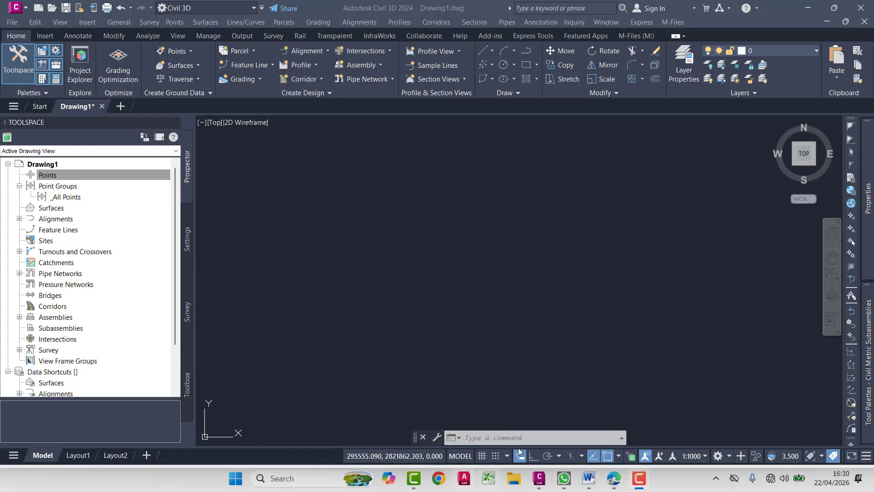
left_click(519, 474)
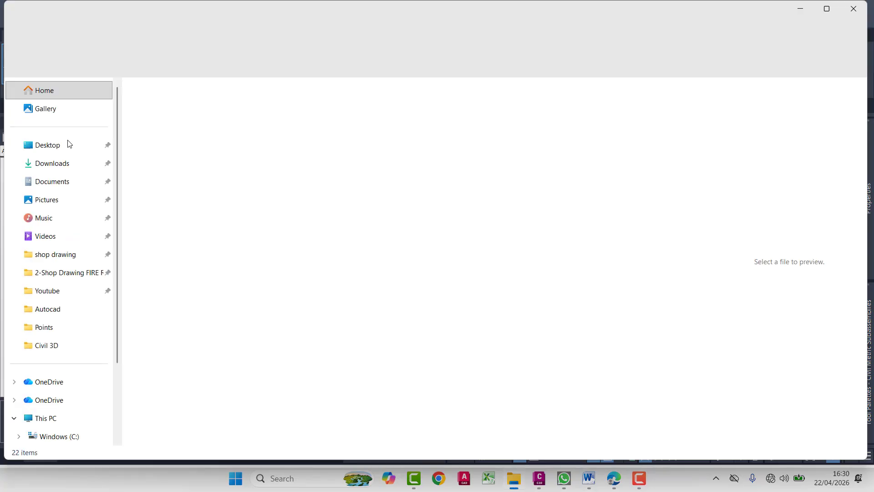
left_click(62, 161)
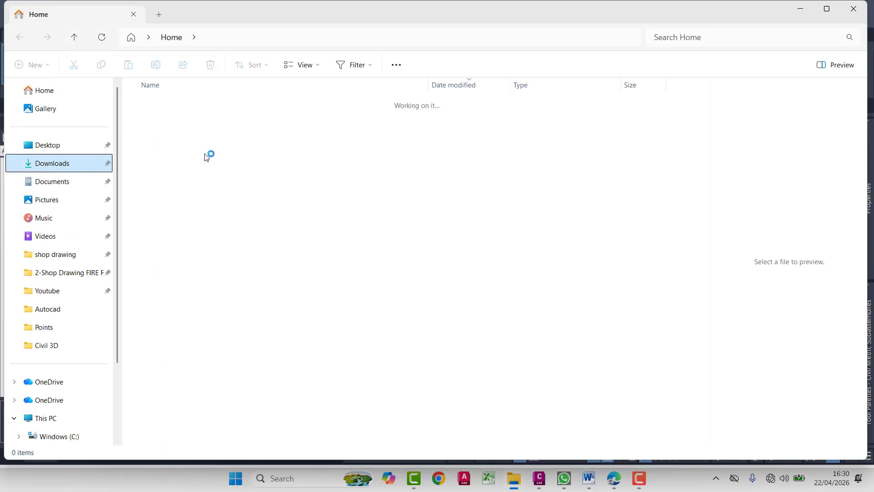
left_click(801, 9)
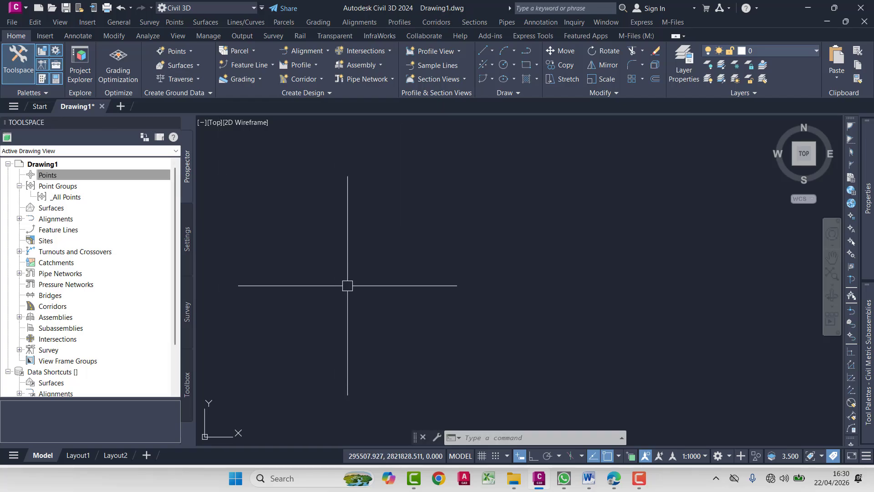
- Import the survey points from point ero.csv using the PENZD (comma delimited) format
left_click(175, 52)
left_click(222, 65)
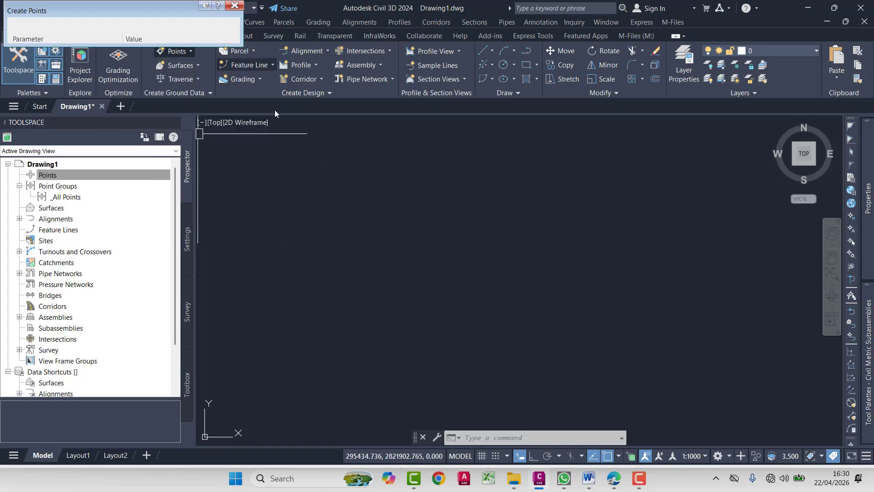
left_click(159, 24)
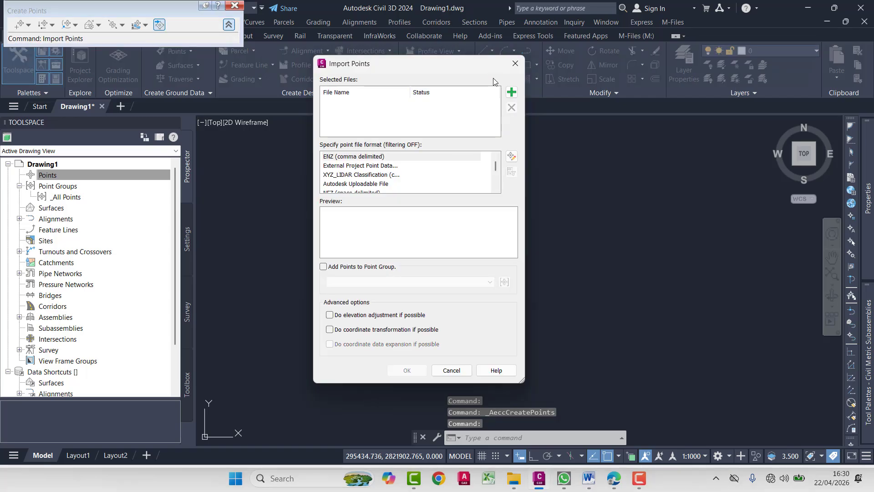
left_click(511, 93)
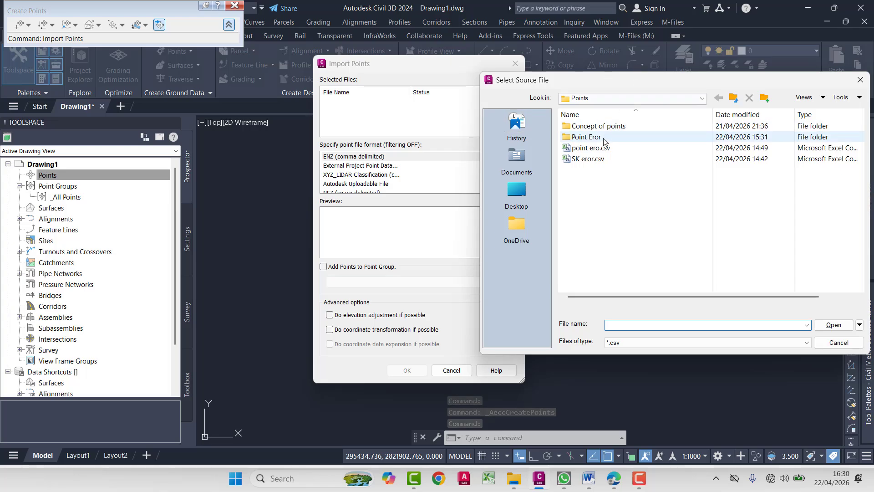
left_click(595, 151)
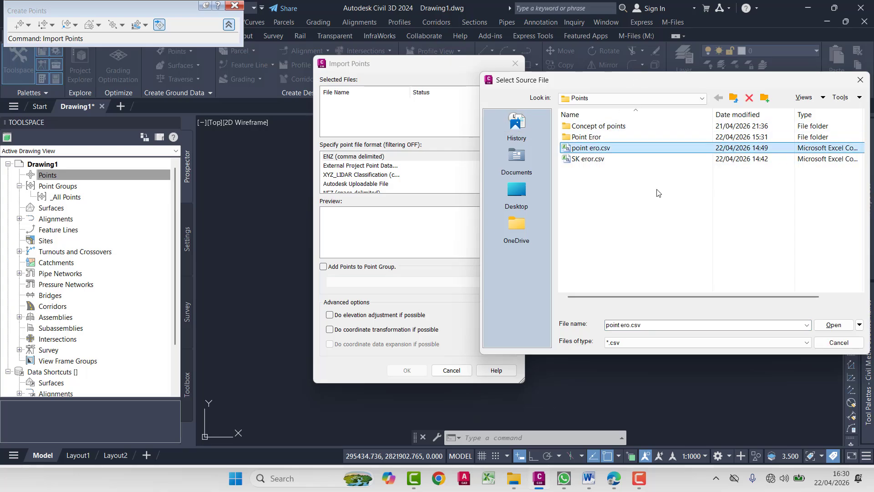
left_click(834, 325)
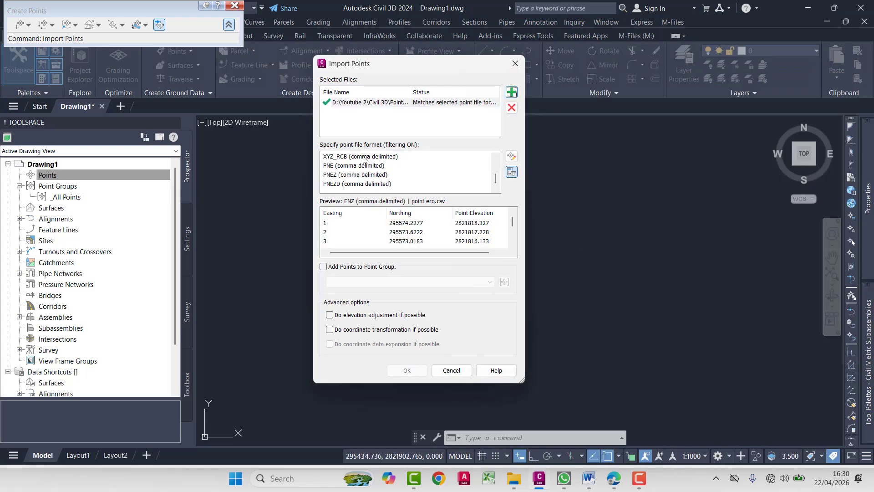
scroll(332, 178, "up", 1)
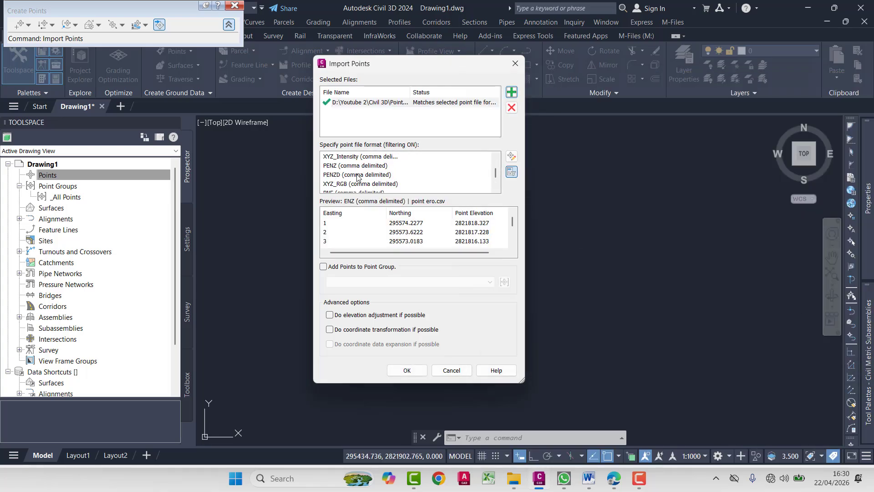
left_click(357, 175)
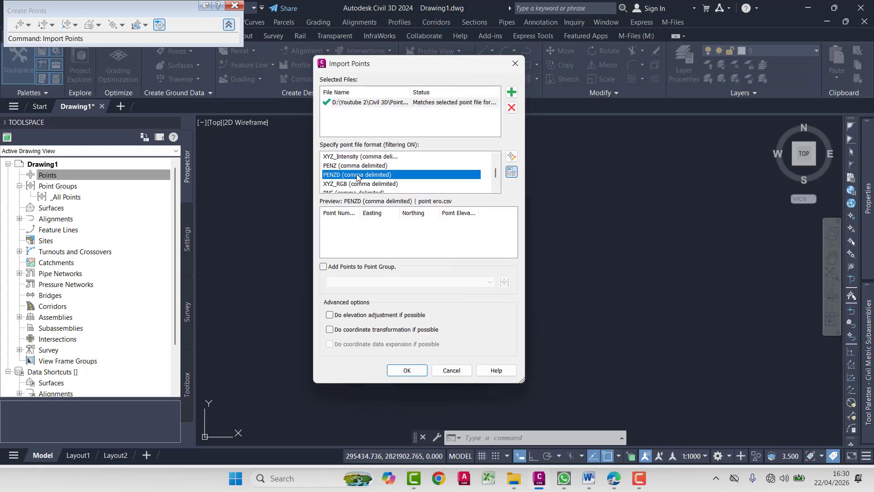
left_click(407, 369)
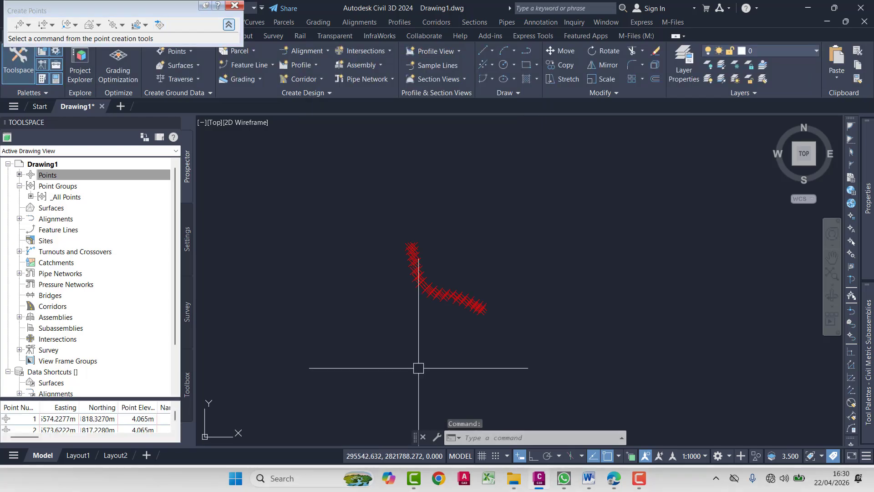
- Copy the imported point string twice toward the upper right, applying the next point number to all duplicate point numbers
left_click(562, 184)
left_click(346, 344)
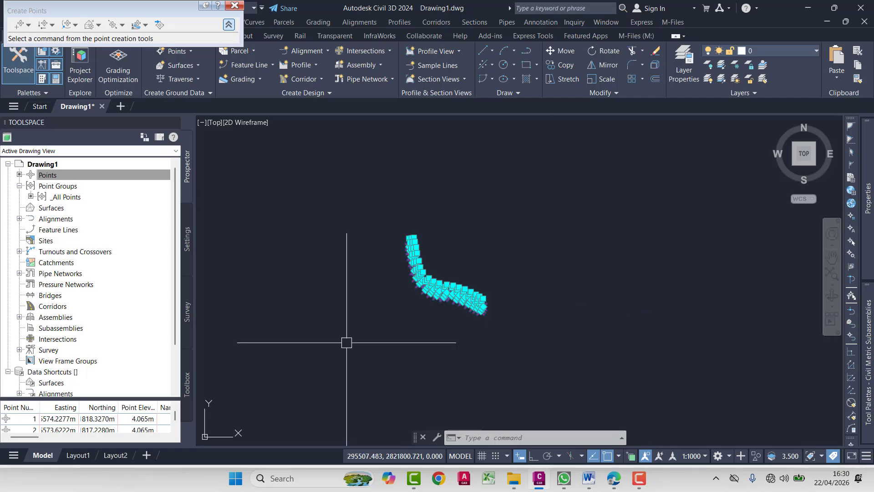
type("co")
key("Return")
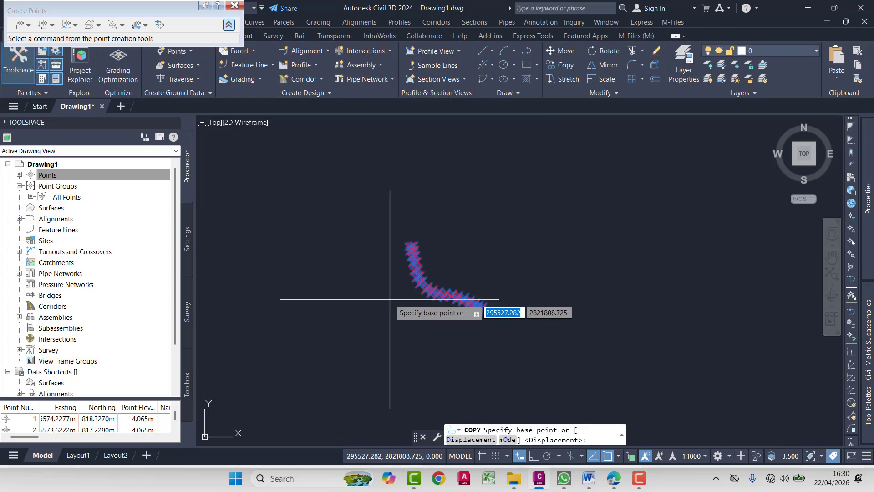
left_click(377, 332)
left_click(416, 312)
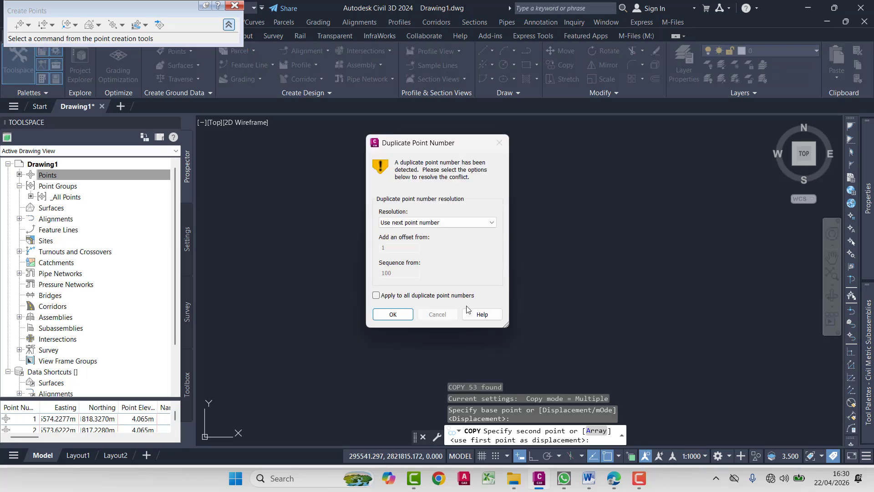
left_click(410, 296)
left_click(392, 314)
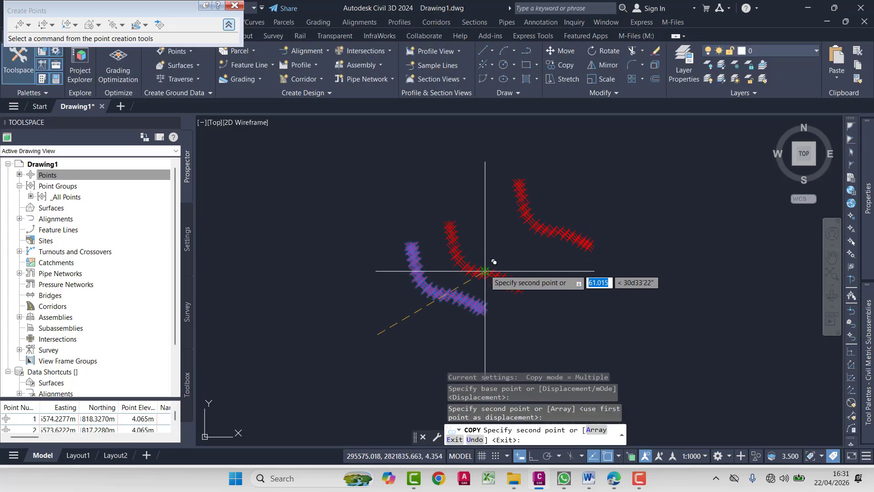
key("Escape")
key("Escape")
key("Escape")
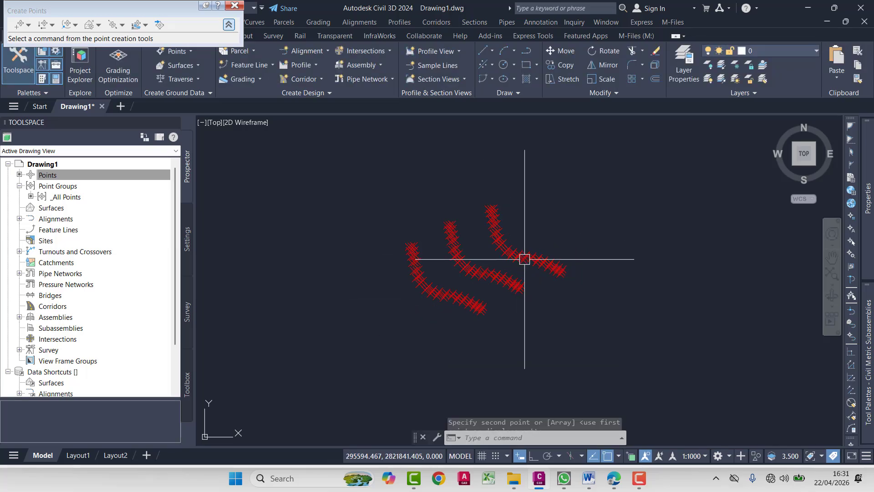
- Select all three point strings with a crossing window, and clear the selection
left_click(568, 203)
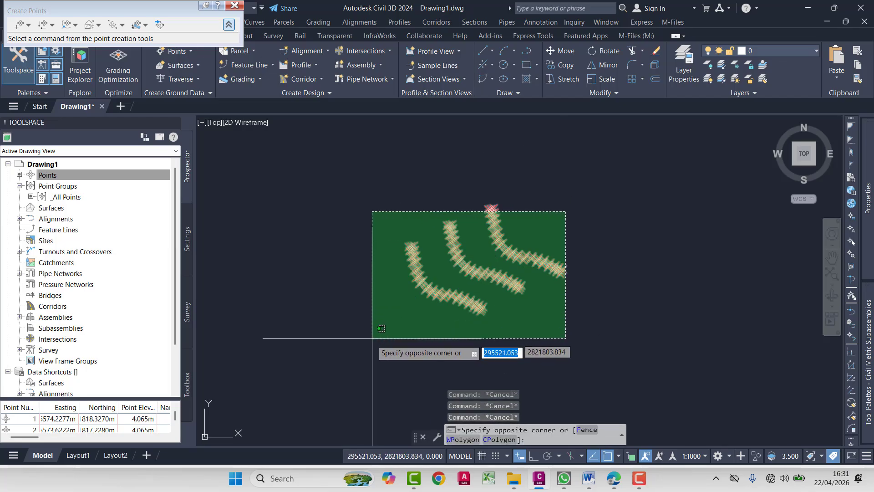
left_click(358, 344)
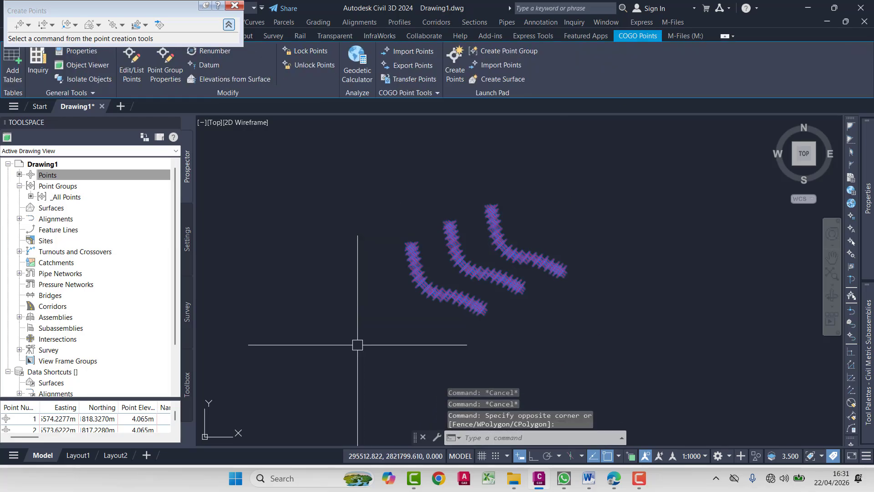
key("Escape")
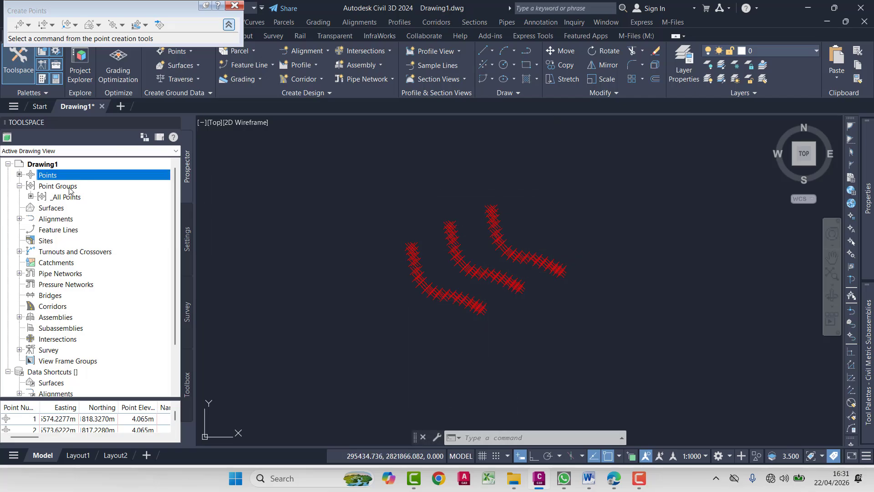
- Select every point in the drawing through the _All Points point group, and clear the selection
left_click(19, 186)
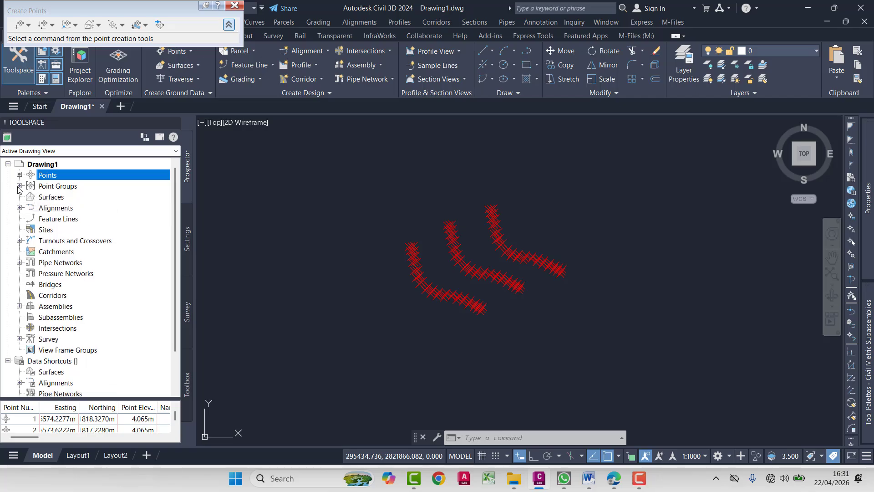
left_click(19, 186)
left_click(62, 198)
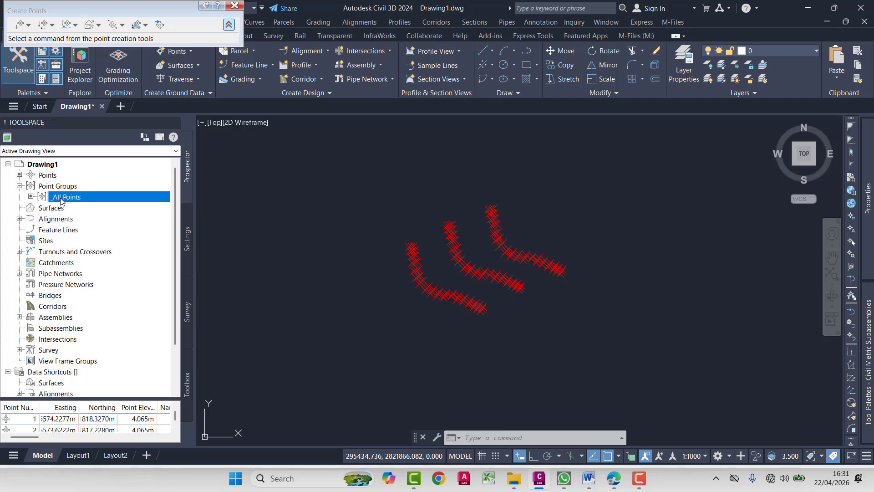
right_click(63, 197)
left_click(90, 317)
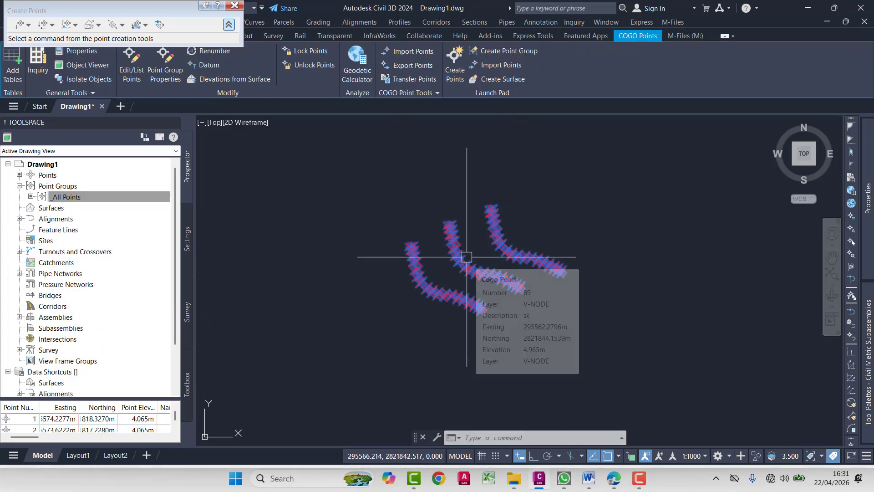
key("Escape")
key("Escape")
key("Escape")
- Select a single COGO point at the bend of the upper-right string and examine the available point export command
scroll(489, 242, "up", 4)
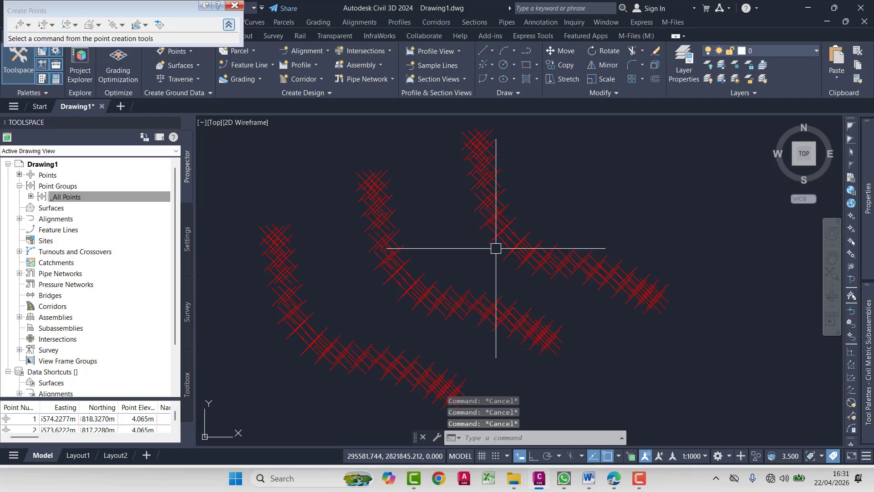
left_click(489, 242)
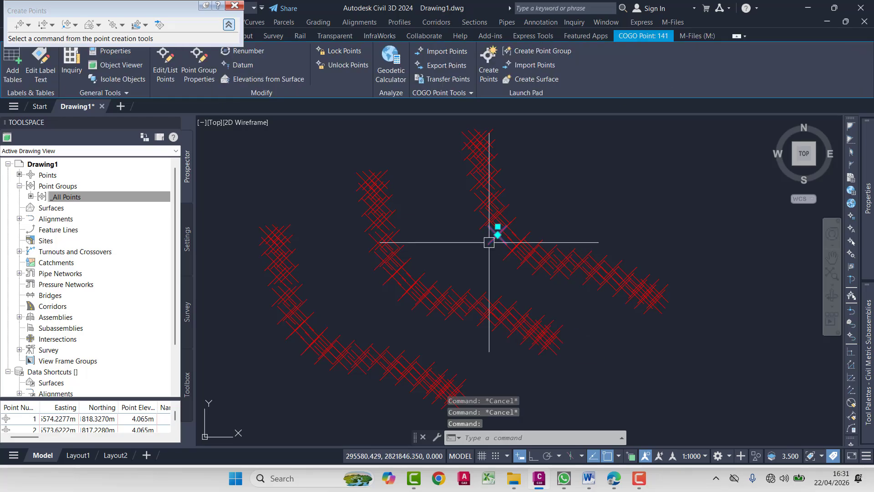
key("Escape")
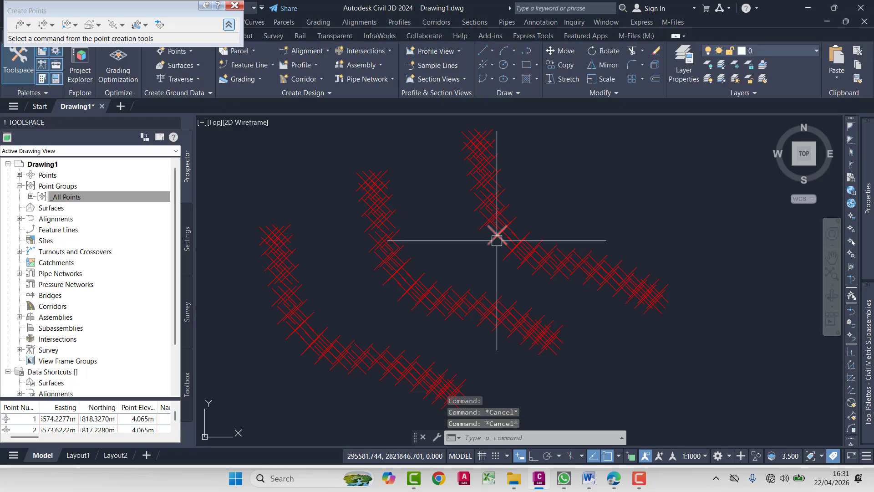
scroll(501, 237, "down", 4)
left_click(490, 236)
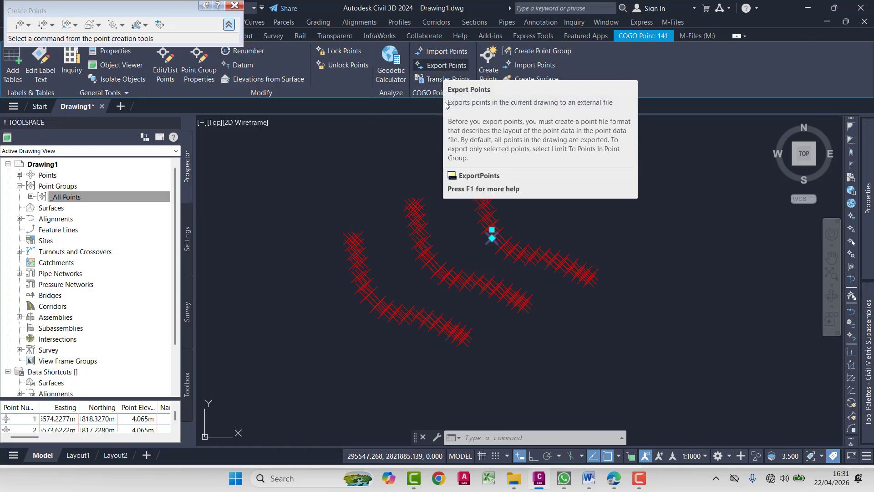
key("Escape")
key("Escape")
key("Escape")
- View the point export options with the EXPORTPOINTS command, and dismiss them without exporting
type("EXPORTPOINTS")
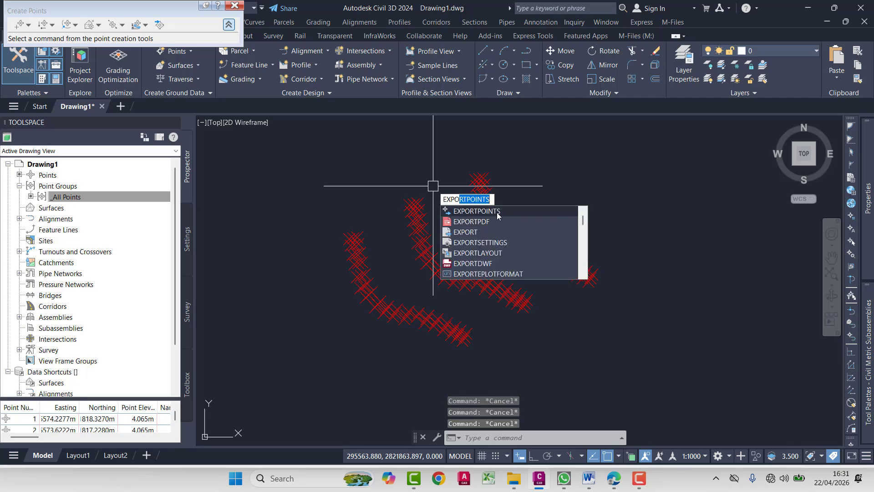
left_click(498, 212)
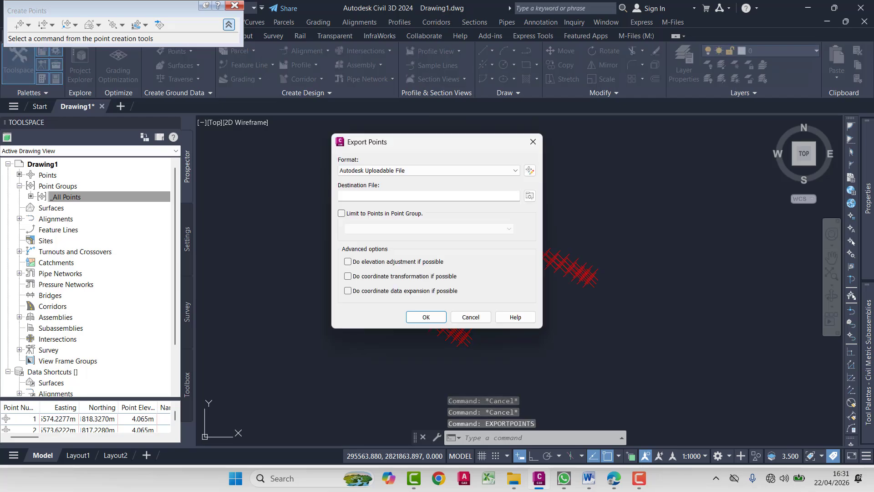
left_click(537, 147)
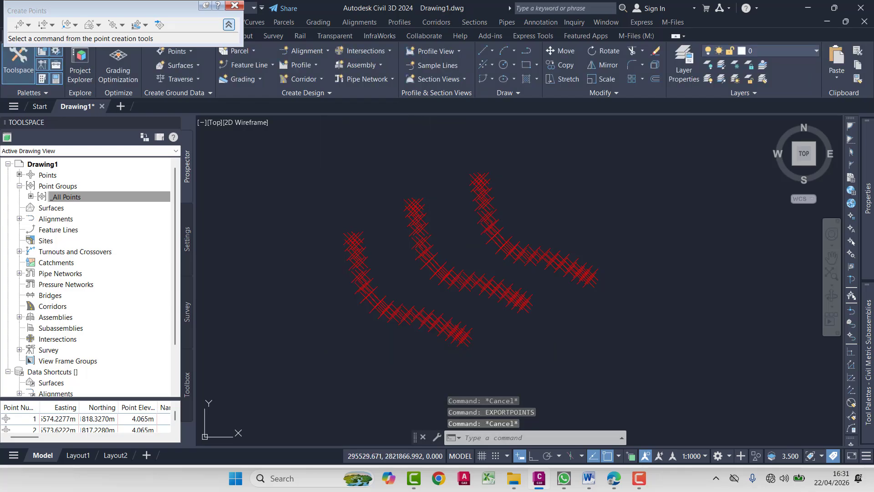
- Examine the commands available for the _All Points point group, and dismiss them
left_click(65, 194)
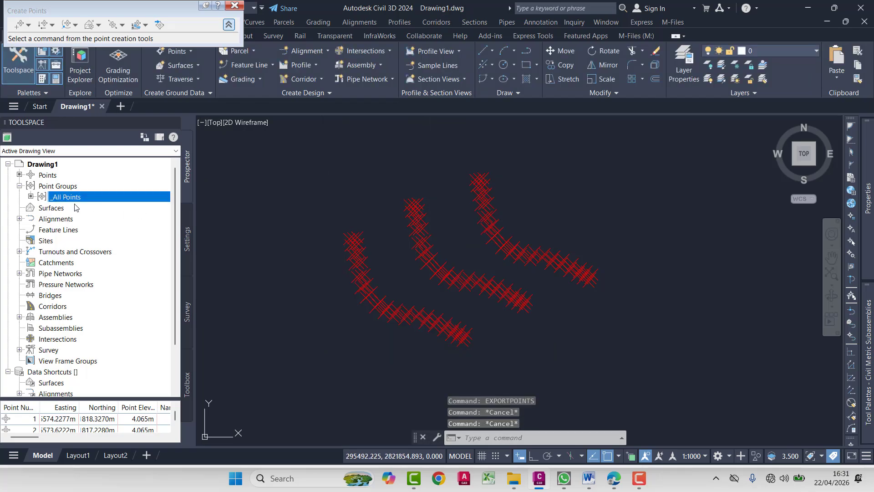
right_click(73, 202)
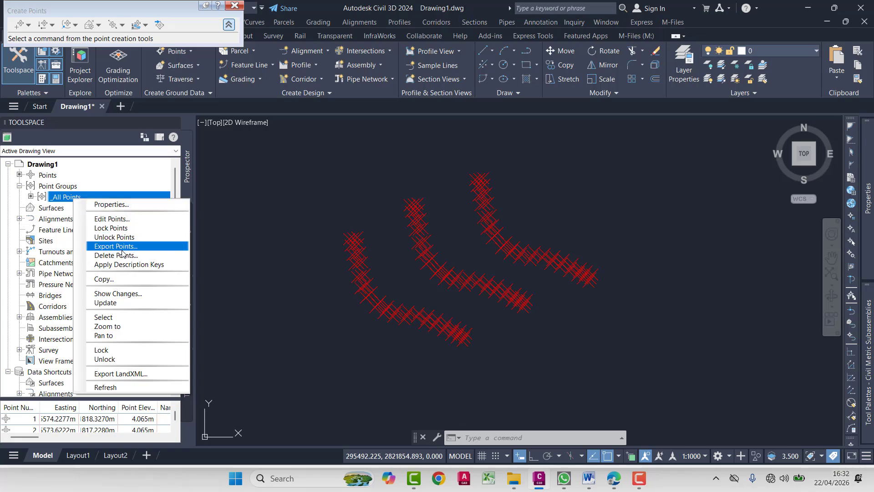
left_click(353, 187)
key("Escape")
key("Escape")
key("Escape")
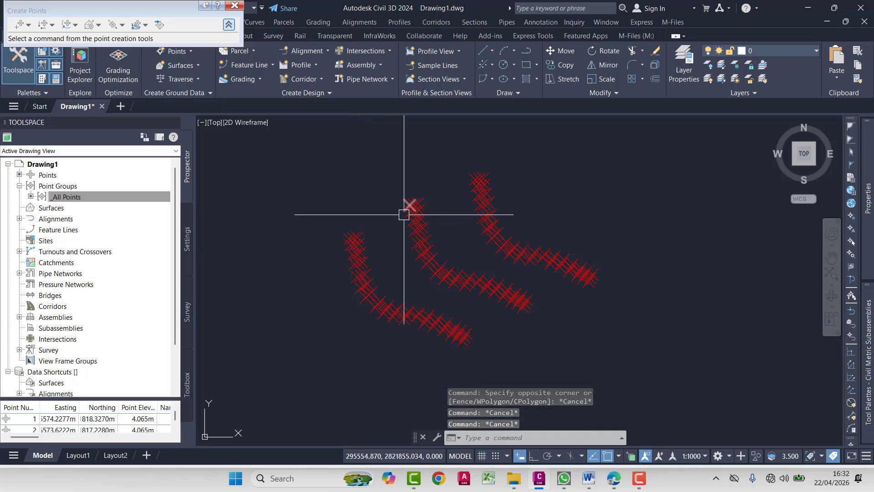
- Select all points of the lower-left string with two selection windows, and clear the selection
scroll(396, 201, "down", 2)
scroll(435, 248, "up", 2)
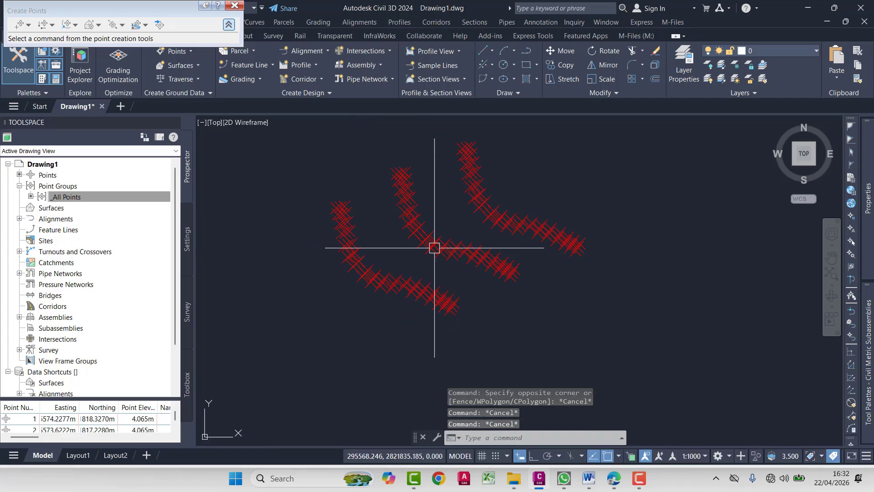
left_click(302, 179)
left_click(392, 296)
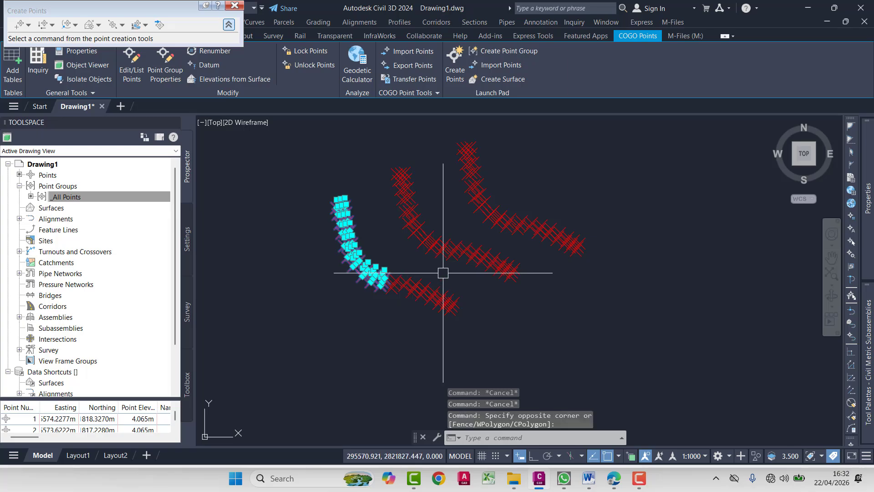
left_click(462, 277)
left_click(375, 335)
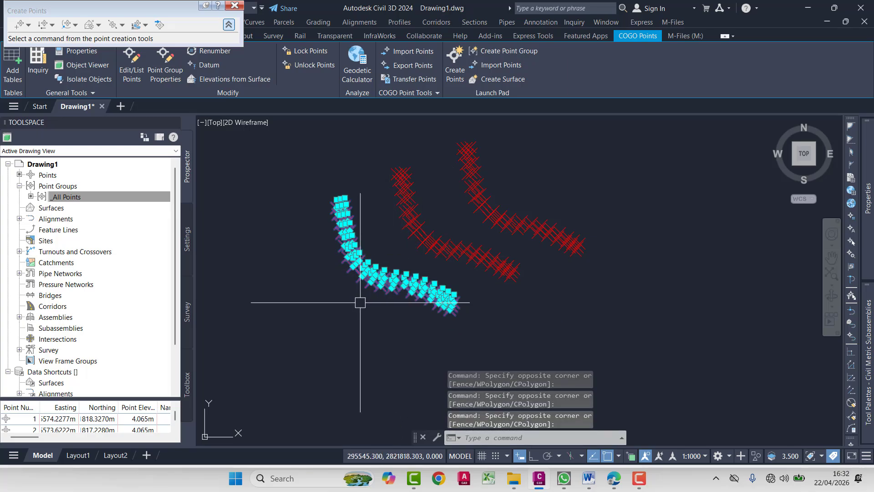
key("Escape")
key("Escape")
key("Escape")
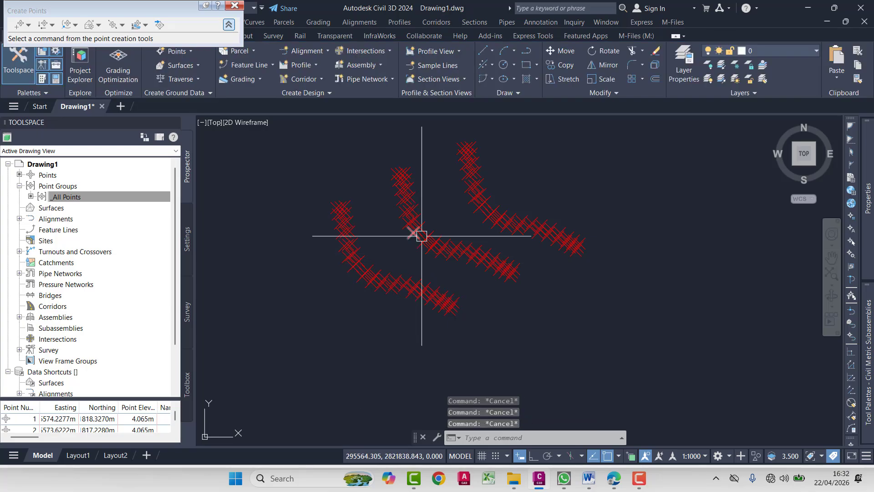
- Start the EXPORTPOINTS command and set the export format to PNEZD (space delimited)
scroll(458, 253, "up", 5)
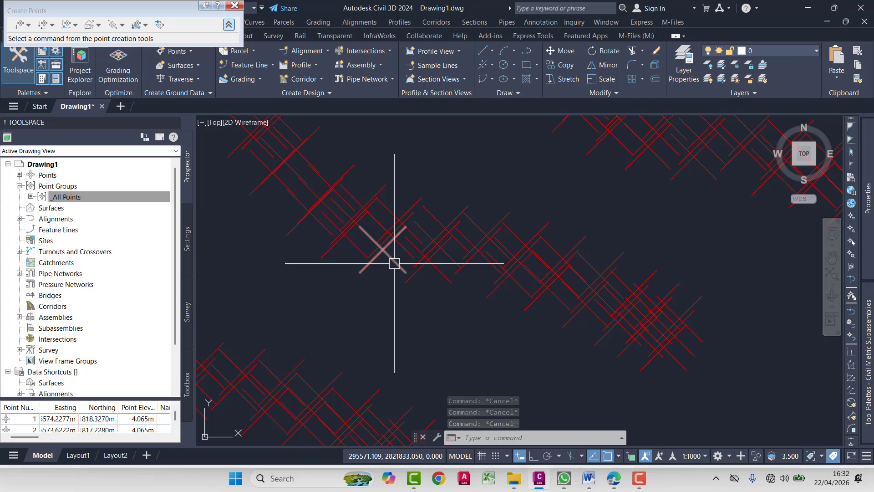
type("EX")
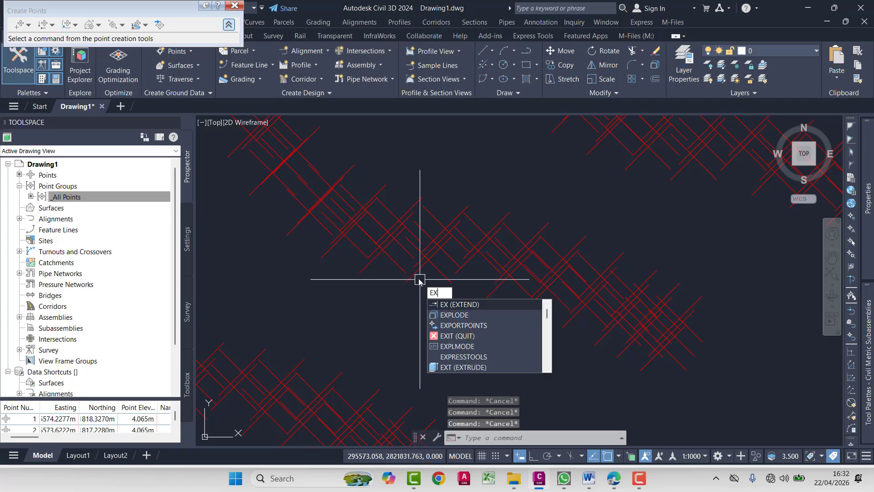
type("PO")
left_click(463, 306)
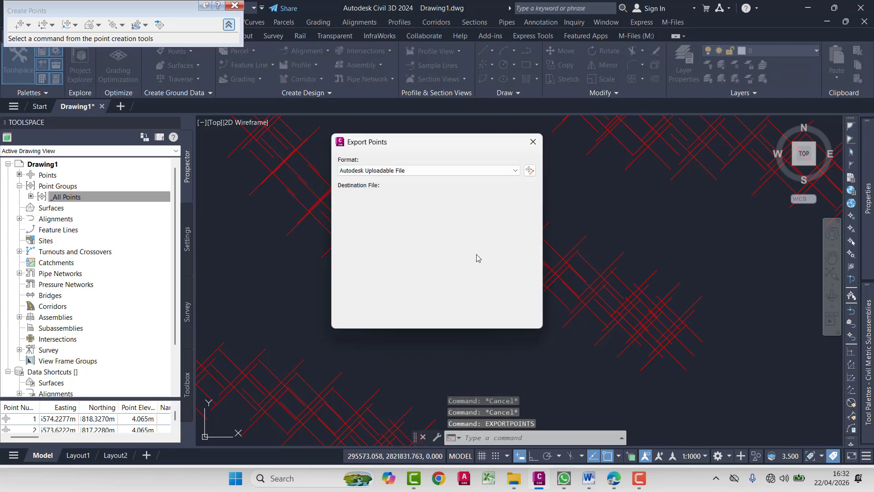
left_click(485, 172)
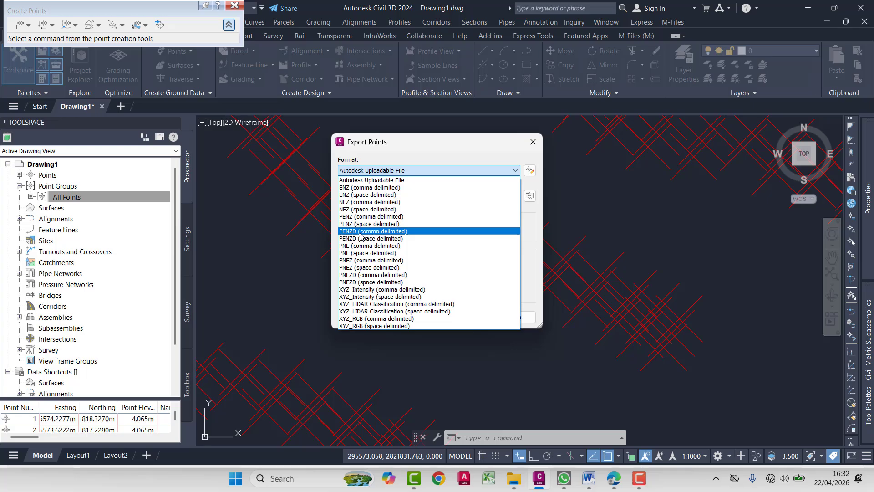
left_click(355, 282)
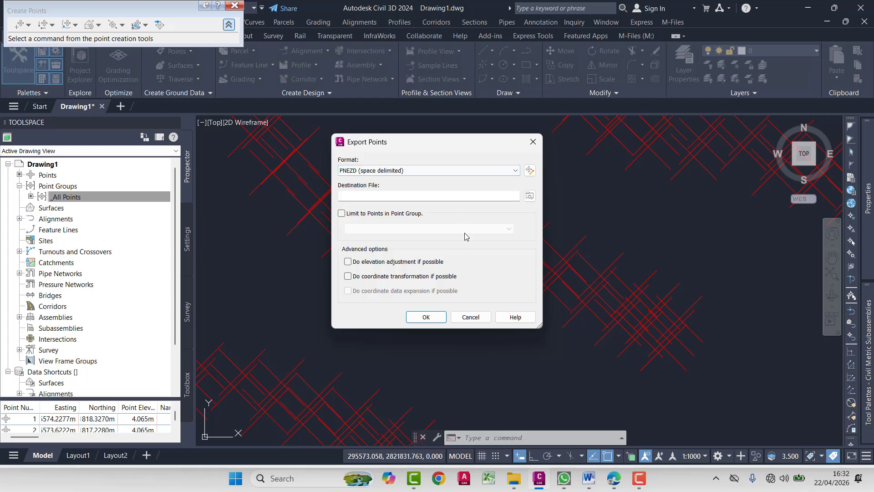
- Browse for the destination file to the Points folder under Youtube 2\Civil 3D on drive D
left_click(529, 195)
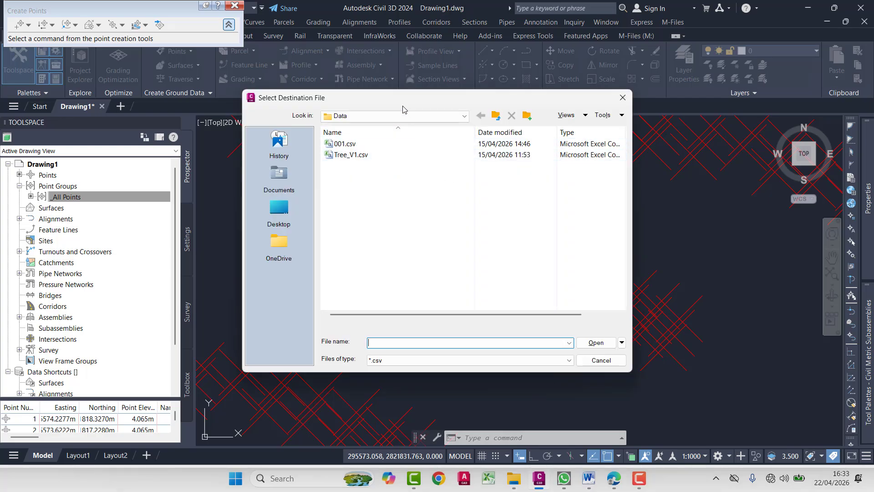
left_click(403, 116)
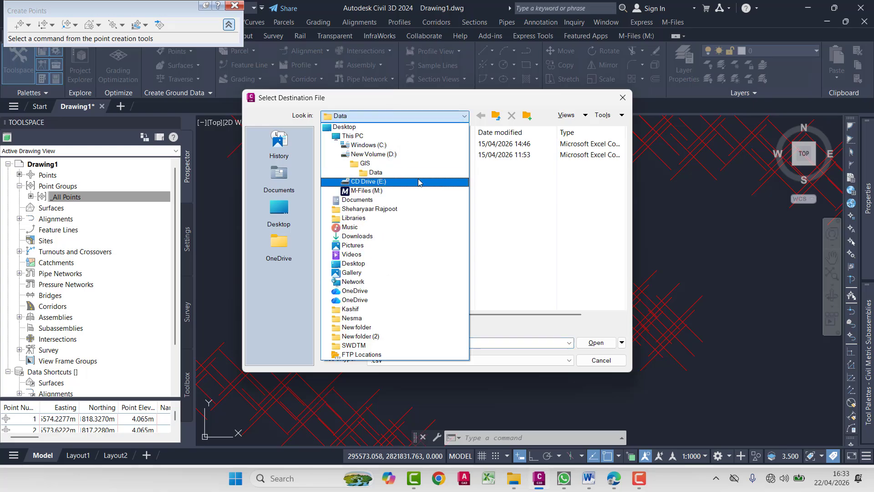
left_click(412, 154)
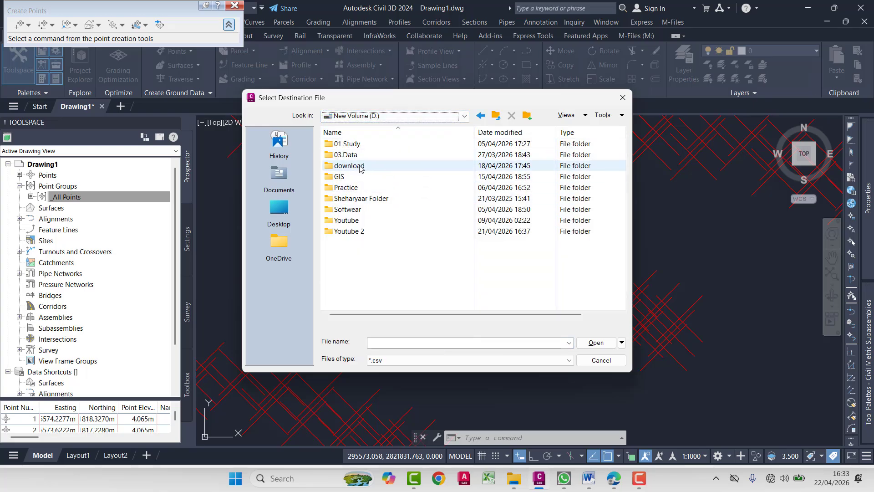
double_click(359, 231)
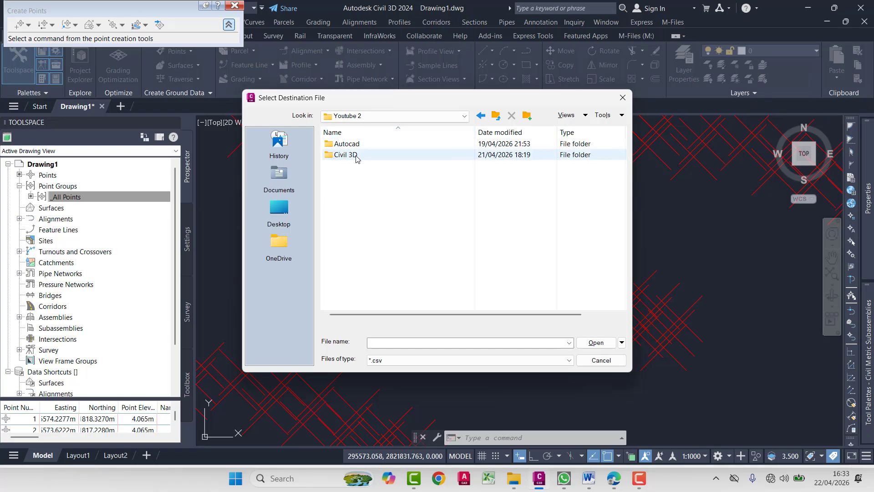
double_click(350, 154)
double_click(348, 155)
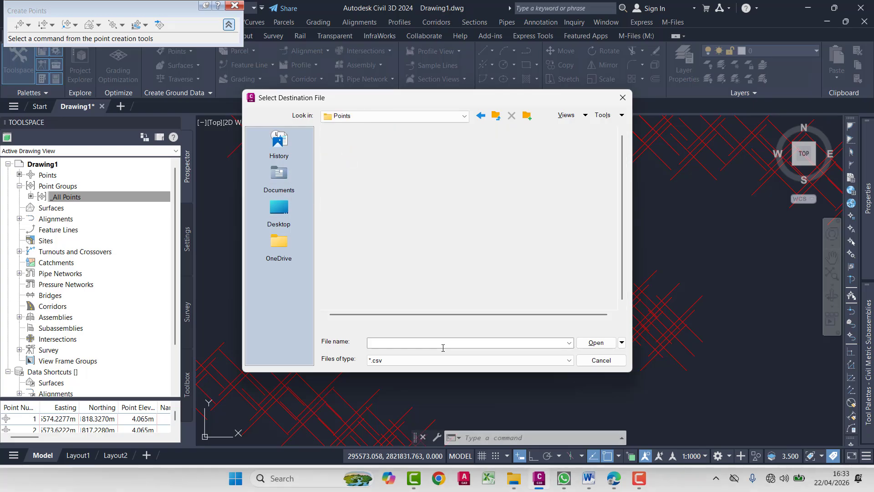
- Name the destination file "Export with cammand" and export the points
left_click(407, 342)
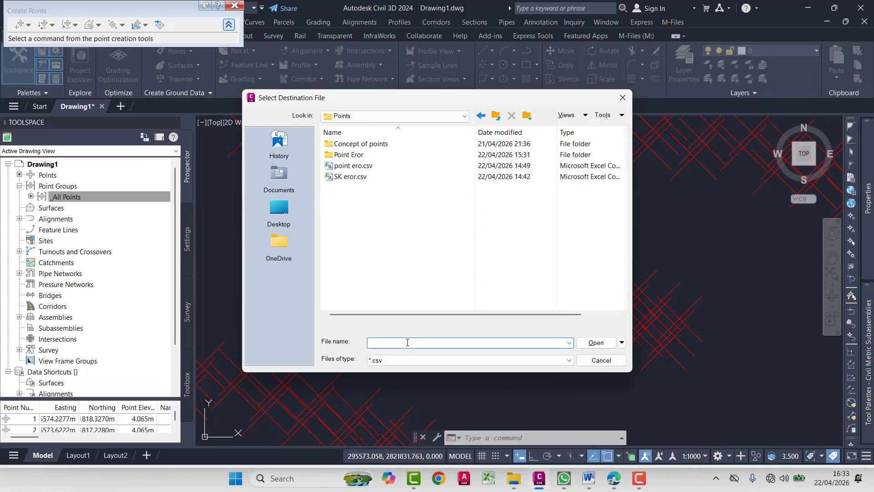
type("Export with cammand")
key("Return")
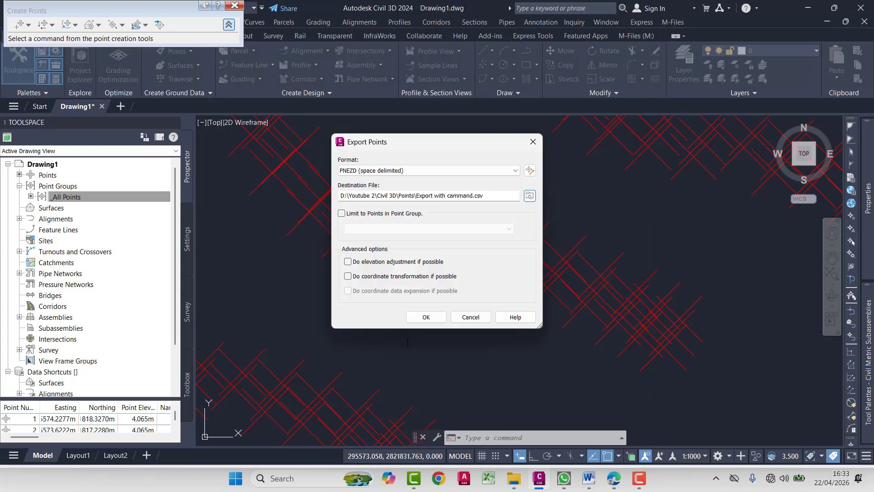
left_click(426, 317)
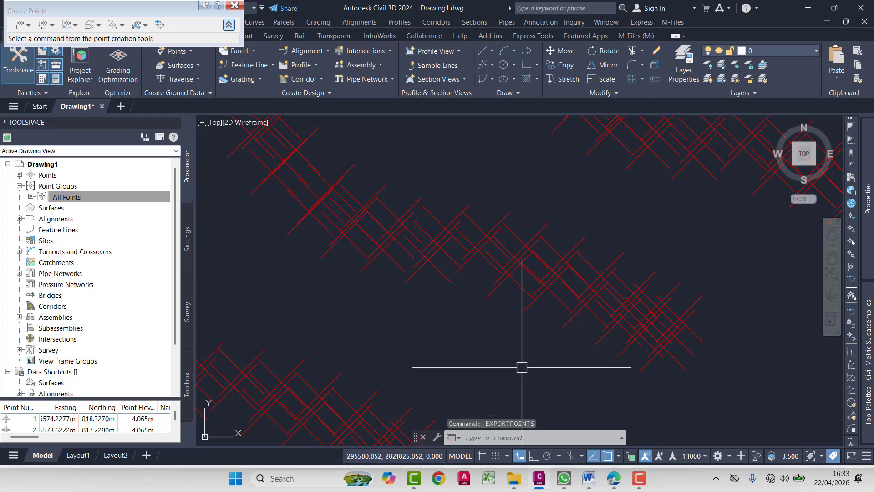
scroll(521, 365, "down", 5)
middle_click_drag(518, 365, 515, 352)
key("Escape")
key("Escape")
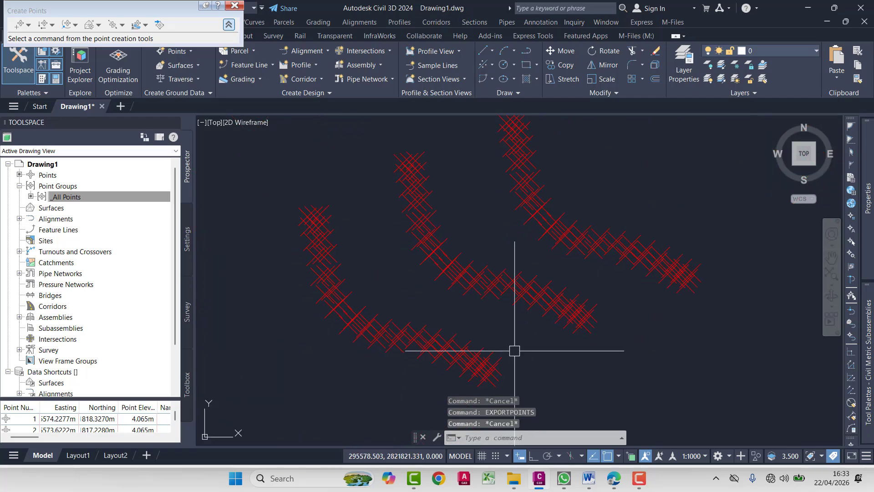
- Select a COGO point at the lower end of the lower-left string and start Export Points with the Autodesk Uploadable File format
left_click(491, 364)
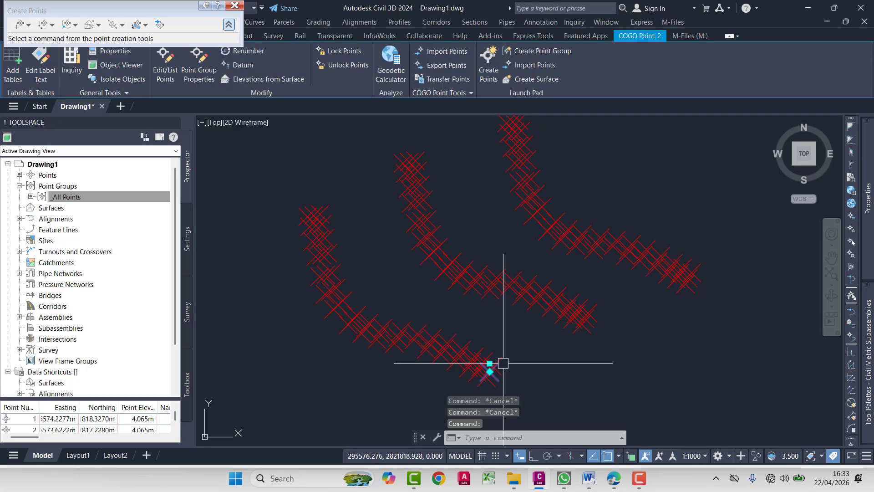
left_click(447, 66)
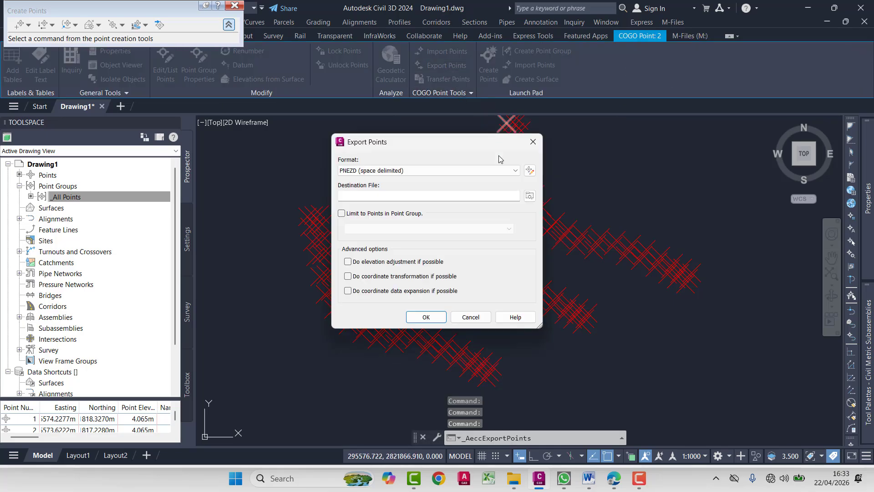
left_click(495, 171)
left_click(496, 171)
left_click(494, 171)
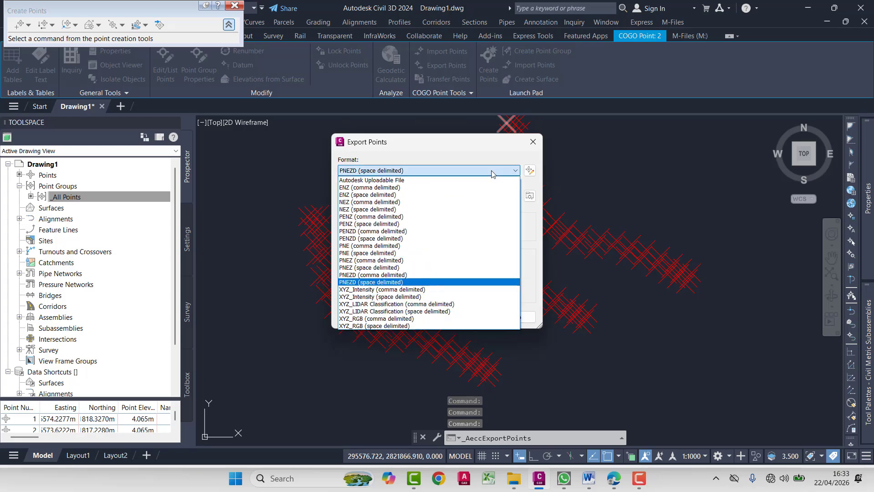
left_click(400, 181)
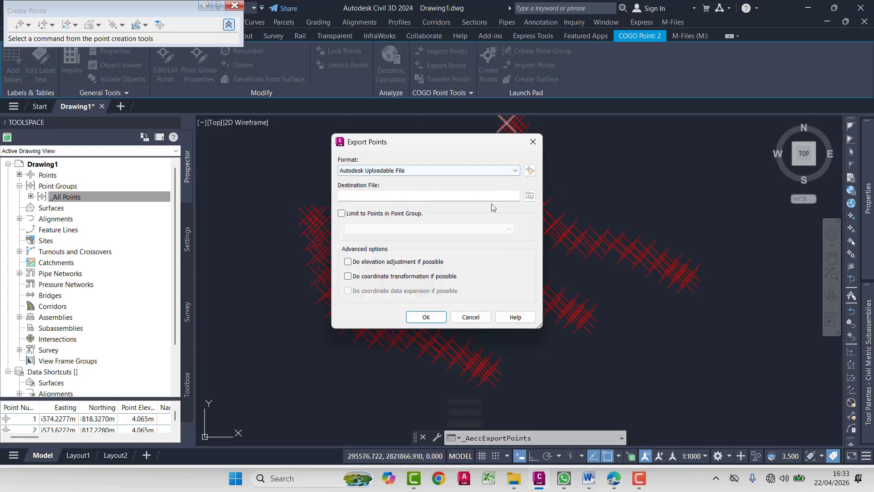
- Export the points to a file named "Export With click option" in the Points folder, and clear any selection
left_click(530, 196)
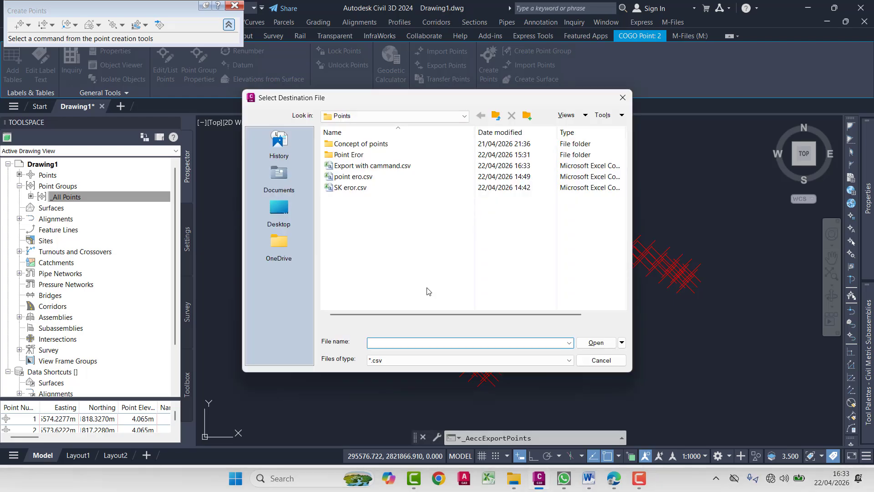
type("Export W")
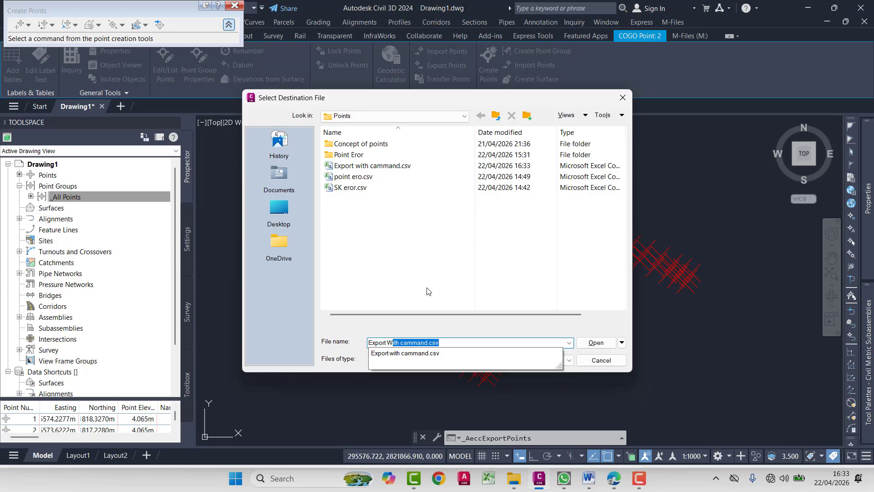
type("ith click option")
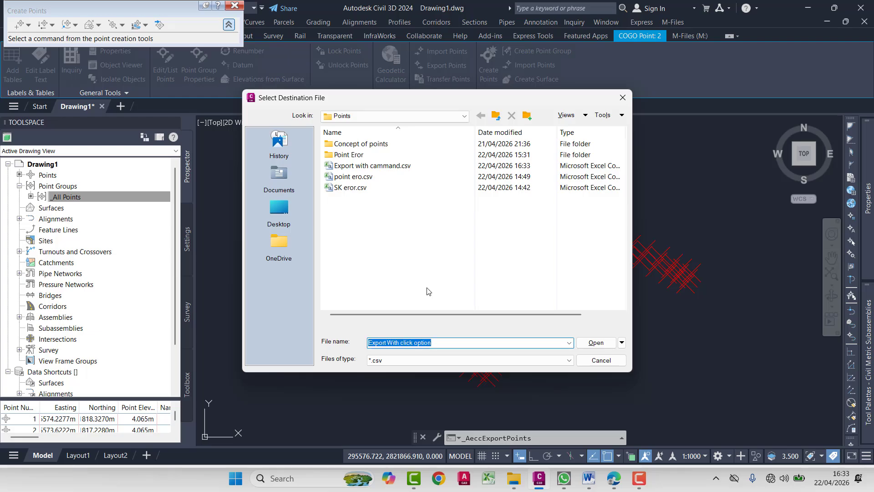
key("Return")
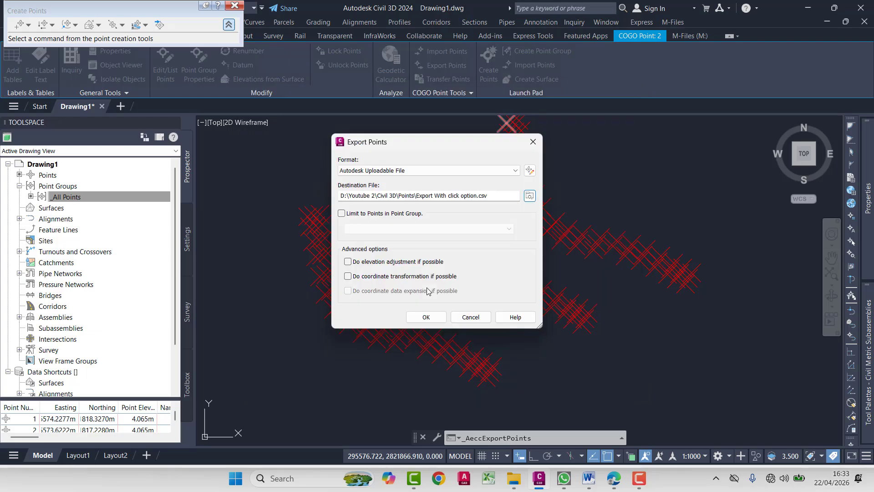
left_click(431, 313)
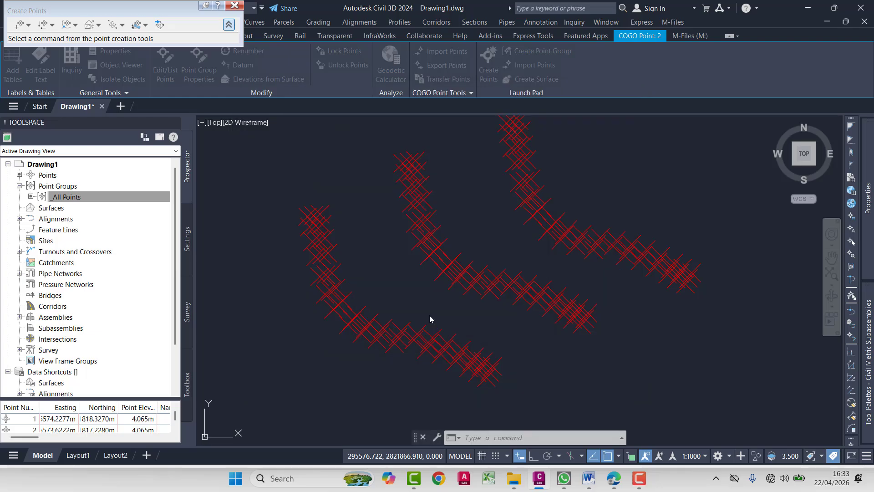
key("Escape")
key("Escape")
key("Escape")
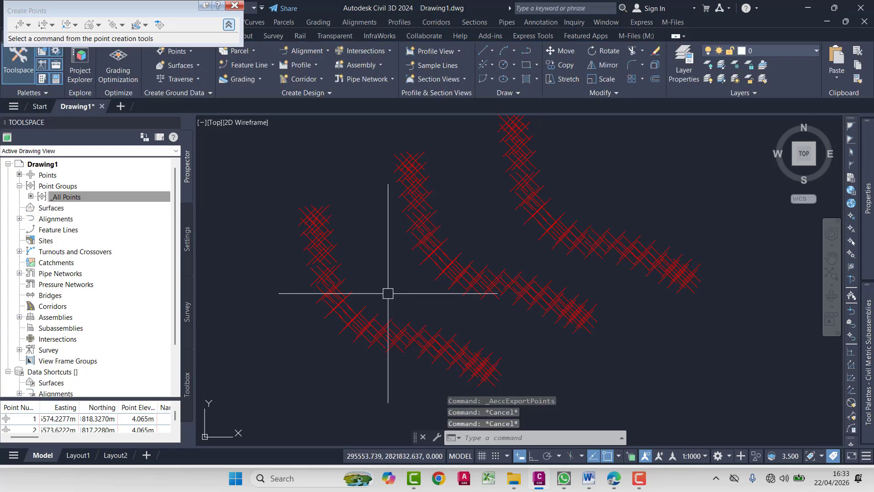
- Export the _All Points point group to a file named "Export by Point group" in the Points folder
left_click(86, 197)
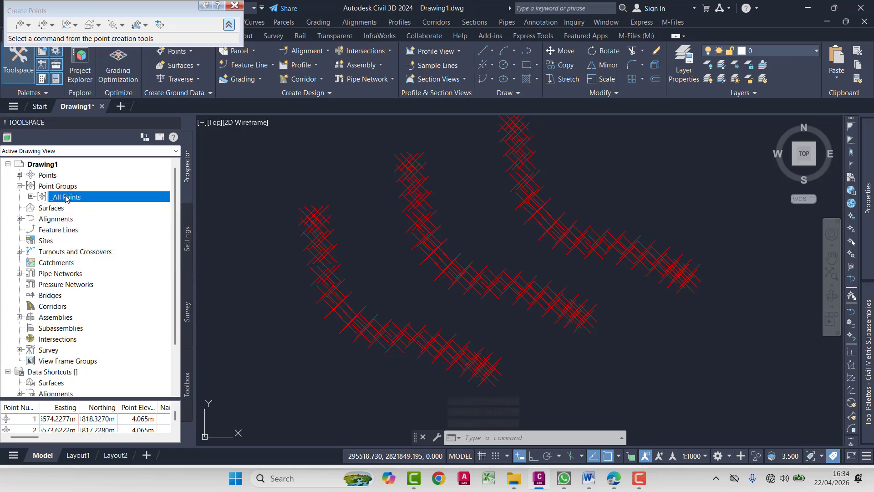
right_click(66, 198)
left_click(107, 243)
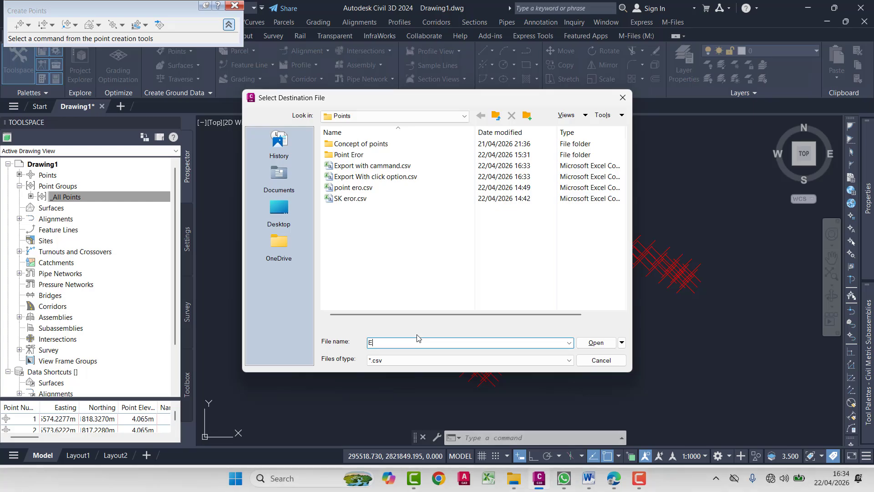
type("Export by Point group")
key("Return")
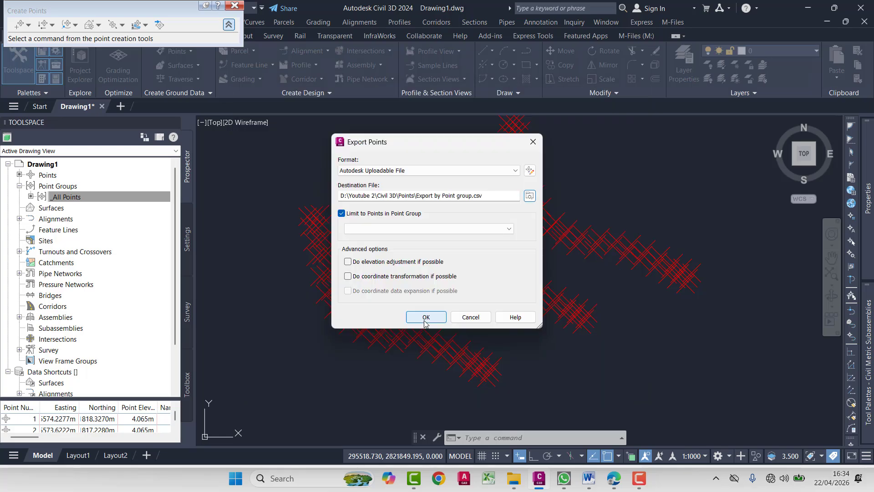
left_click(426, 318)
- Switch to File Explorer and open the Points folder containing the exported files
mouse_move(514, 478)
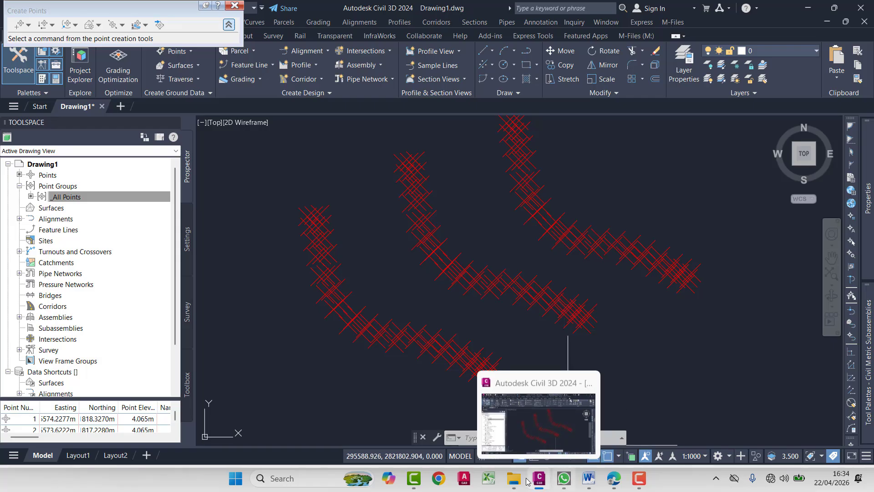
left_click(488, 448)
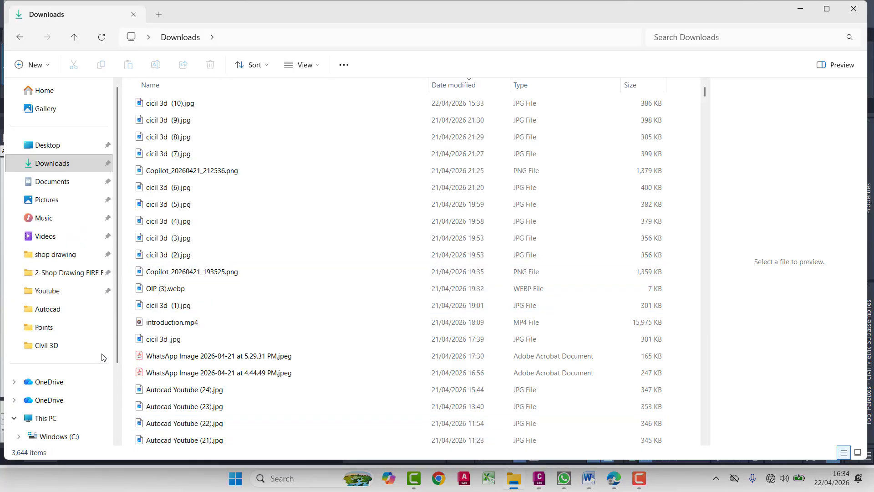
left_click(78, 340)
double_click(164, 125)
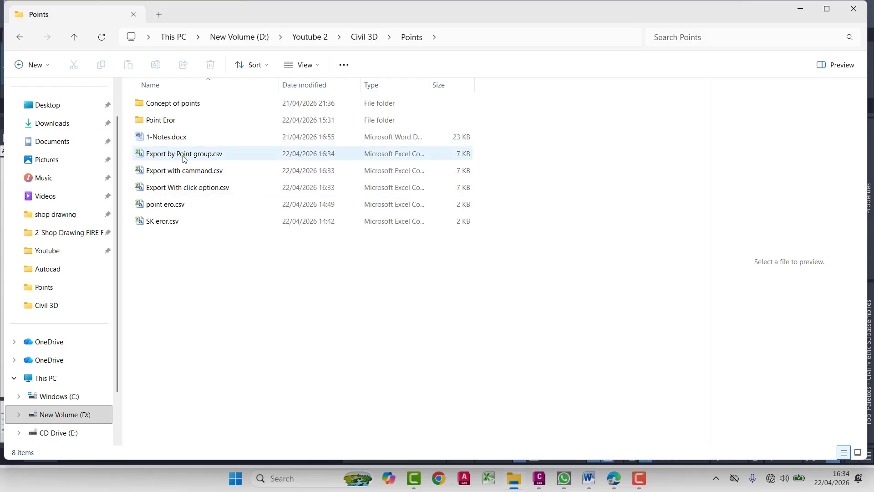
- Open Export by Point group.csv in Excel and review the exported point rows through to the last one
left_click(184, 154)
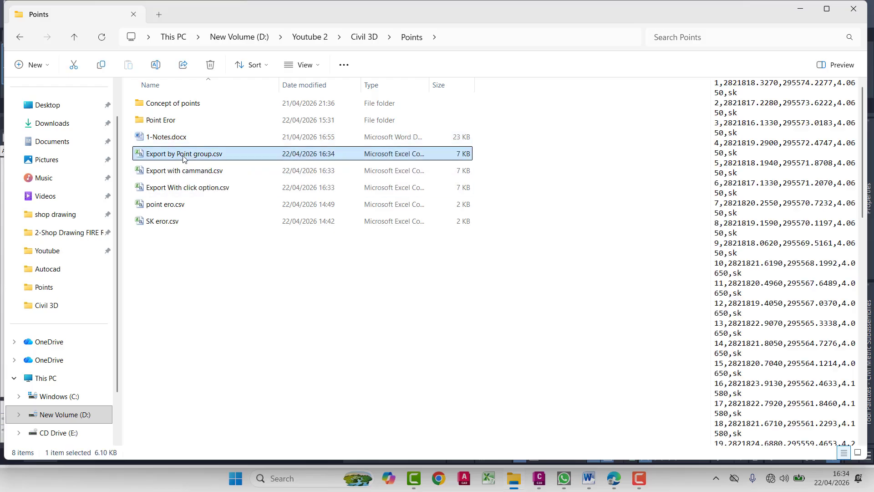
double_click(184, 157)
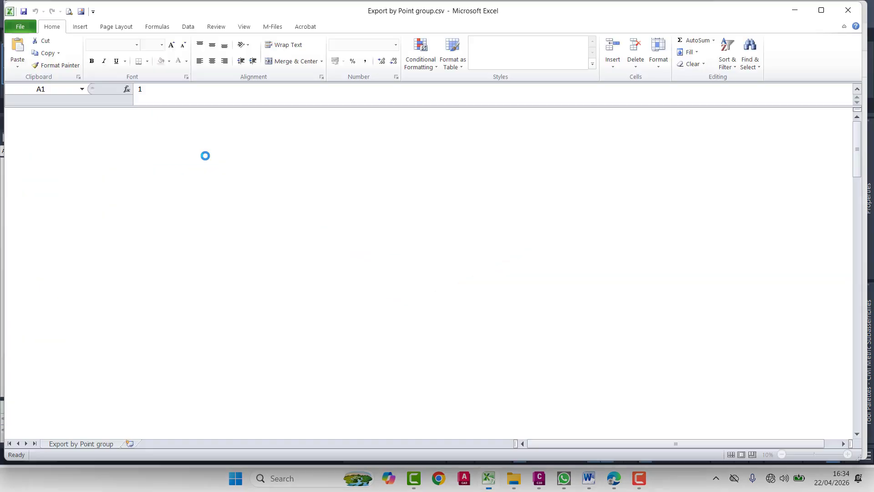
scroll(71, 142, "down", 20)
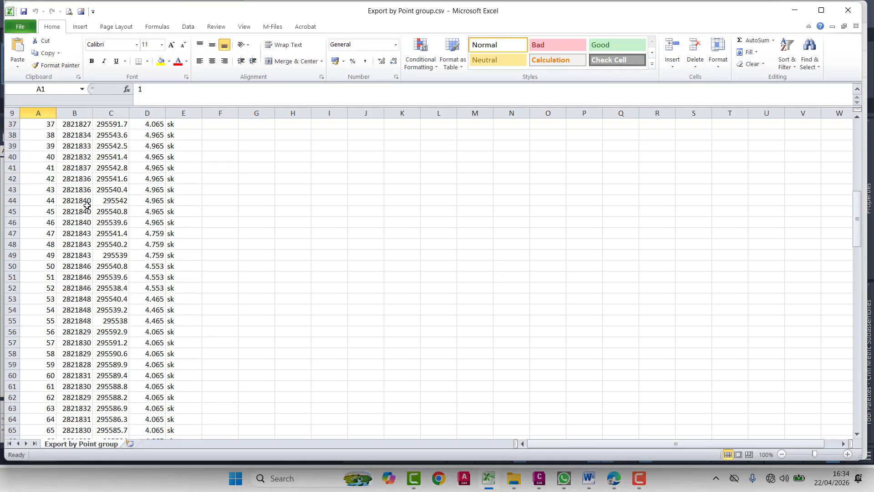
scroll(86, 210, "down", 19)
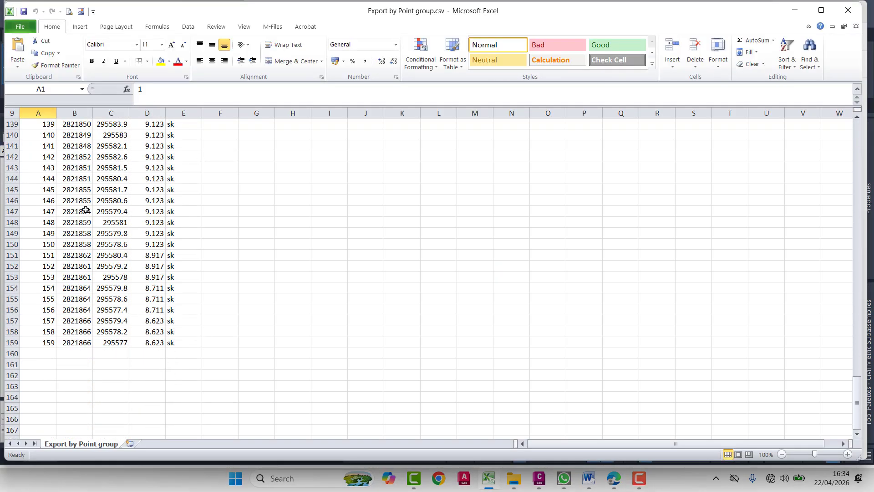
scroll(75, 311, "up", 3)
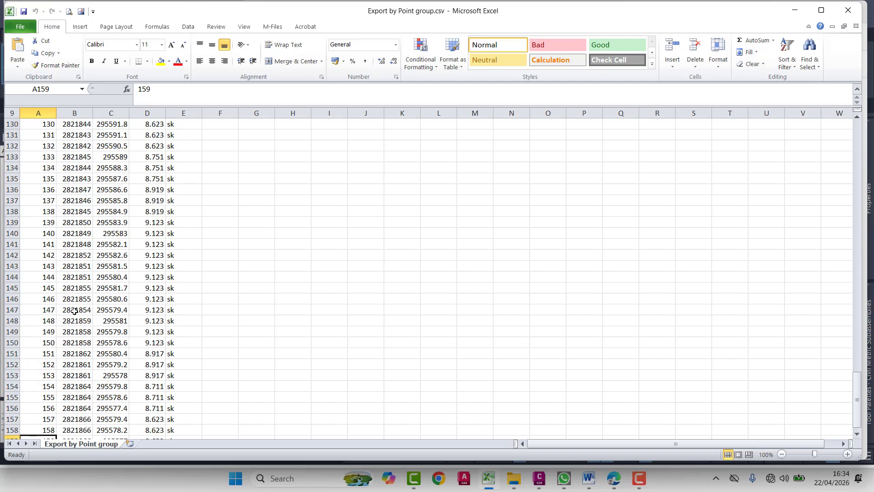
left_click(796, 13)
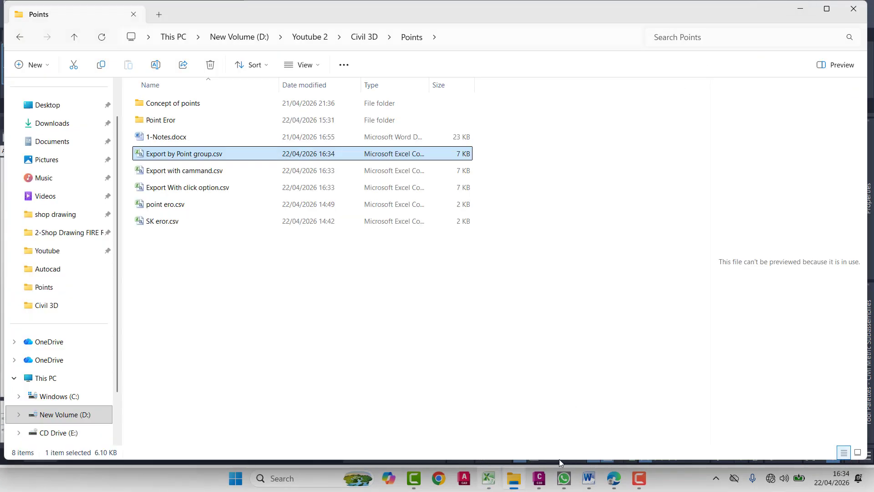
left_click(539, 478)
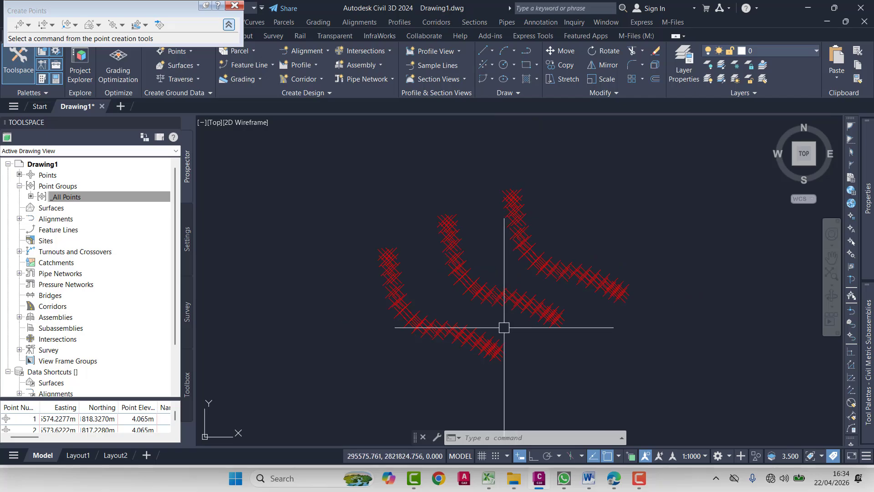
middle_click_drag(504, 327, 529, 307)
left_click(458, 214)
left_click(353, 313)
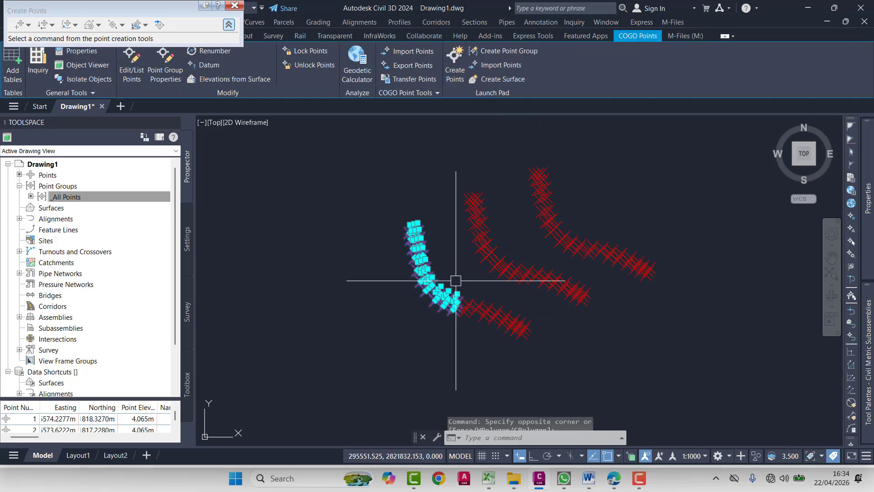
left_click(512, 295)
left_click(448, 331)
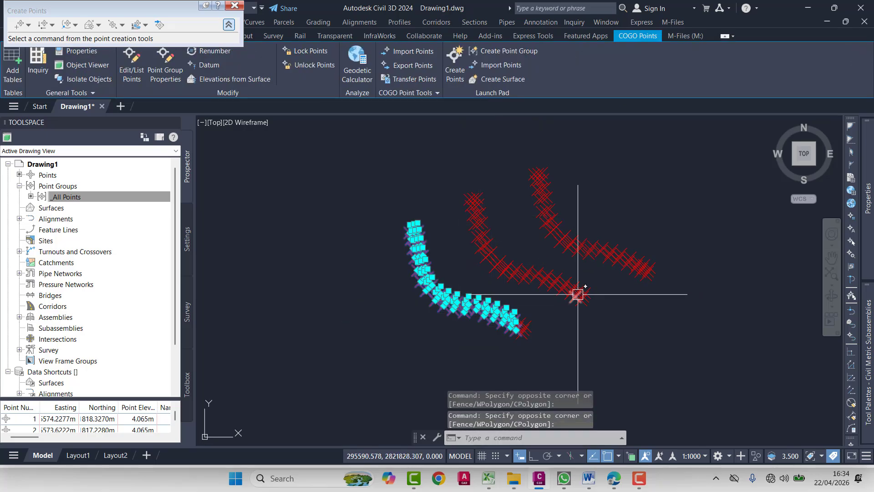
left_click(550, 303)
left_click(449, 360)
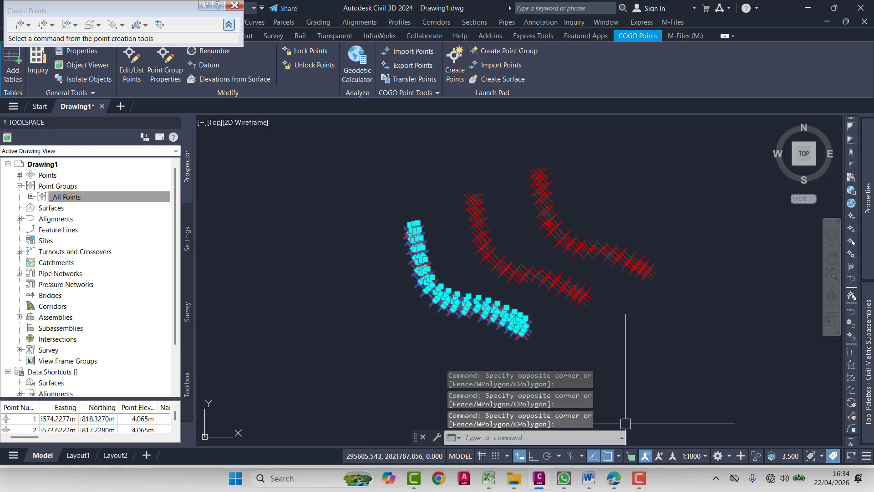
type("m")
key("Return")
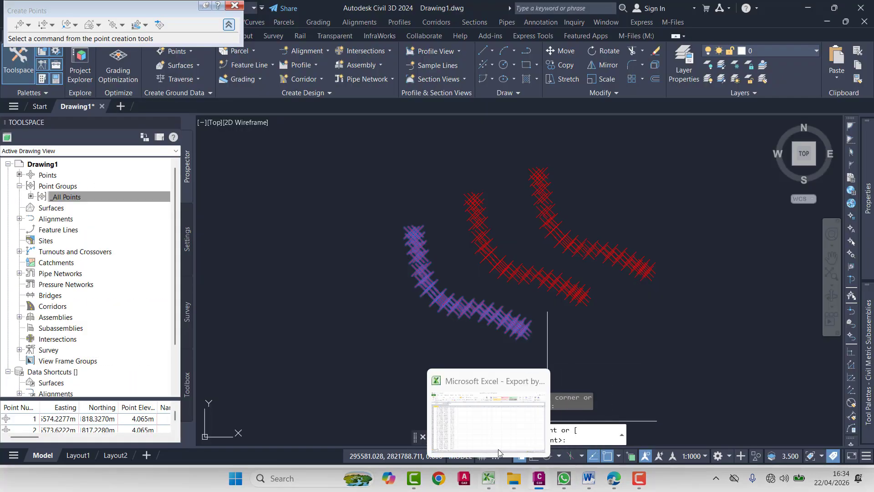
left_click(488, 478)
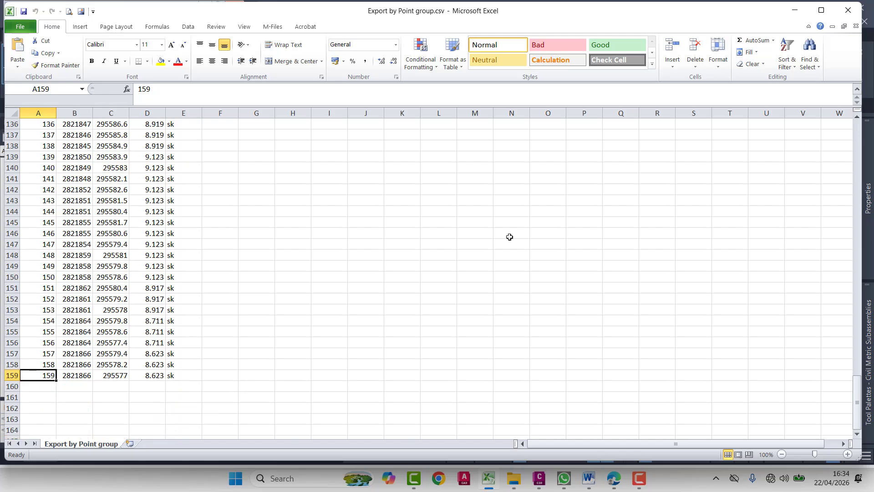
left_click(796, 6)
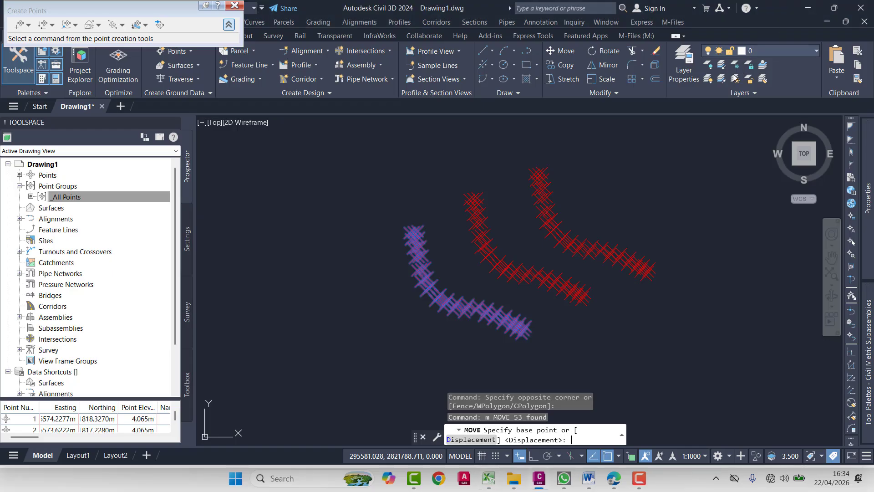
key("Escape")
key("Escape")
key("Escape")
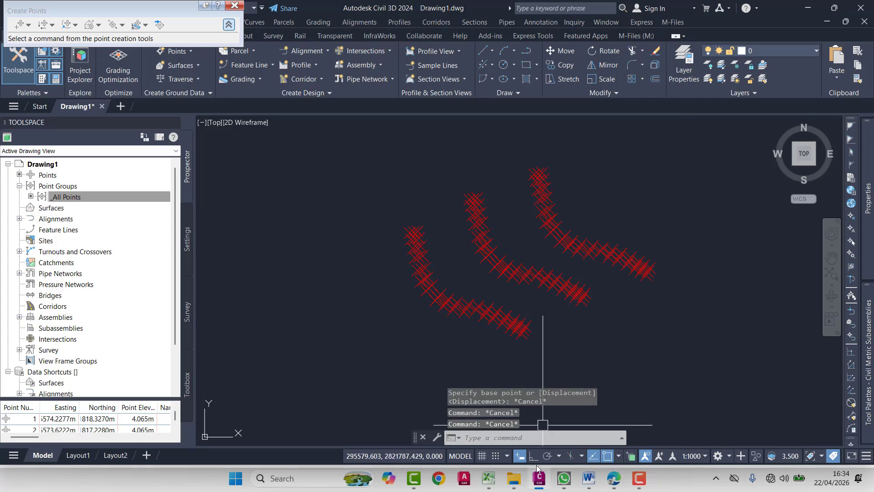
- Switch to File Explorer, open Export with cammand.csv in Excel, and review the rows through to the last point
left_click(513, 475)
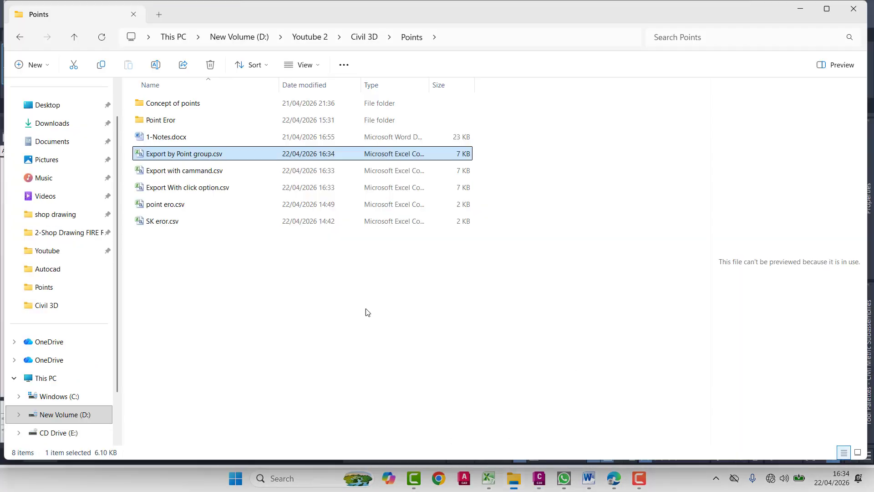
double_click(193, 170)
scroll(109, 196, "down", 20)
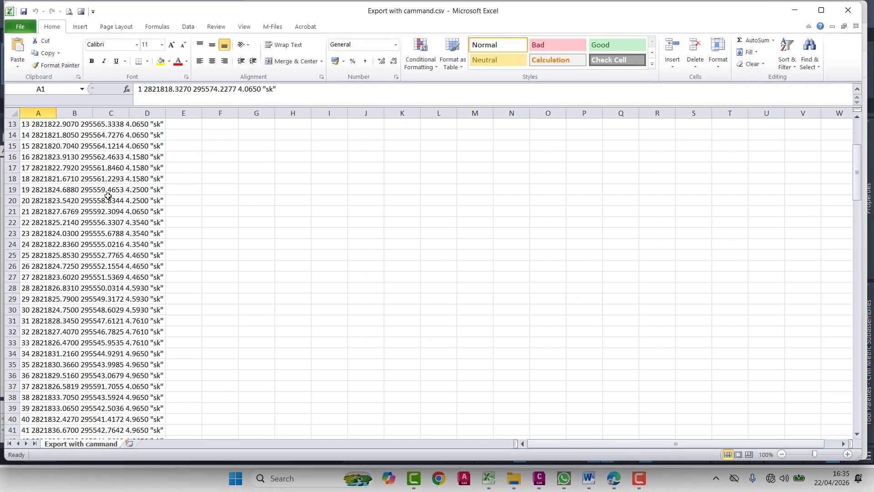
scroll(108, 195, "down", 18)
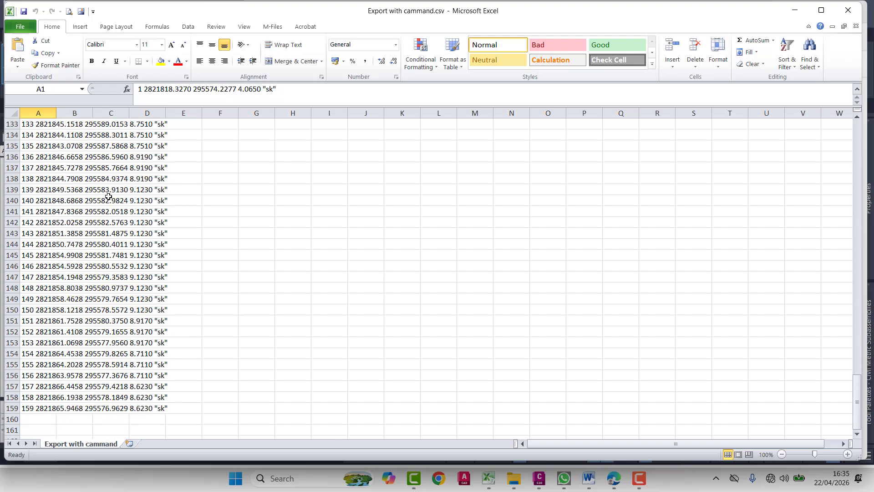
scroll(112, 200, "down", 1)
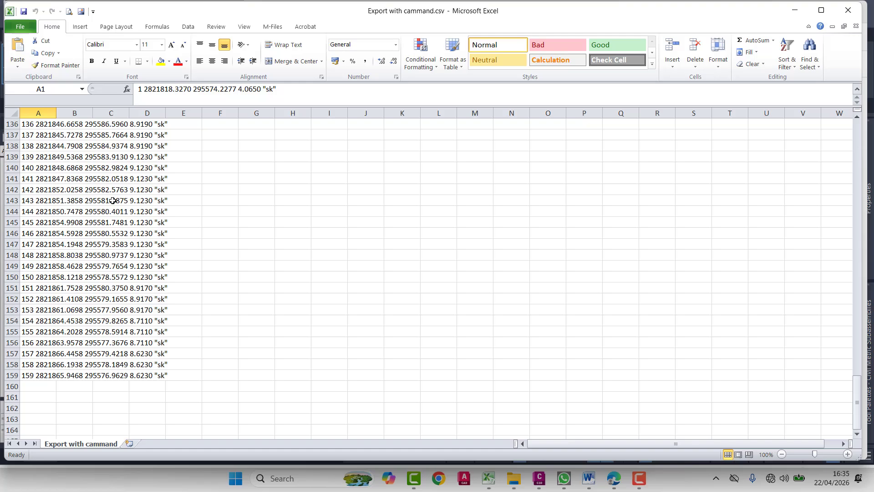
- Inspect individual cells in the last rows to check how the point data is split into columns, and return to the Points folder
left_click(126, 305)
left_click(62, 291)
left_click(128, 339)
left_click(57, 364)
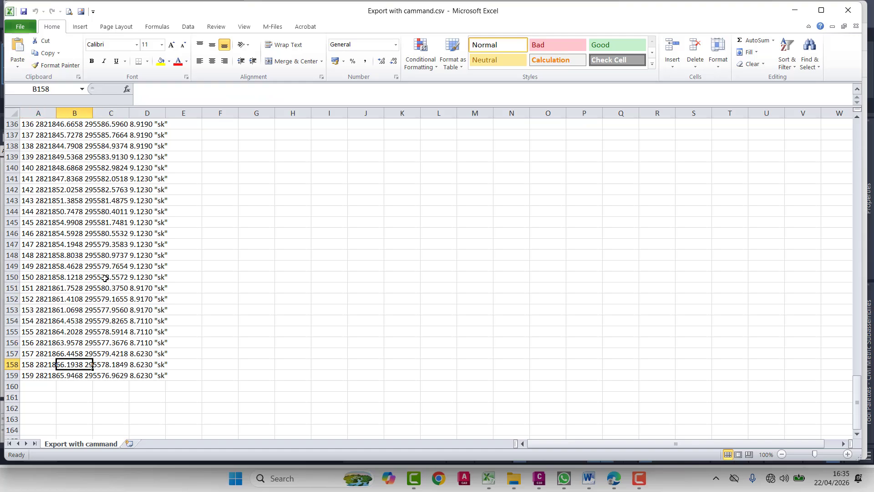
scroll(85, 212, "up", 2)
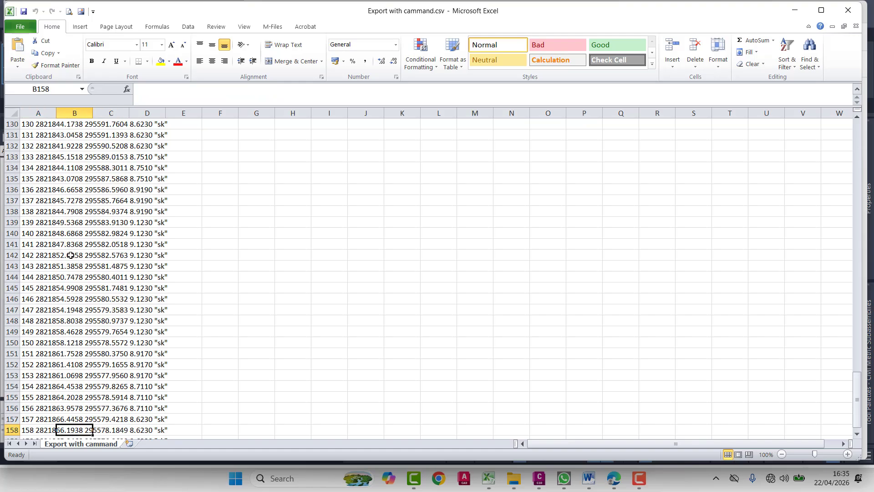
left_click(40, 292)
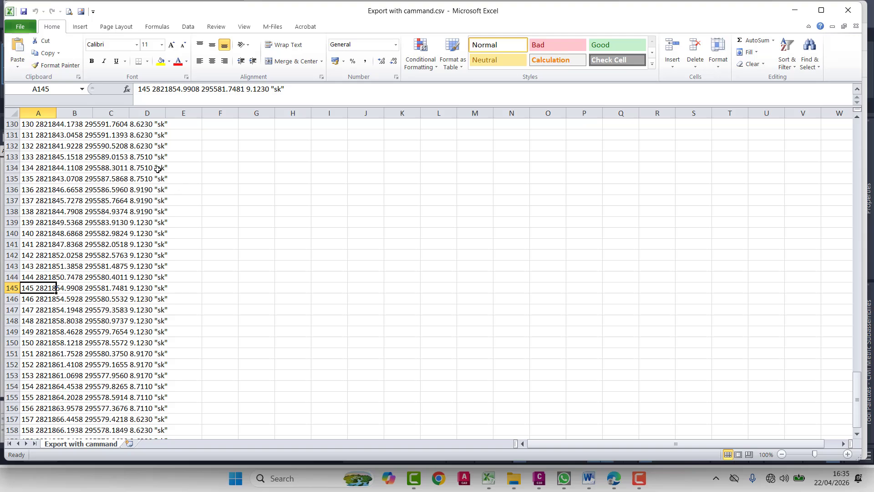
left_click(848, 10)
left_click(804, 14)
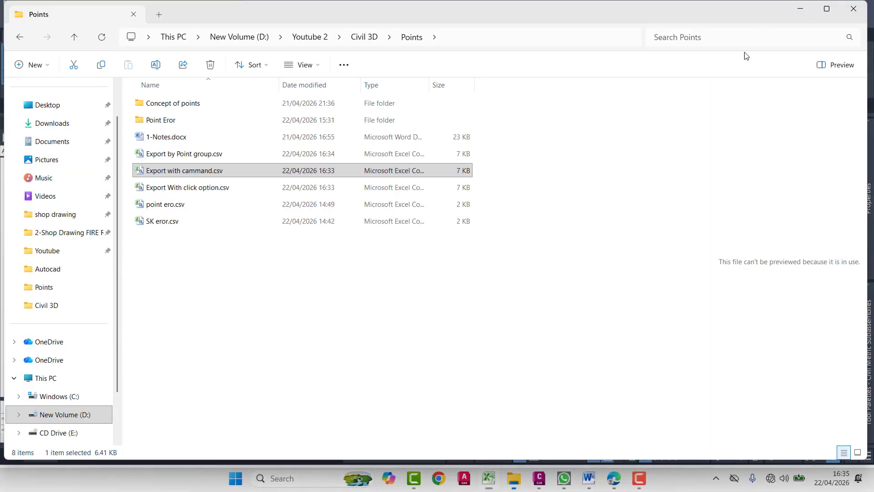
- Open Export With click option.csv in Excel and review the exported point rows through to the last one
left_click(220, 187)
double_click(221, 187)
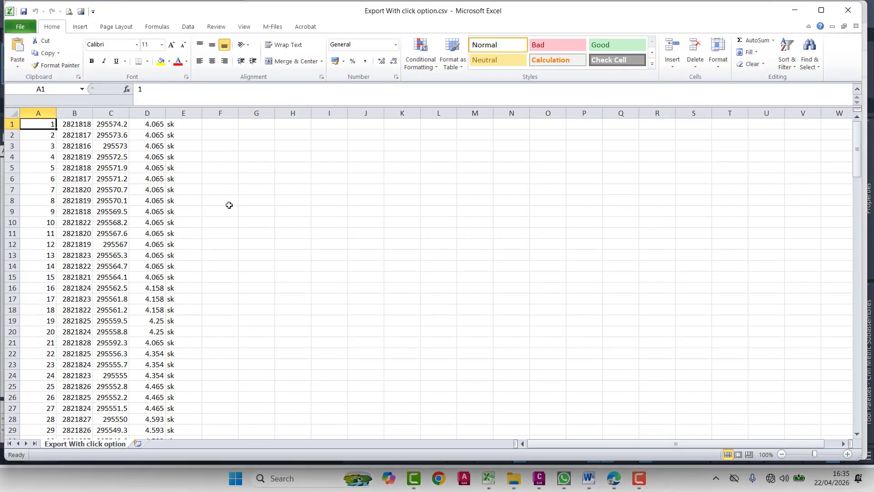
scroll(84, 222, "down", 20)
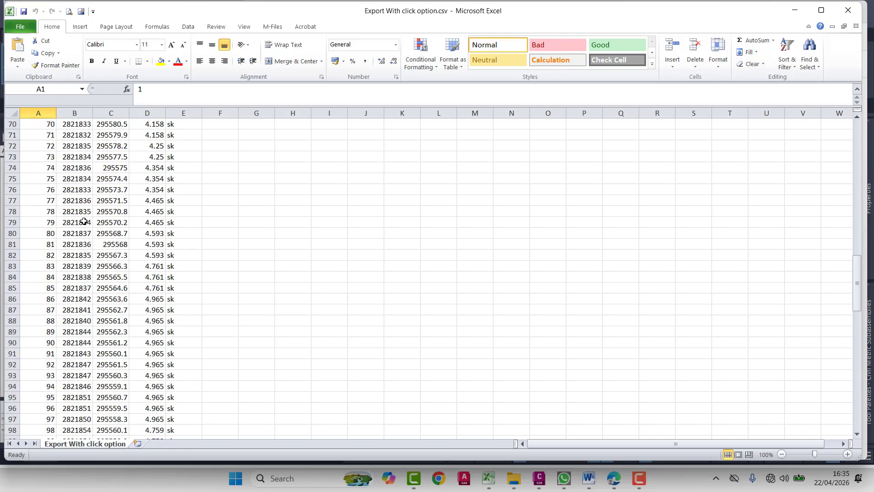
scroll(84, 221, "down", 16)
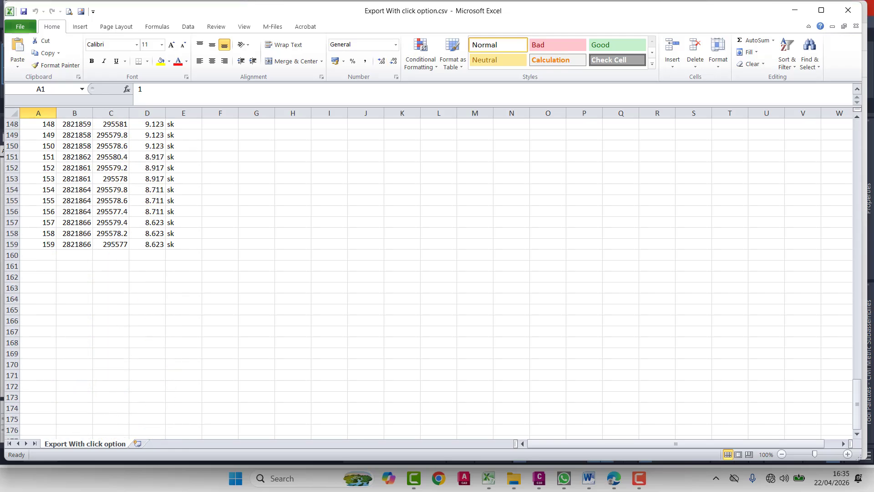
left_click(798, 3)
left_click(801, 6)
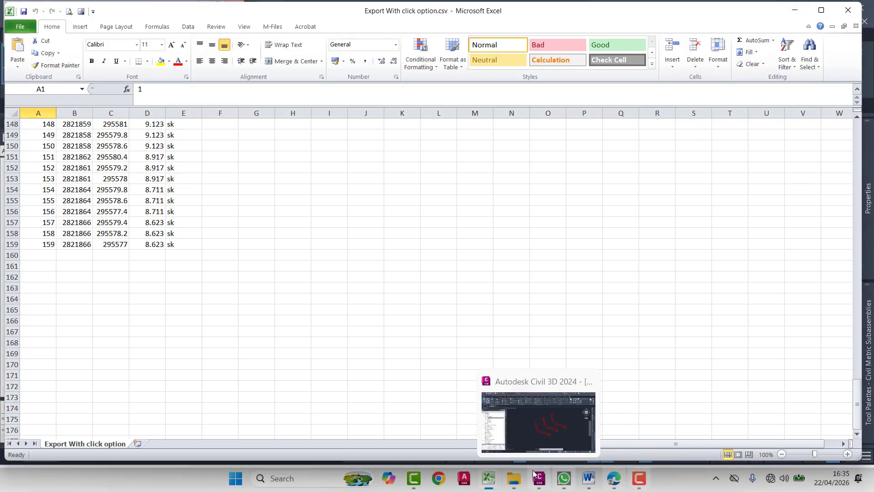
- Switch to Civil 3D and copy all three point strings to a spot southeast of the originals, resolving duplicates with Use next point number
left_click(543, 429)
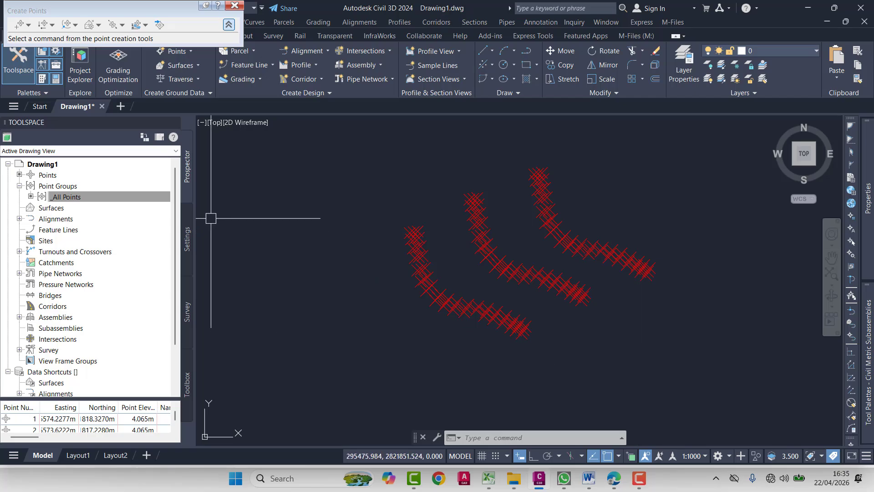
left_click(110, 199)
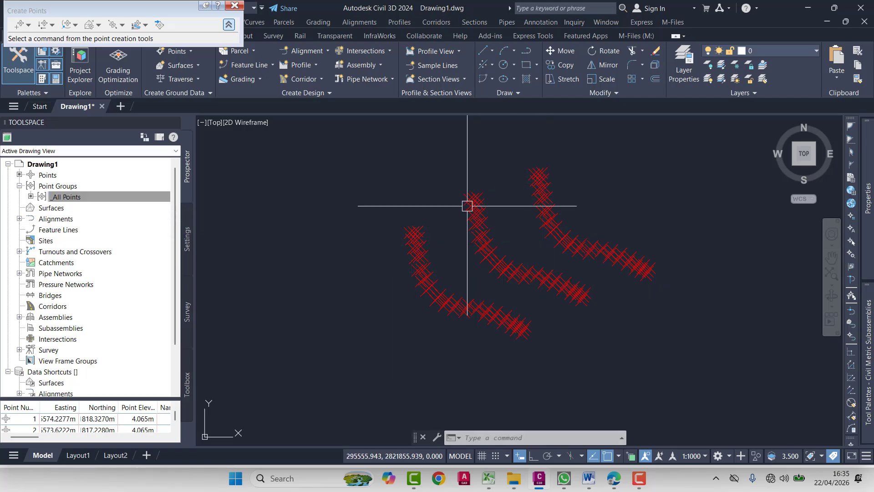
scroll(610, 225, "down", 2)
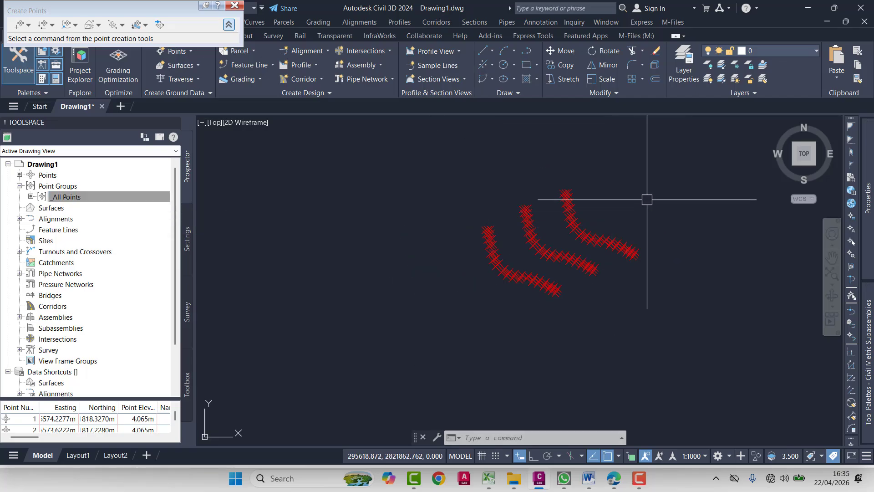
left_click(644, 162)
left_click(448, 335)
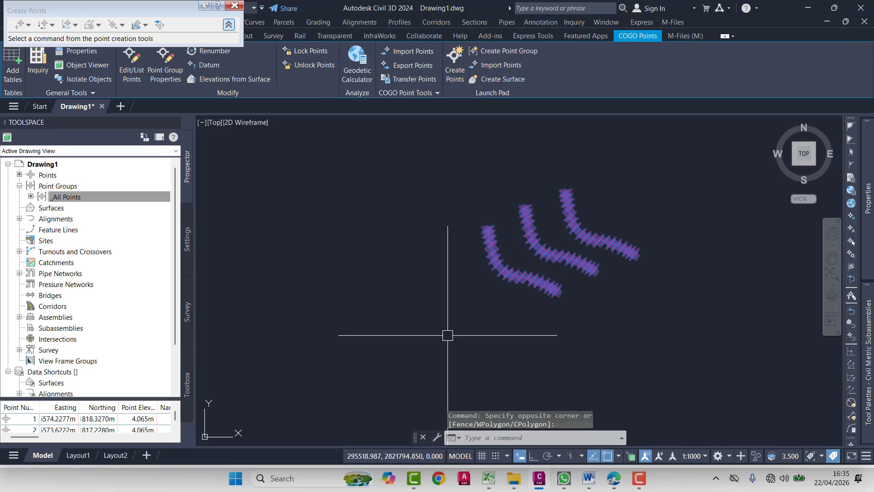
type("co")
key("Return")
left_click(550, 353)
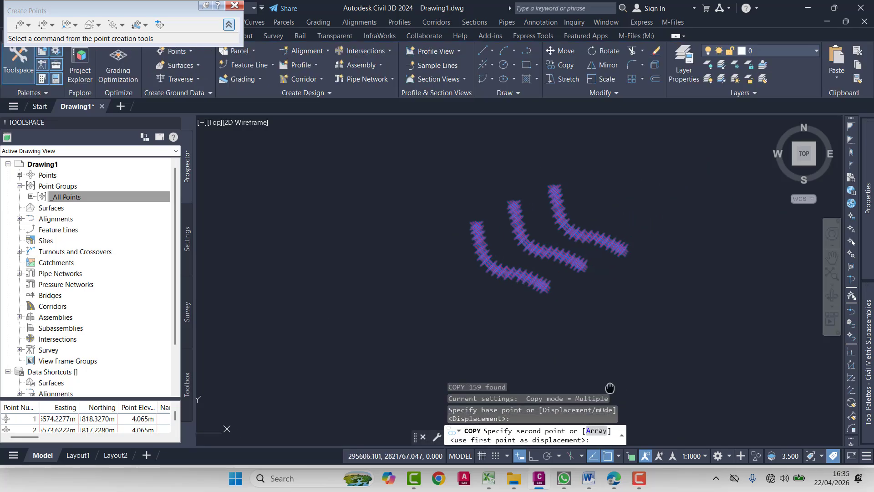
middle_click_drag(632, 426, 558, 383)
middle_click_drag(587, 320, 566, 353)
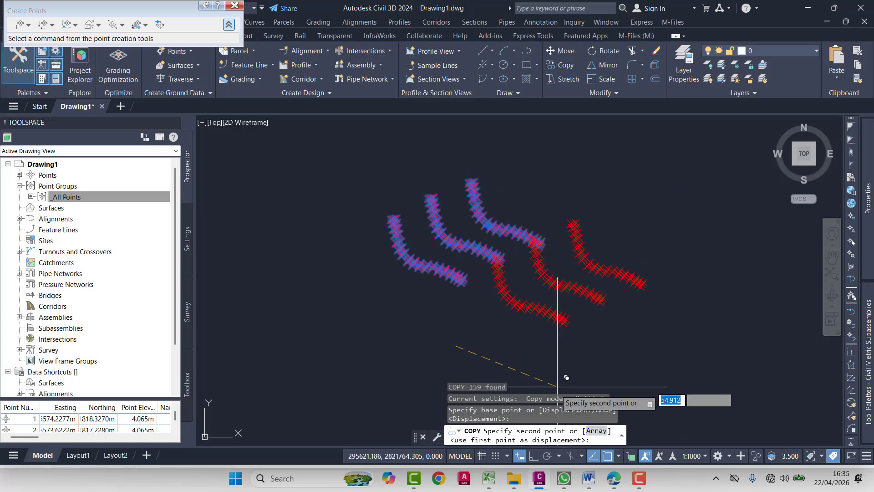
middle_click_drag(544, 318, 555, 263)
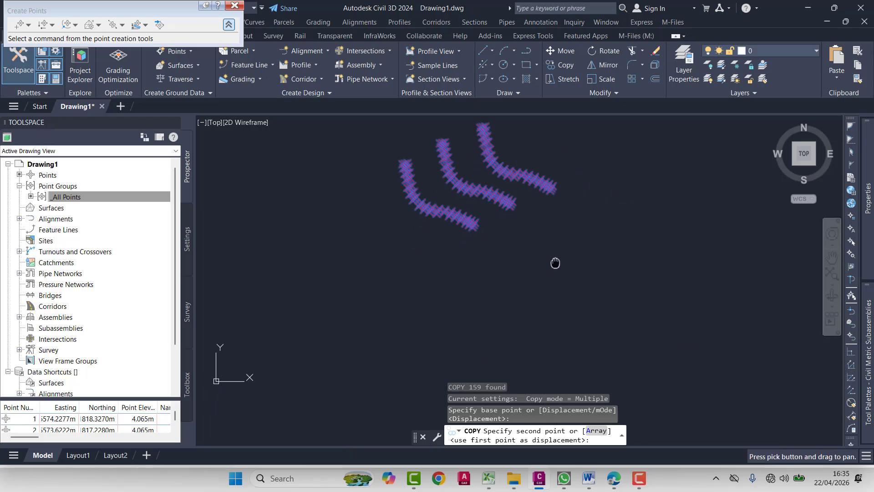
left_click(550, 359)
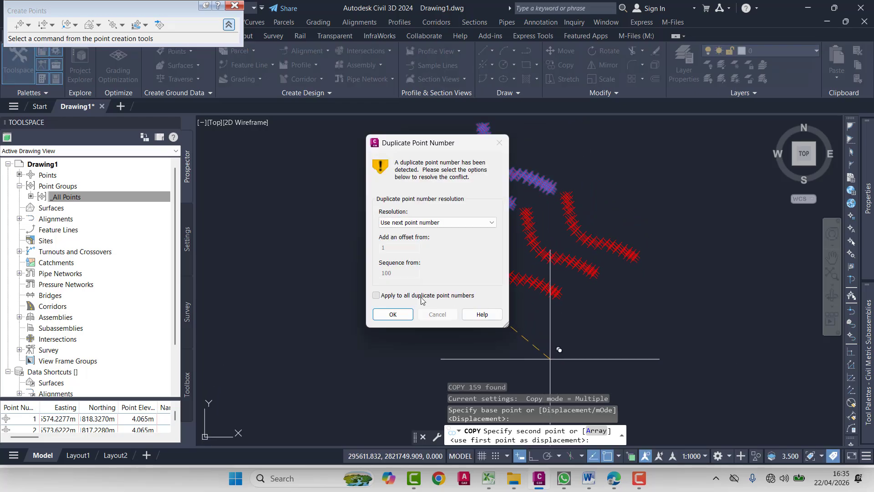
left_click(394, 316)
- Place two more copies of the three point strings southwest of the existing sets to form two rows, and end the copy command
middle_click_drag(436, 320, 628, 254)
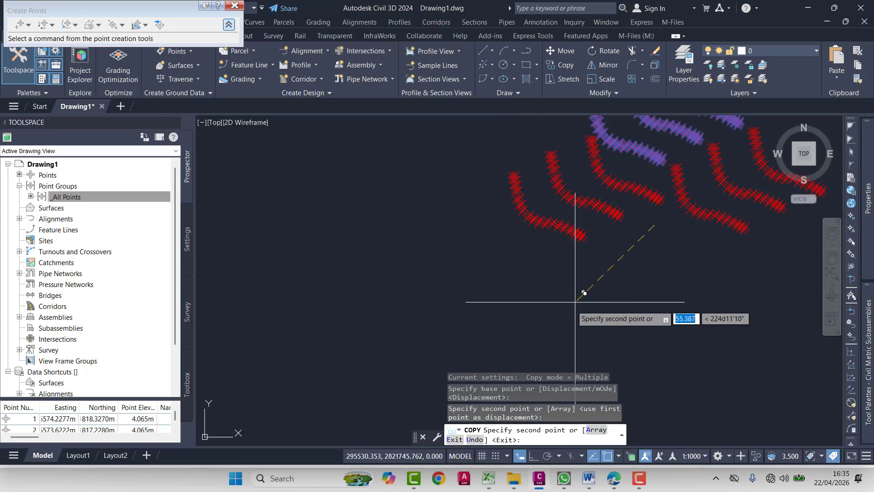
middle_click_drag(550, 307, 520, 346)
left_click(517, 322)
middle_click_drag(574, 350, 532, 314)
key("Escape")
scroll(524, 350, "down", 3)
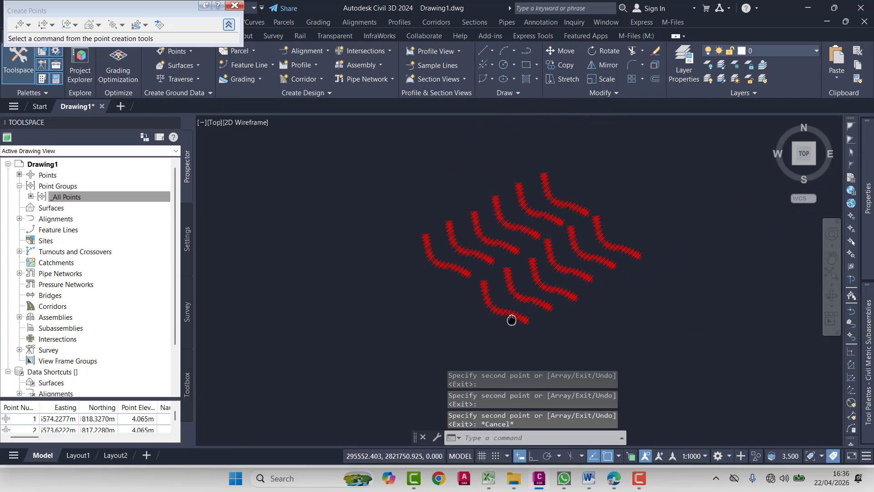
- Draw a polyline enclosing the third point string from the northeast end of the upper row, ending it back at its start point
scroll(516, 207, "up", 2)
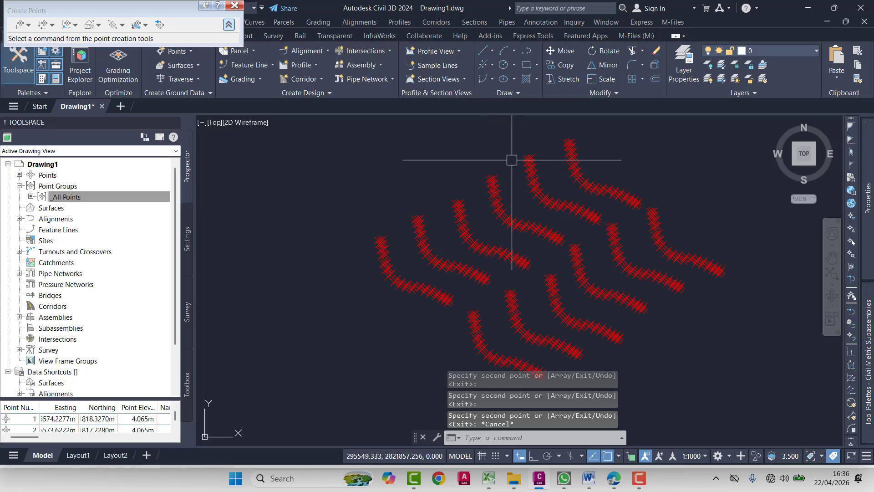
type("pl")
key("Return")
scroll(504, 184, "up", 2)
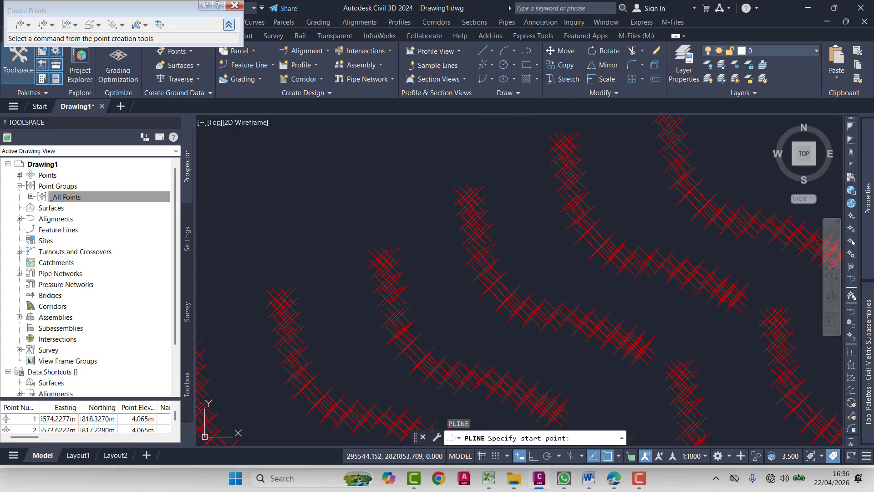
left_click(492, 165)
left_click(514, 223)
left_click(558, 274)
left_click(619, 301)
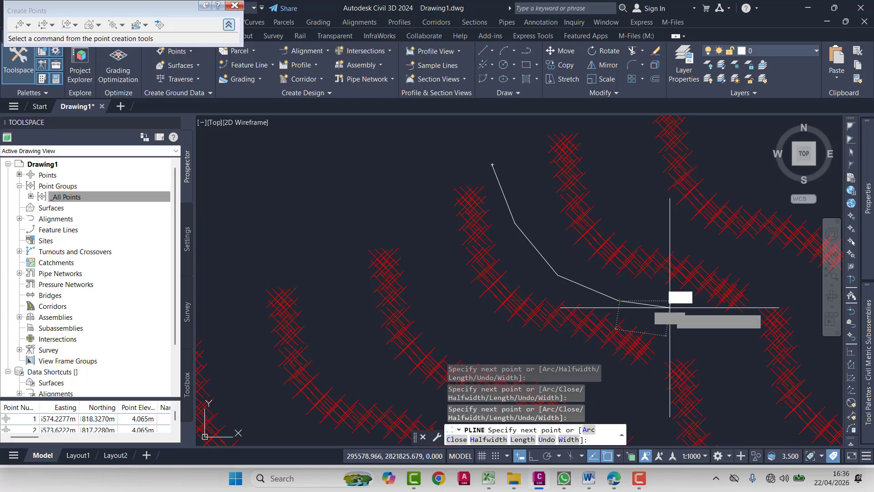
left_click(669, 308)
left_click(646, 384)
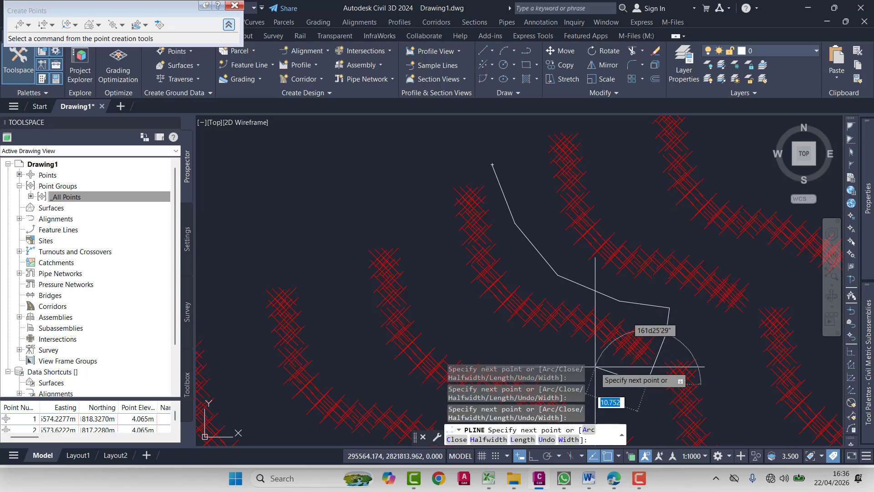
left_click(504, 341)
left_click(444, 302)
left_click(420, 238)
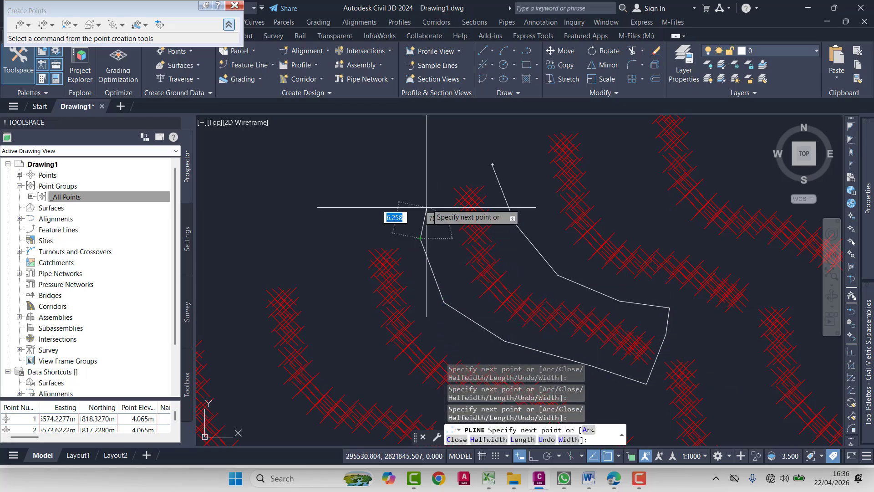
left_click(430, 187)
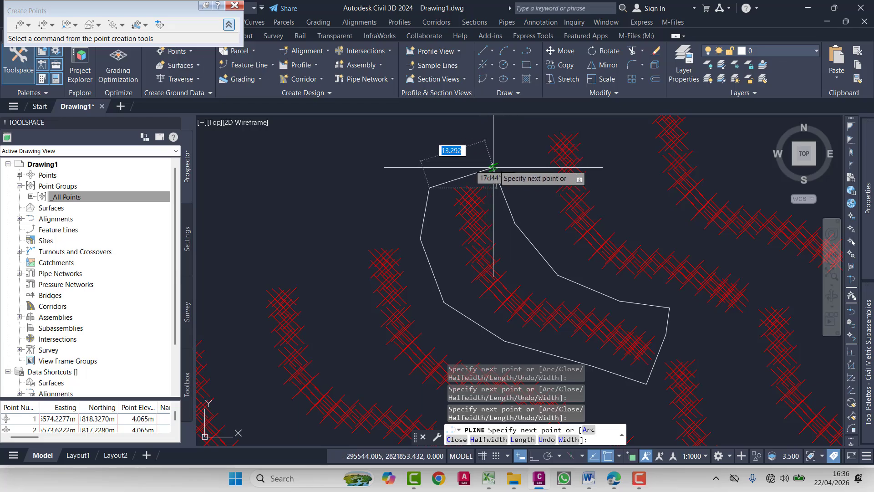
left_click(492, 164)
key("Return")
key("Escape")
key("Escape")
scroll(463, 235, "down", 3)
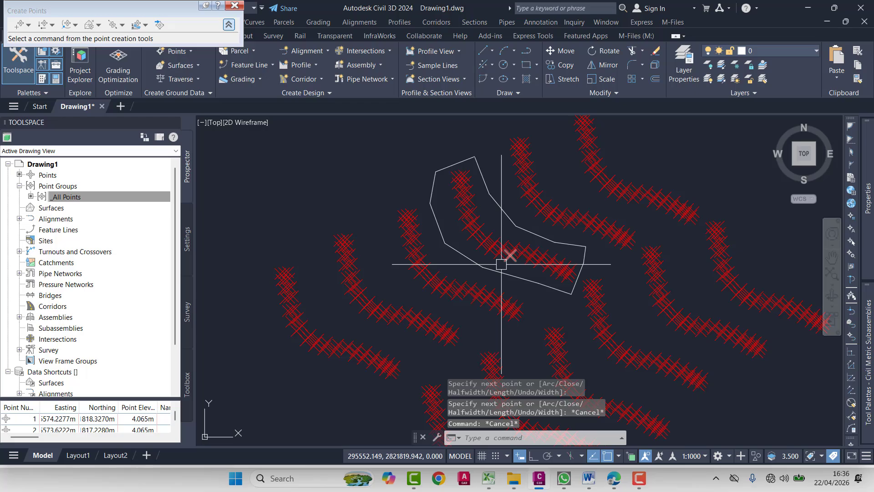
mouse_move(501, 264)
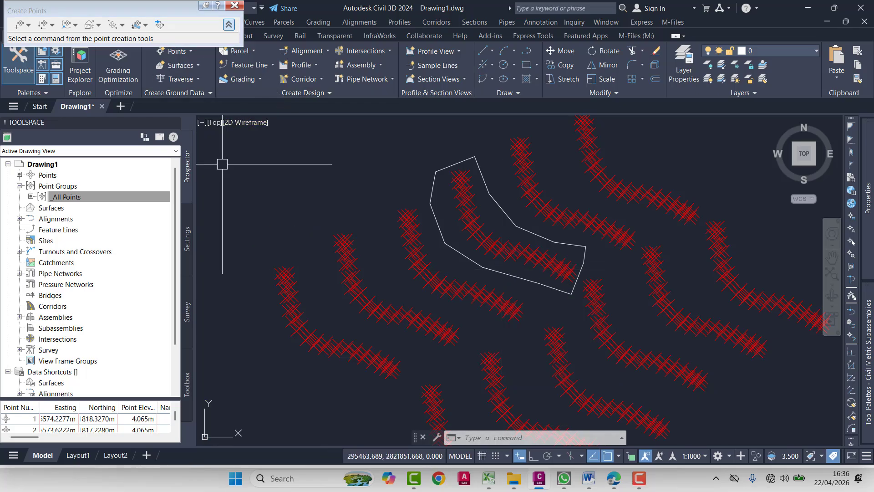
scroll(592, 248, "down", 2)
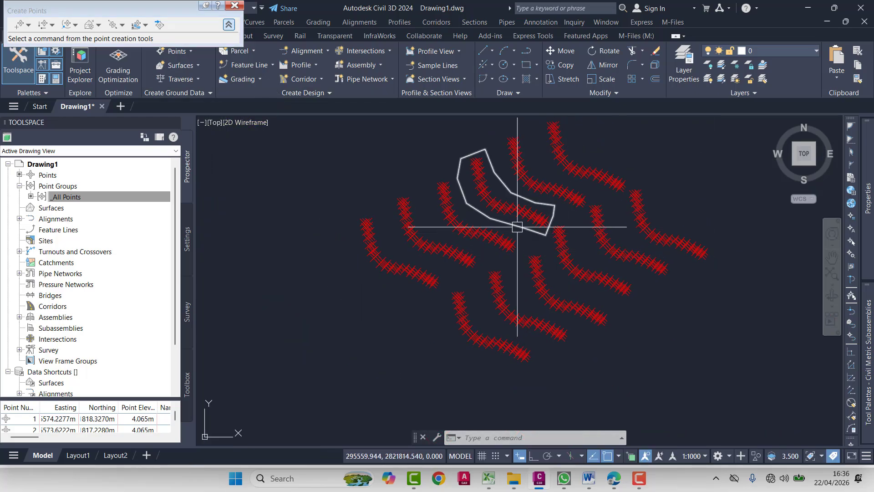
scroll(517, 227, "up", 2)
middle_click_drag(533, 221, 529, 261)
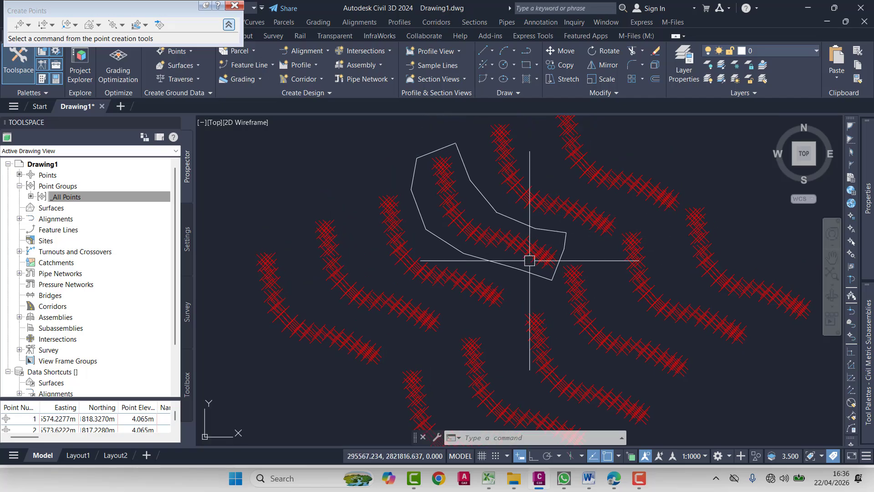
mouse_move(527, 243)
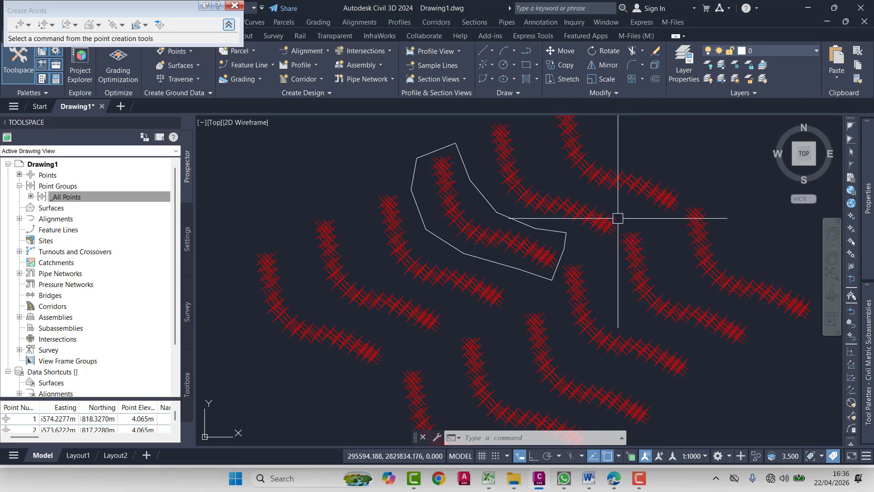
middle_click_drag(598, 239, 543, 218)
mouse_move(594, 278)
middle_mouse_down()
mouse_move(575, 242)
mouse_move(572, 289)
mouse_move(549, 280)
middle_mouse_up()
left_click(675, 193)
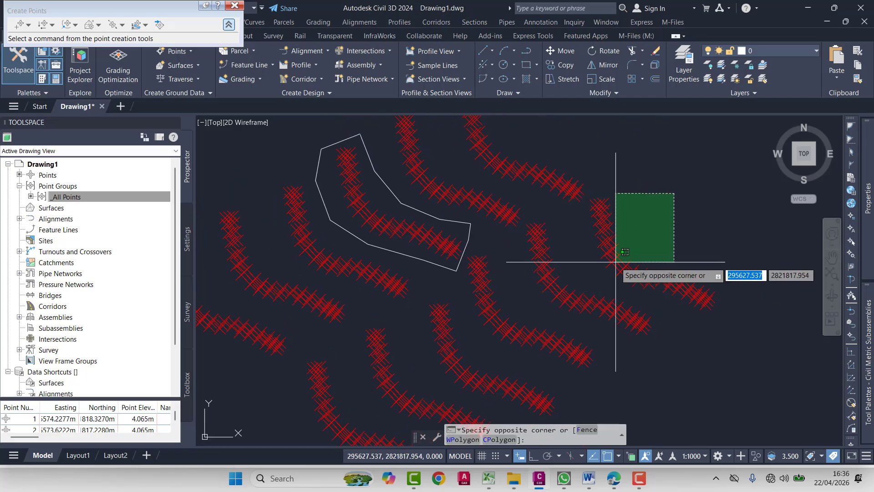
left_click(662, 182)
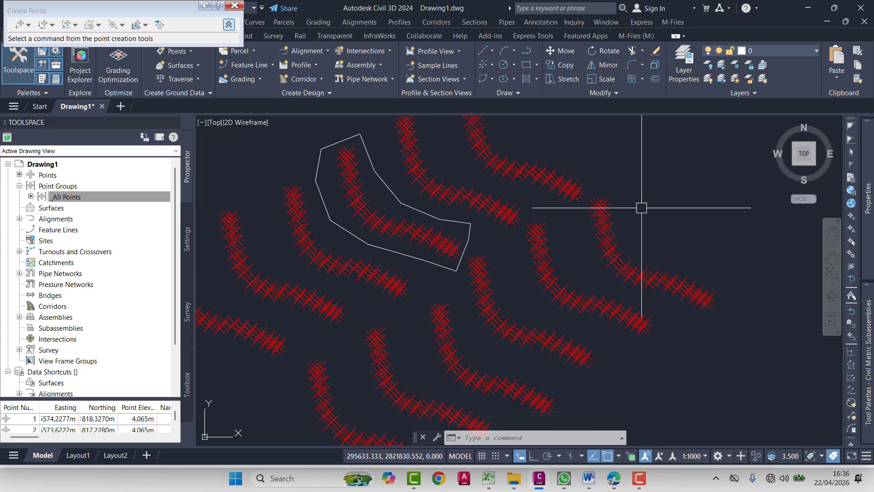
scroll(638, 207, "down", 4)
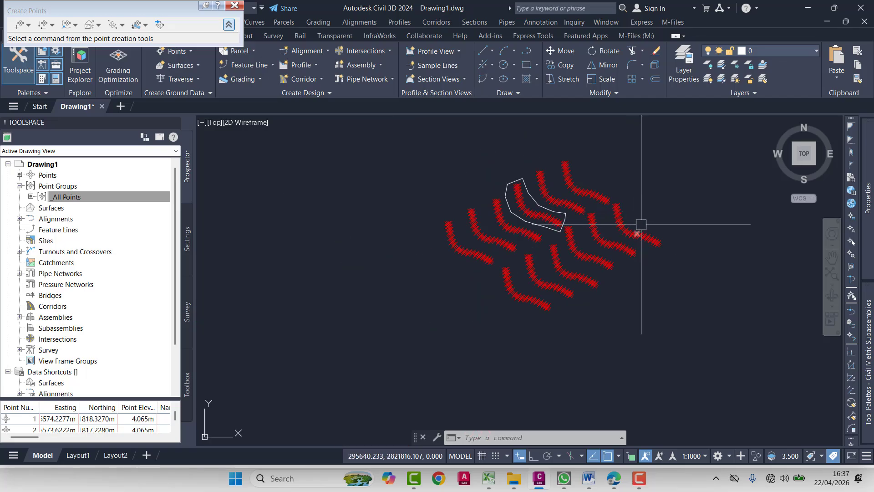
left_click(654, 126)
left_click(620, 141)
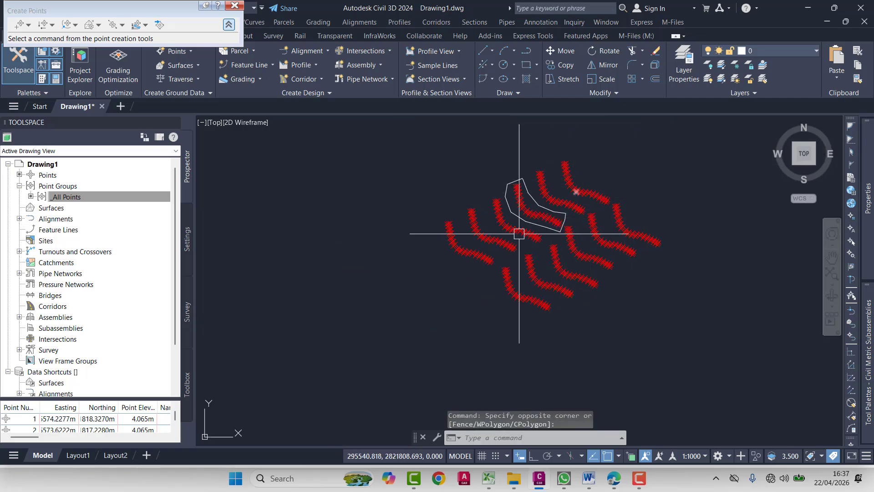
scroll(521, 233, "up", 4)
middle_click_drag(543, 220, 510, 279)
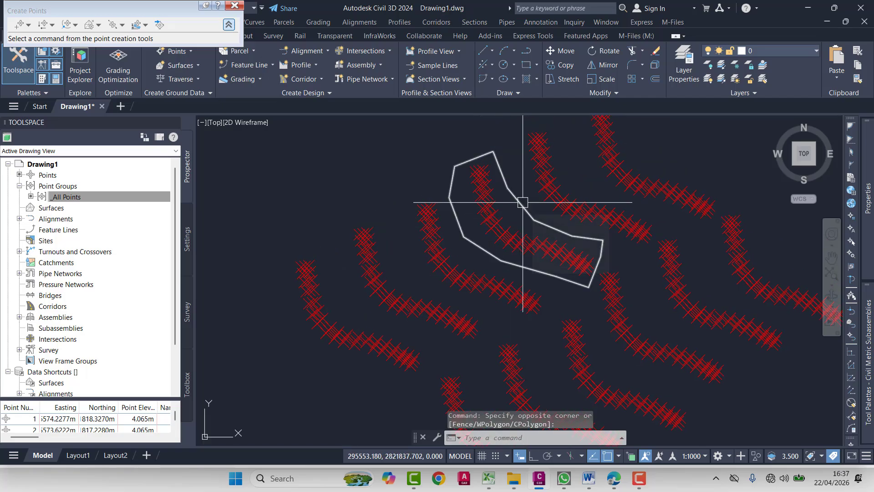
scroll(523, 202, "down", 4)
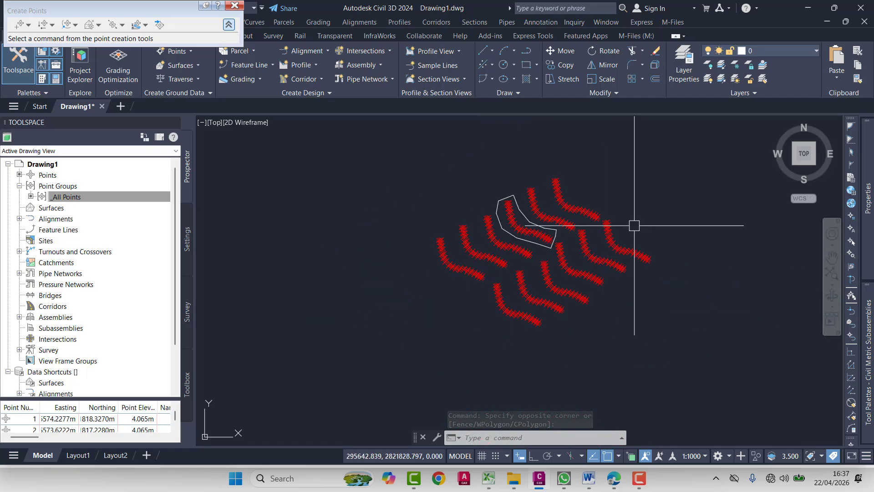
scroll(544, 231, "up", 4)
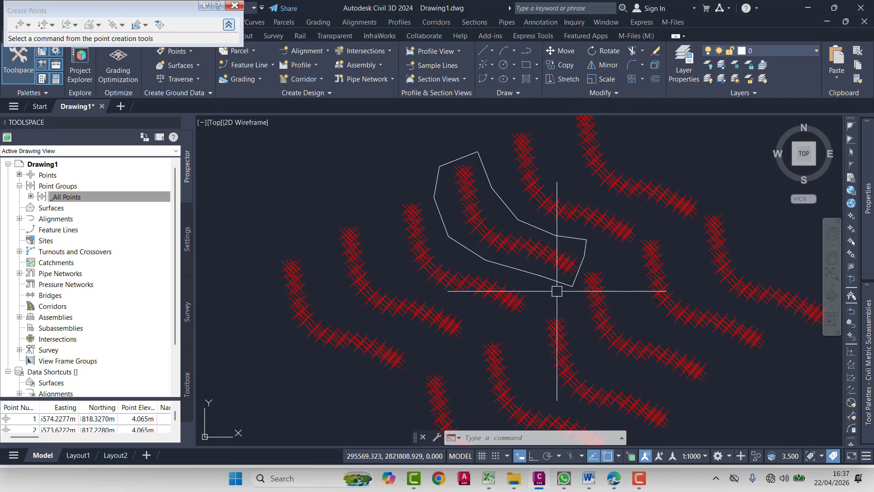
middle_click_drag(556, 292, 549, 328)
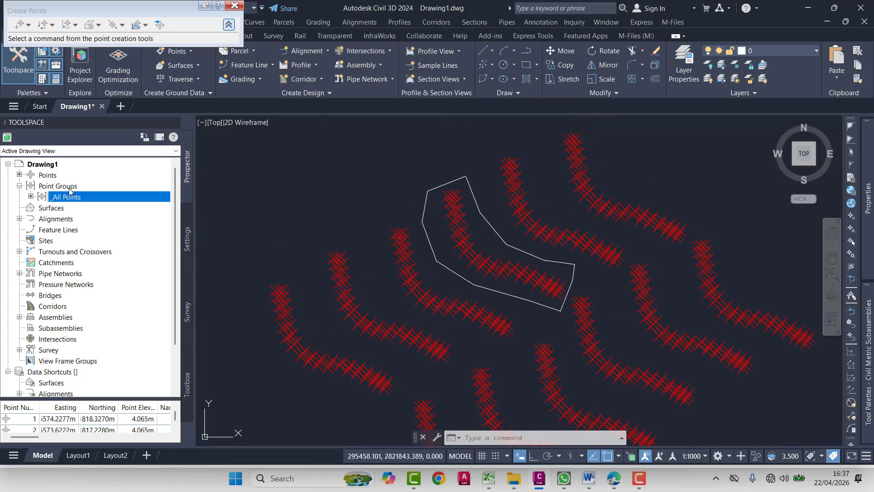
- Create a new point group and name it Area 1
right_click(67, 186)
left_click(51, 188)
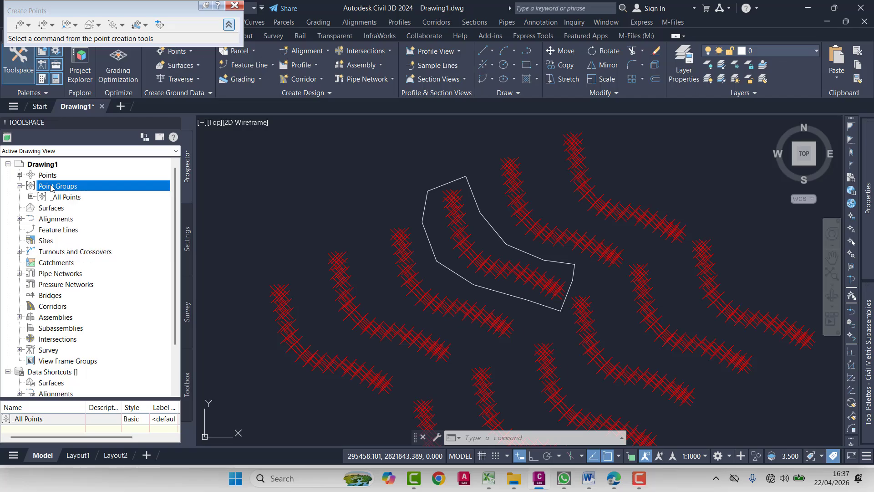
right_click(51, 187)
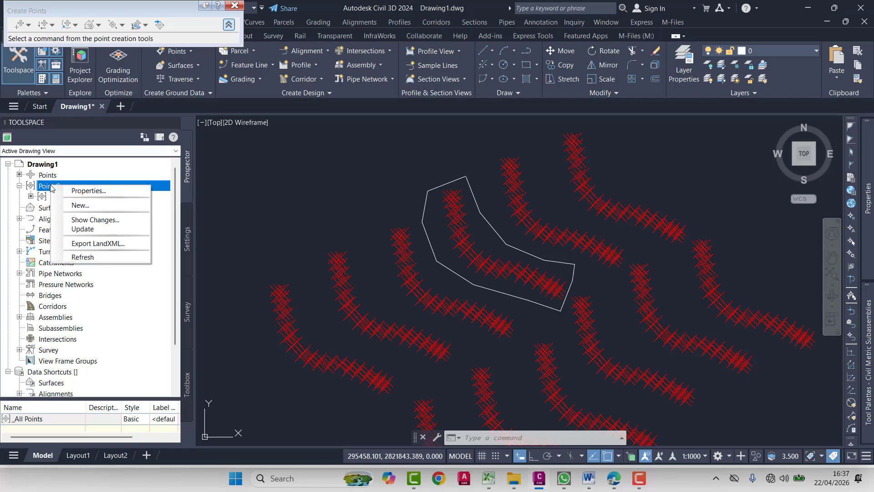
left_click(82, 206)
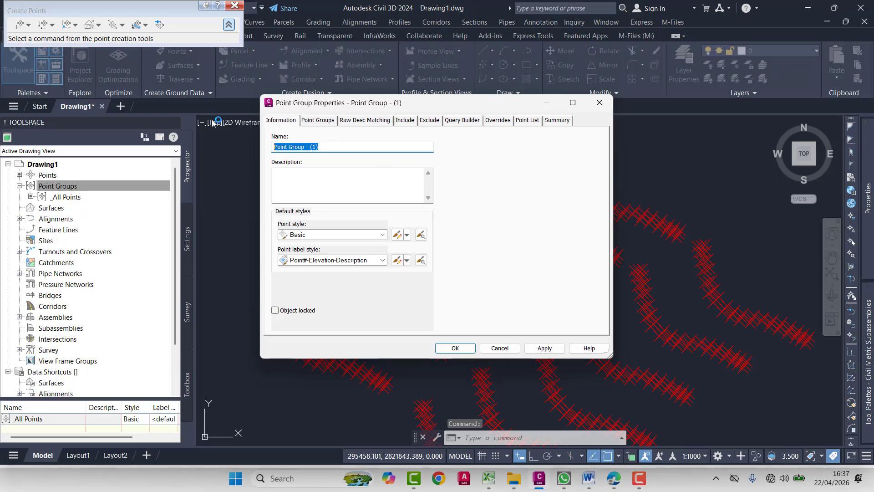
type("E")
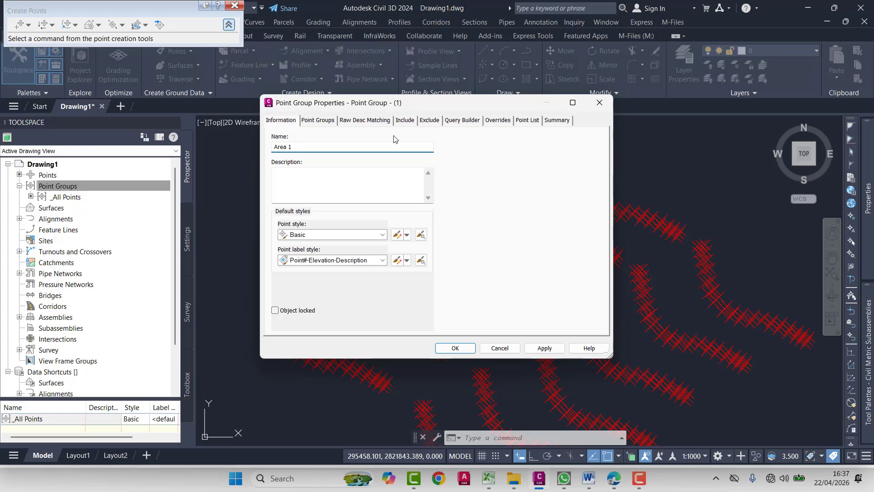
- Review the Area 1 point group's settings from Point Groups and Raw Desc Matching through Query Builder, Overrides, Point List and Summary
left_click(329, 122)
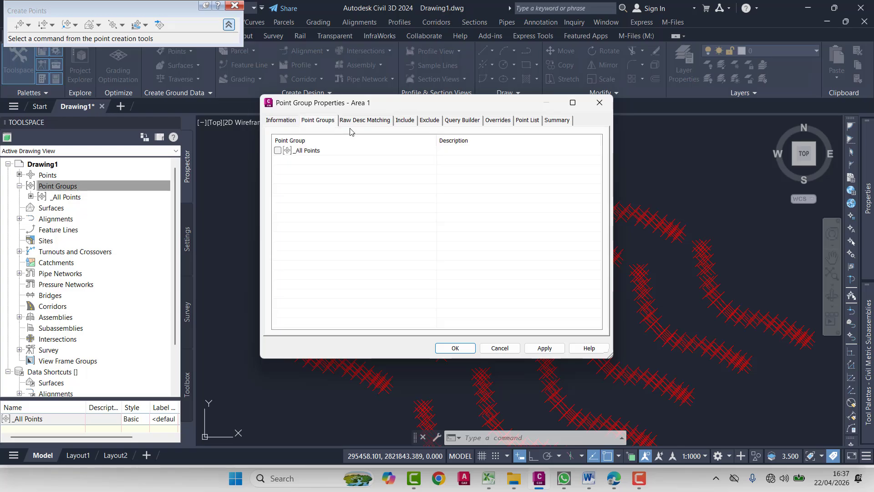
left_click(376, 121)
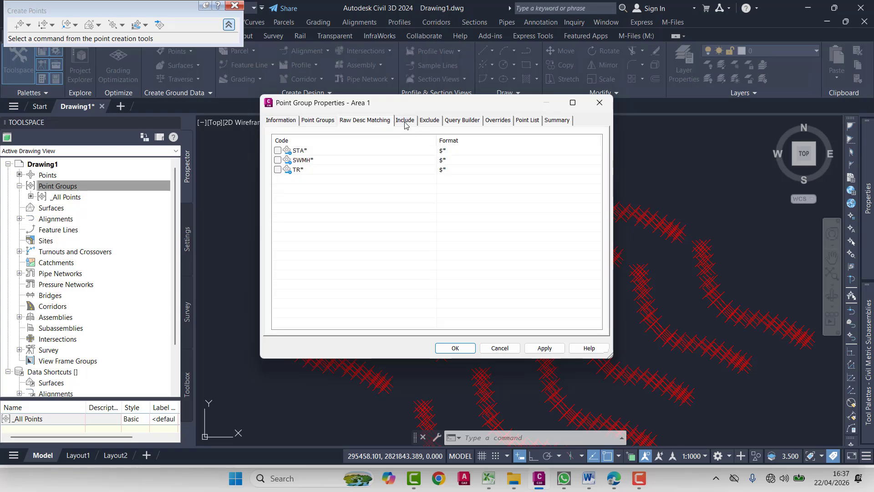
left_click(405, 122)
left_click(429, 121)
left_click(462, 121)
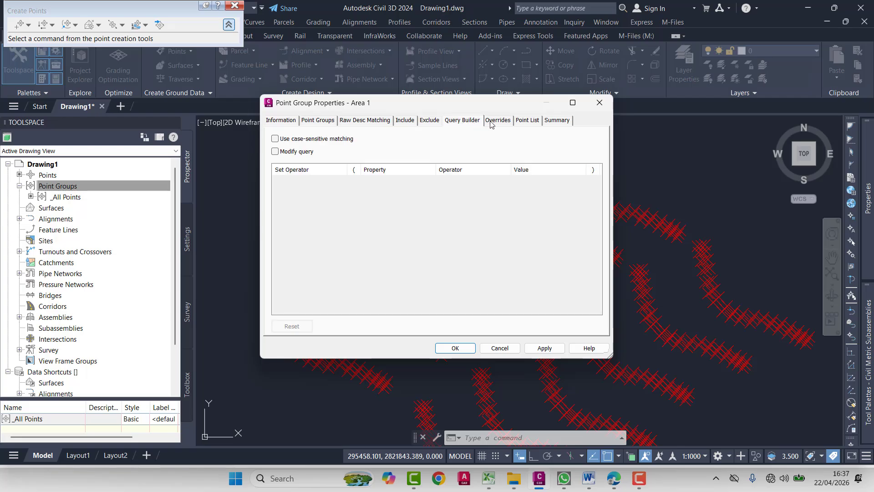
left_click(498, 121)
left_click(528, 121)
left_click(550, 121)
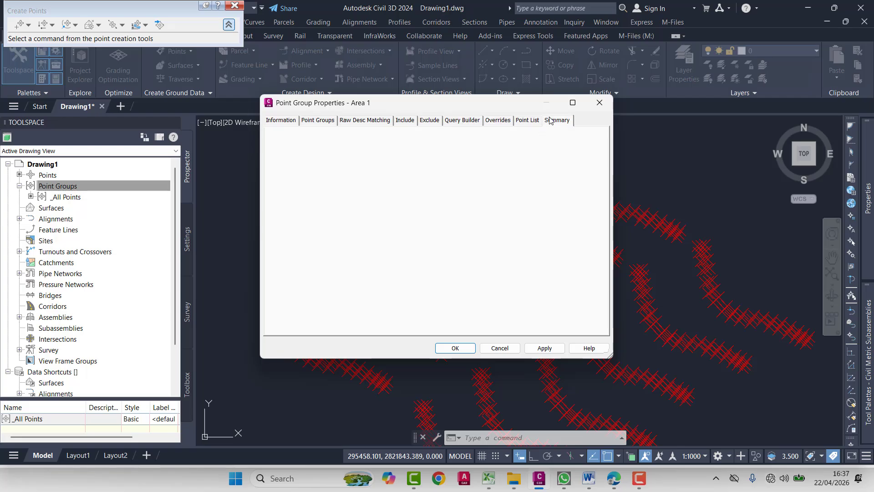
- Turn on the With numbers matching criterion for including points in the Area 1 group
left_click(409, 124)
mouse_move(481, 103)
left_mouse_down()
mouse_move(348, 261)
mouse_move(373, 179)
mouse_move(473, 156)
mouse_move(430, 282)
mouse_move(484, 132)
left_mouse_up()
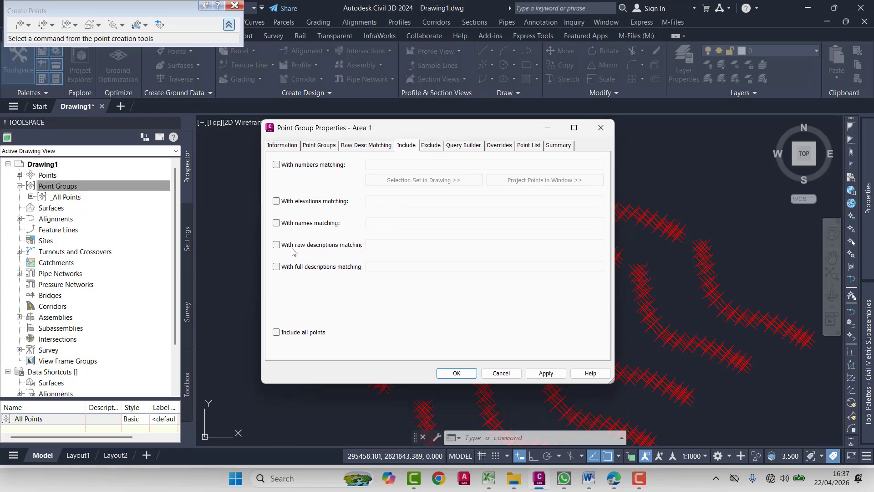
left_click(277, 165)
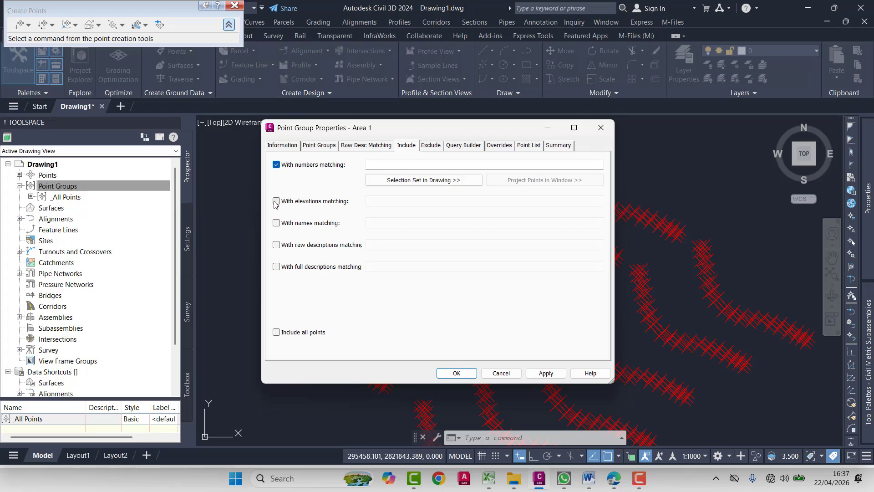
left_click(276, 201)
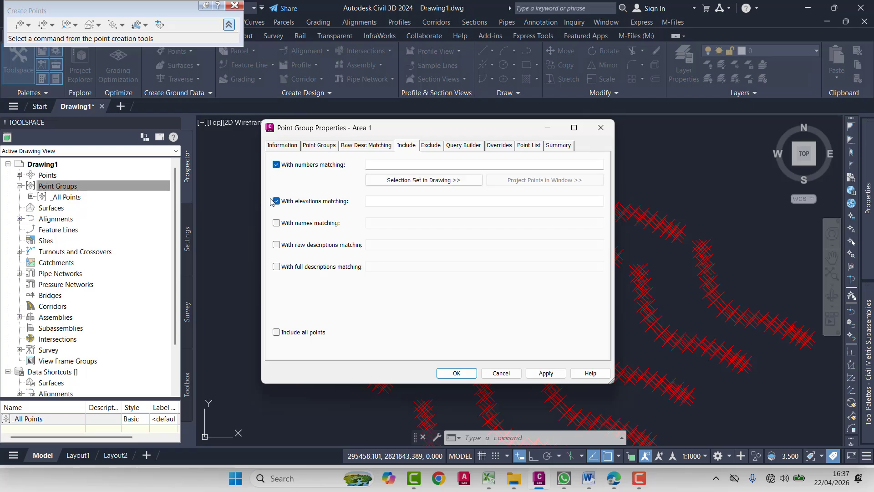
left_click(276, 224)
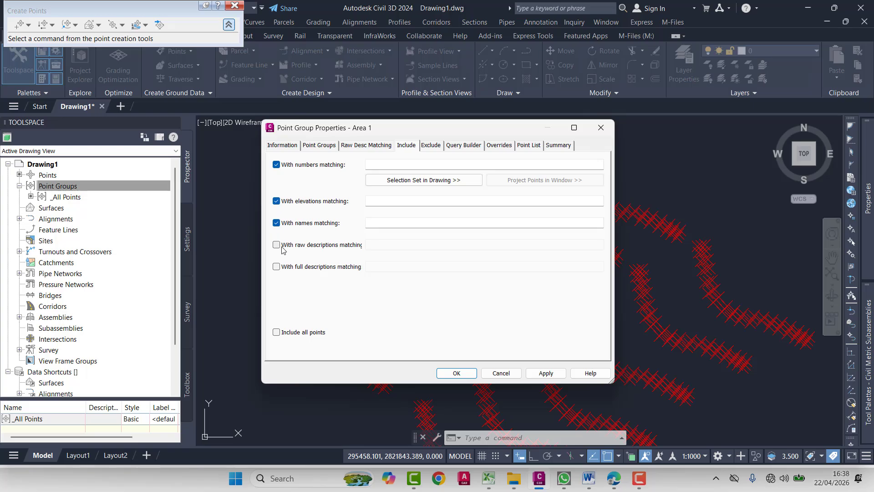
left_click(276, 245)
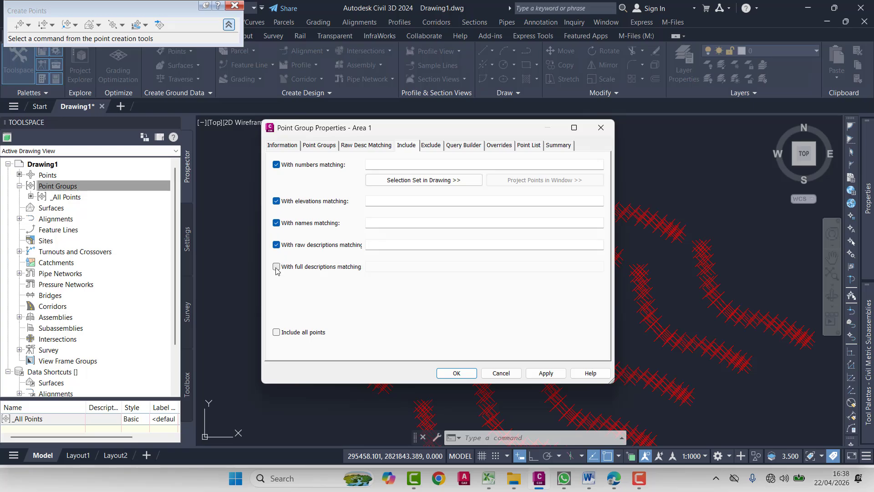
left_click(277, 267)
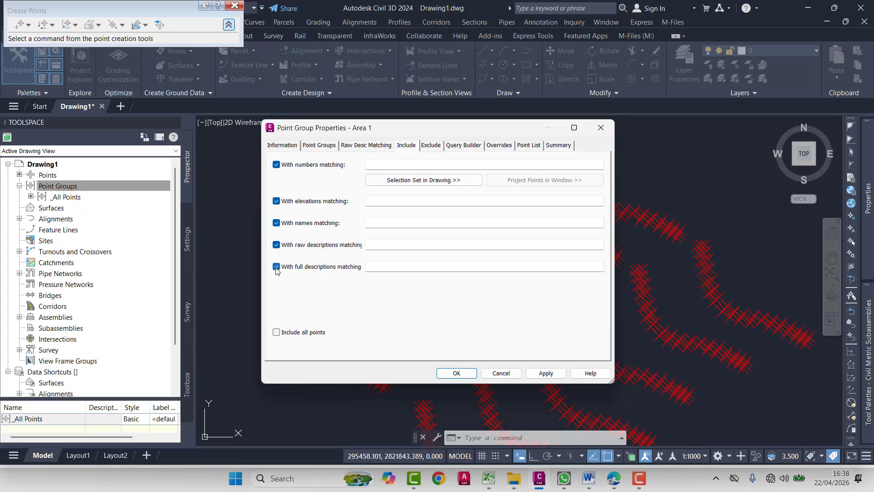
left_click(277, 201)
left_click(276, 223)
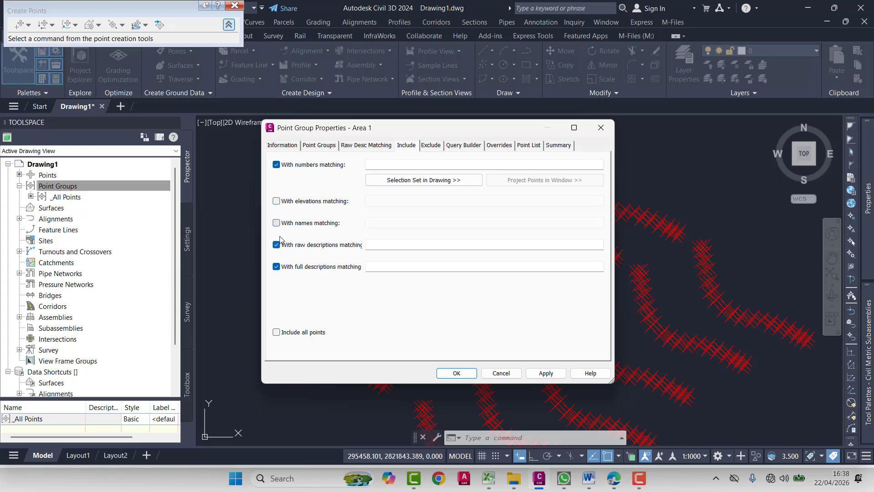
left_click(276, 244)
left_click(276, 266)
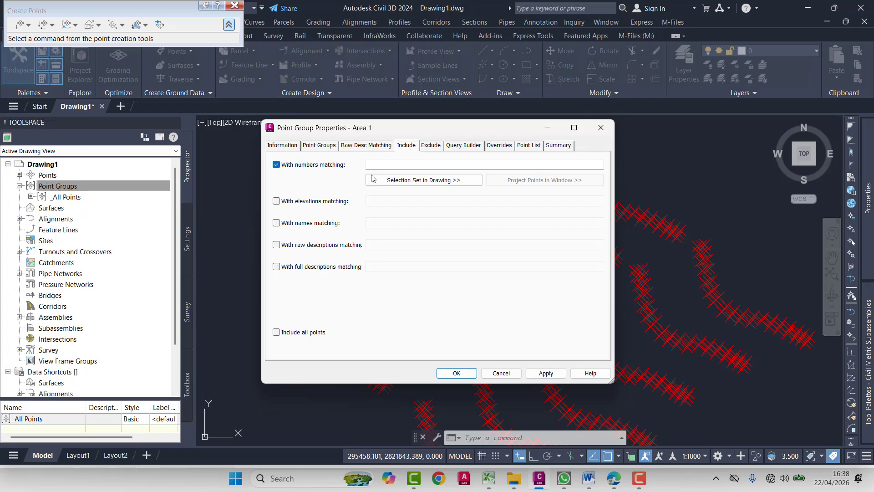
- Begin picking points in the drawing for Area 1, selecting the northwest and middle parts of the string inside the polyline
left_click(416, 180)
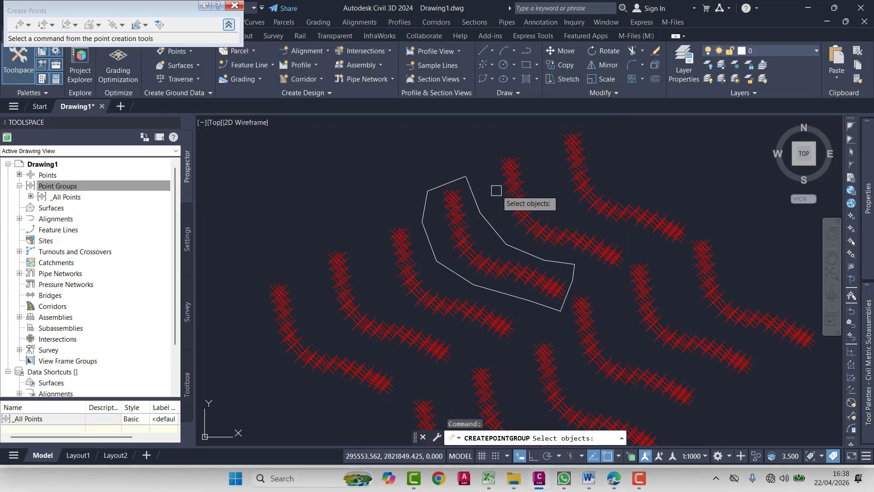
middle_click_drag(487, 215, 468, 202)
scroll(468, 203, "up", 2)
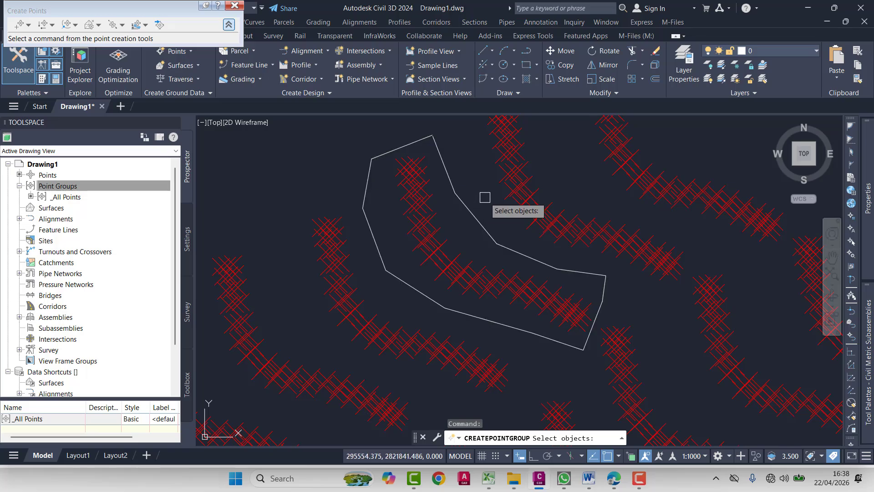
left_click(466, 143)
left_click(387, 249)
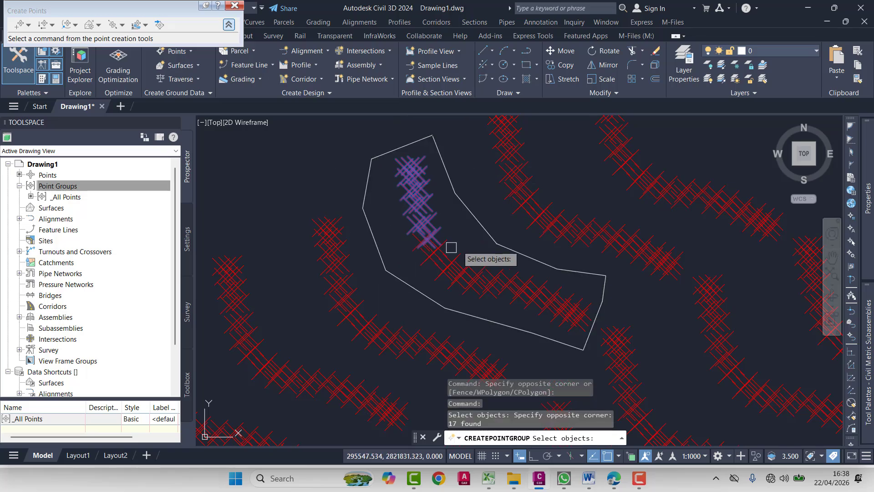
left_click(488, 206)
left_click(432, 247)
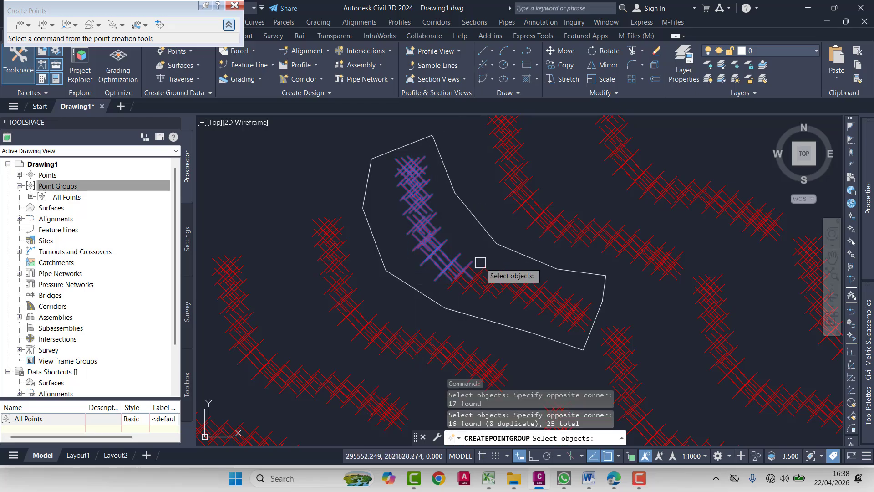
left_click(513, 242)
left_click(462, 293)
left_click(583, 185)
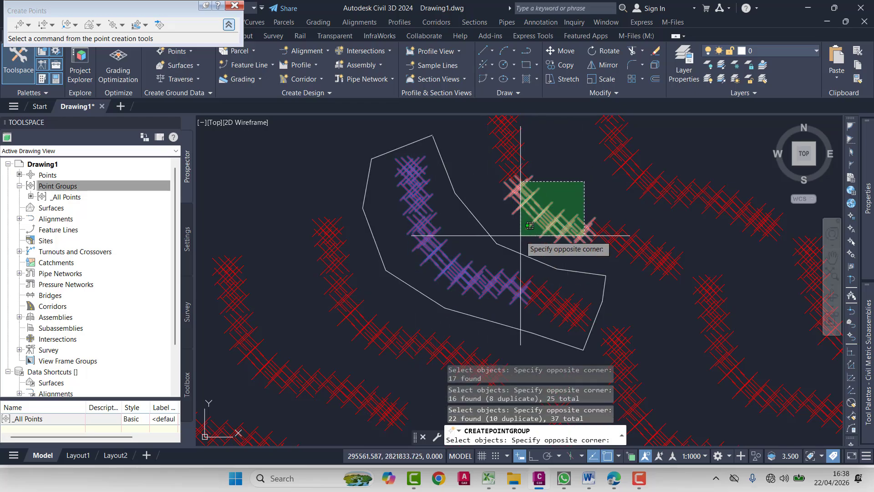
left_click(514, 242)
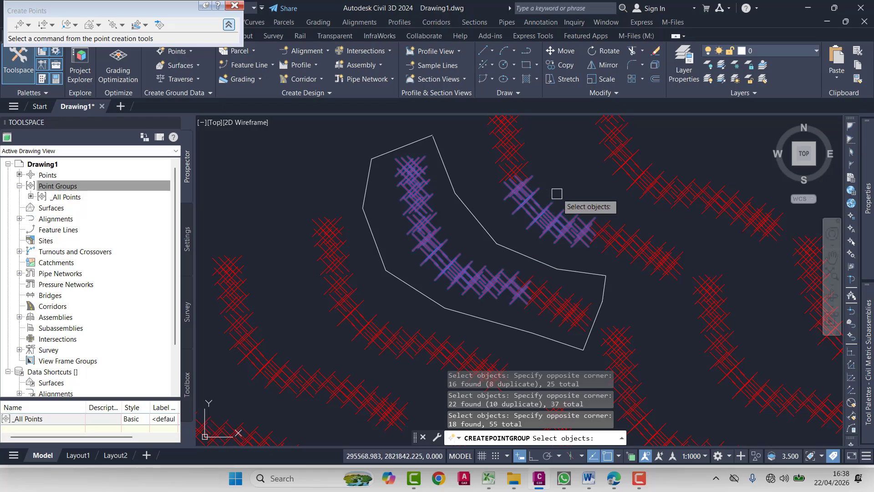
left_click(563, 162)
left_click(483, 211, "shift")
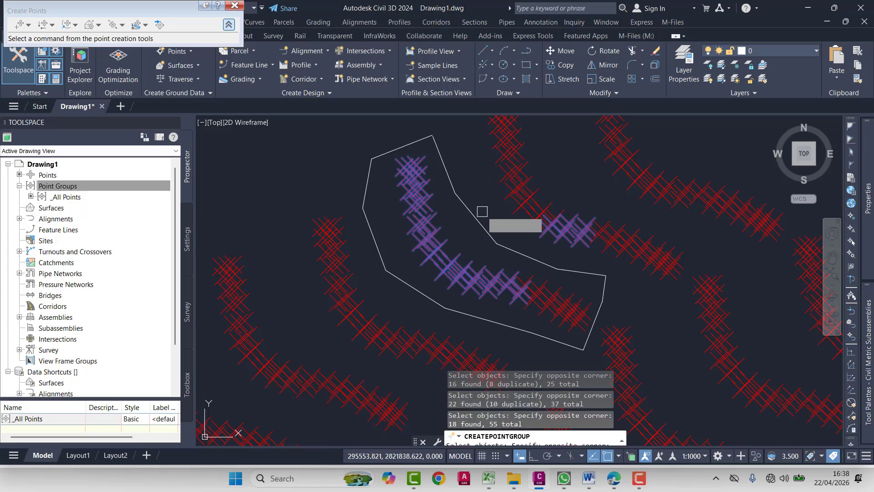
left_click(582, 185, "shift")
left_click(522, 246, "shift")
left_click(596, 210)
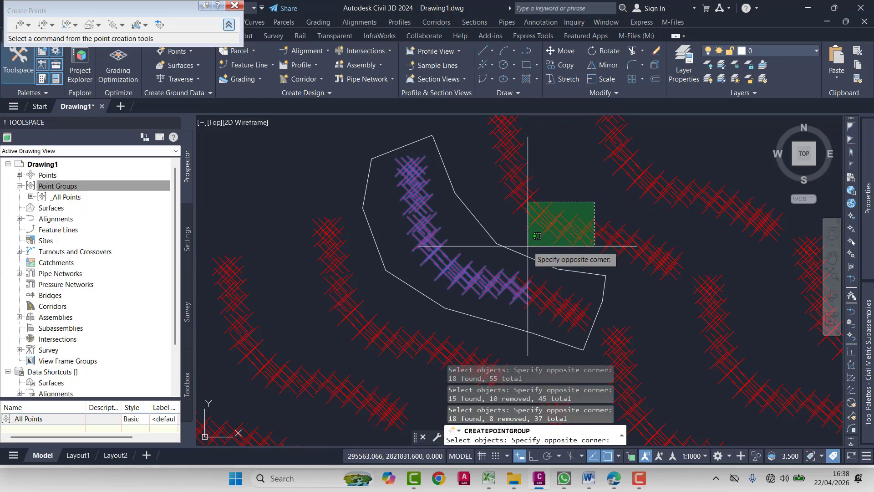
left_click(526, 258)
- Add the remaining southeast points inside the polyline to the selection and accept it as Area 1's included point numbers
middle_click_drag(567, 252, 527, 214)
left_click(536, 213)
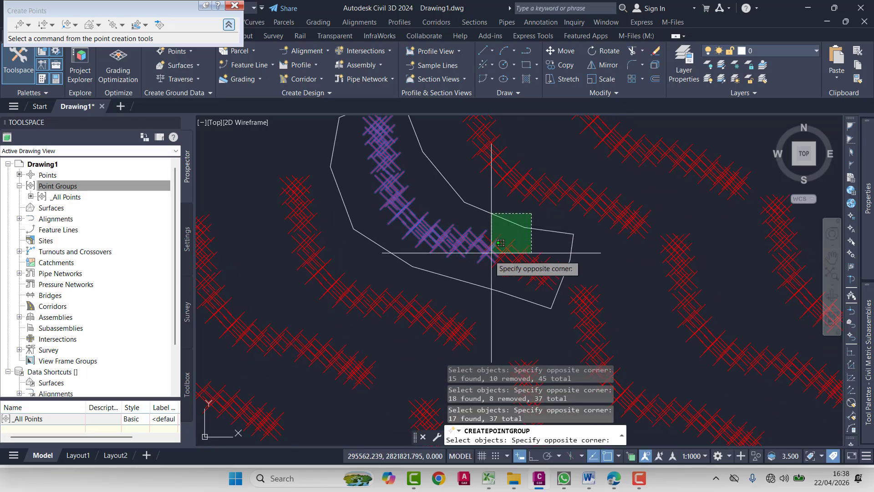
left_click(461, 278)
left_click(629, 264)
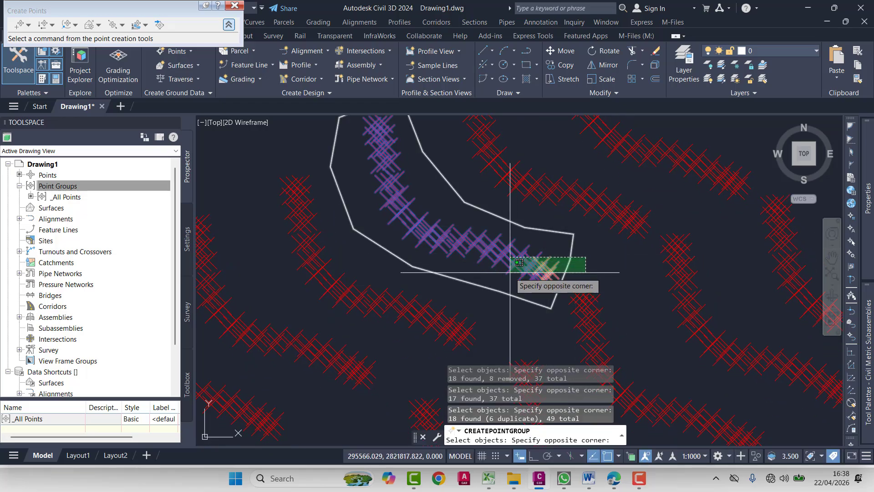
left_click(525, 250)
scroll(546, 282, "up", 6)
left_click(614, 326)
left_click(558, 245)
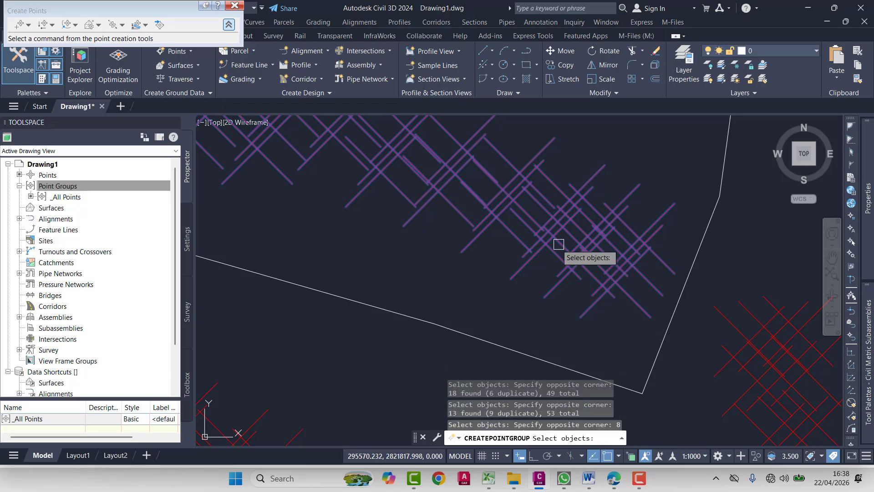
scroll(531, 255, "down", 6)
middle_click_drag(460, 249, 485, 329)
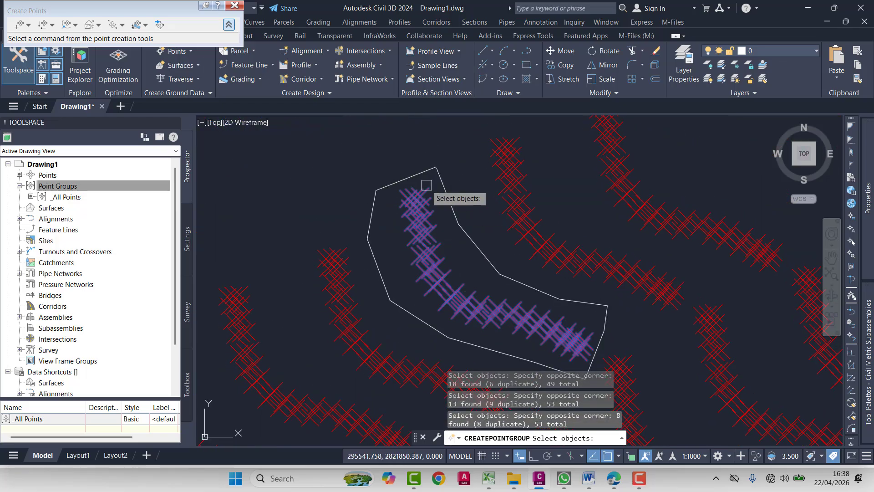
key("Return")
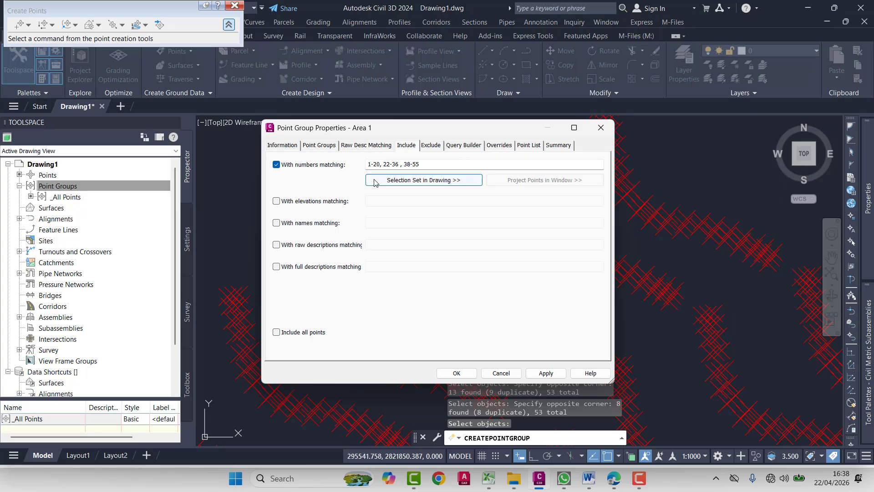
- Check the points listed for Area 1 and apply the settings to create the point group
left_click(528, 145)
scroll(342, 220, "down", 5)
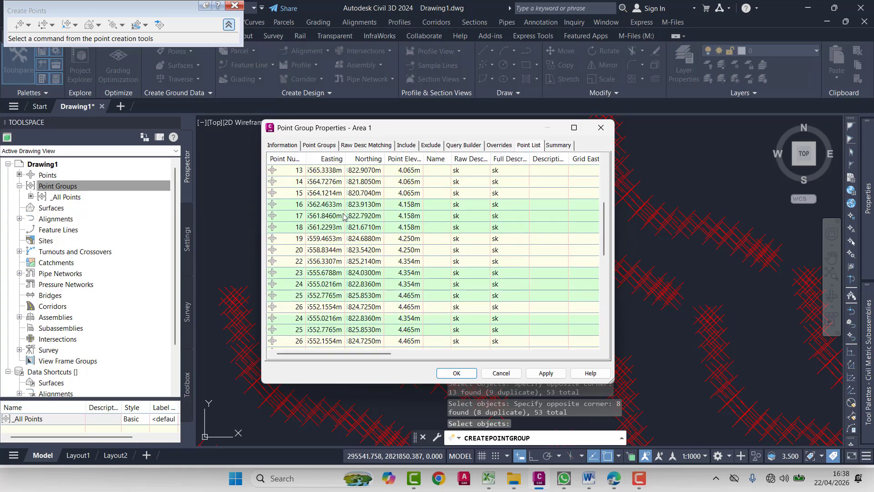
scroll(343, 220, "down", 8)
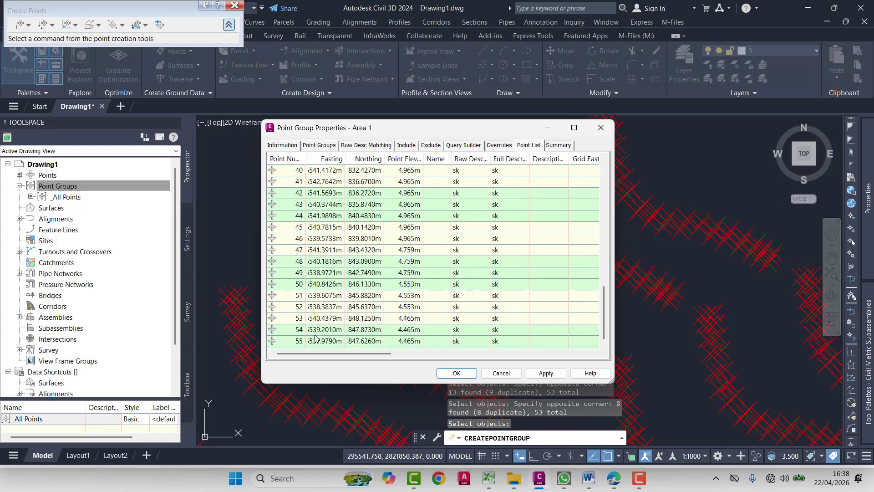
scroll(315, 337, "up", 9)
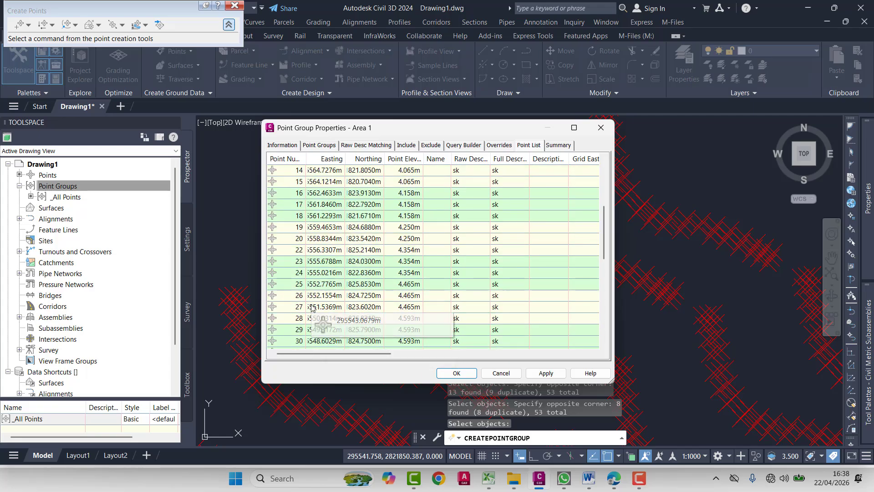
scroll(312, 308, "up", 5)
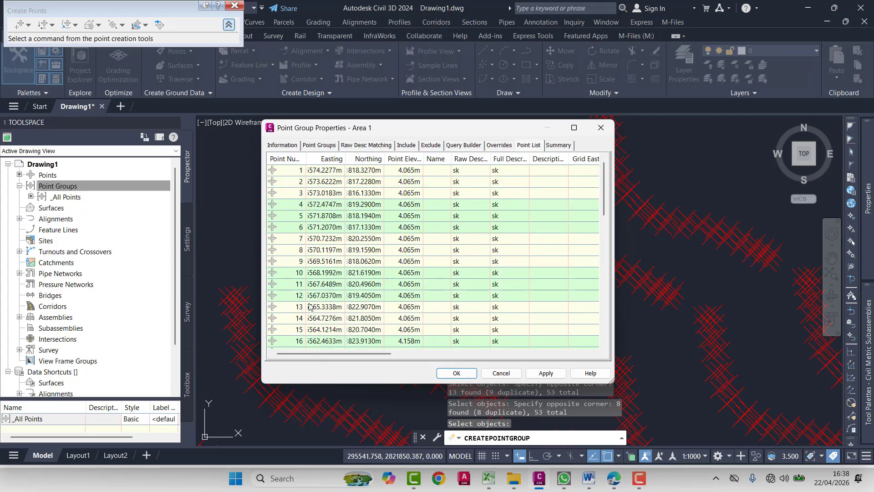
left_click(546, 373)
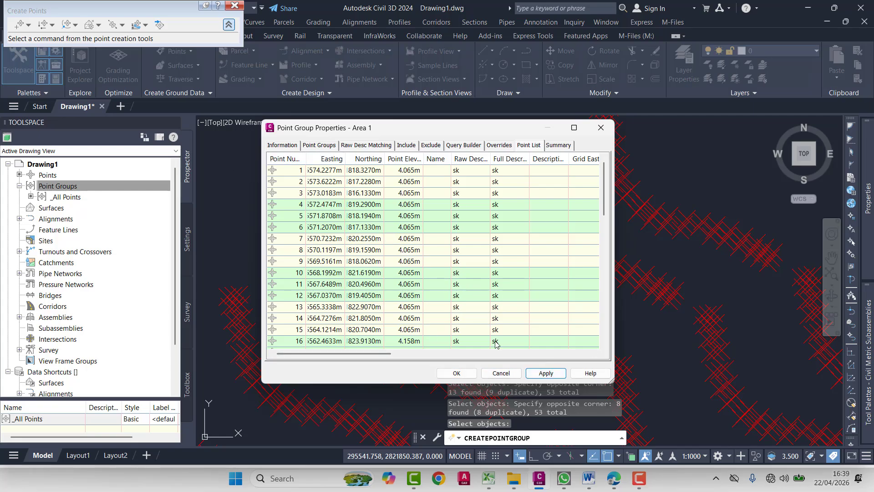
left_click(458, 374)
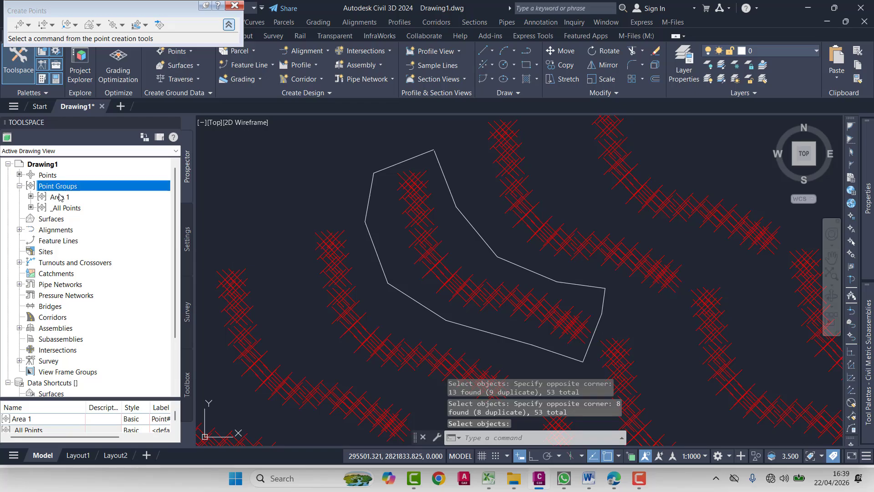
mouse_move(59, 197)
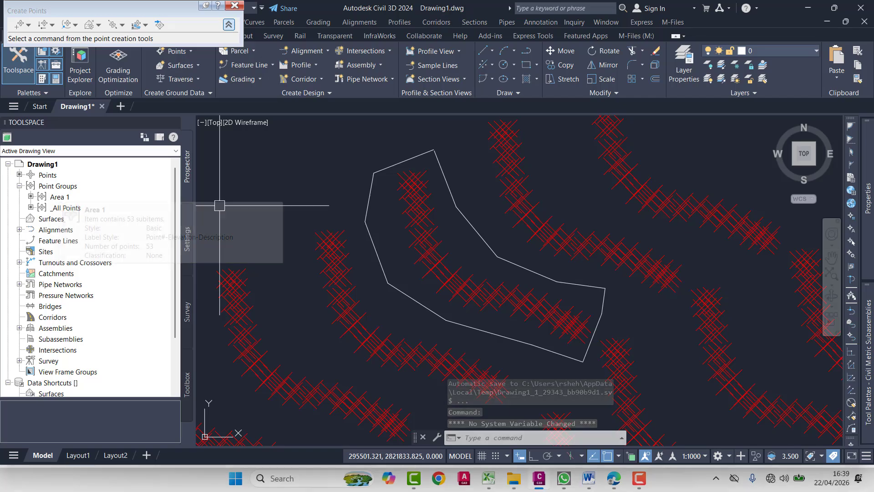
right_click(52, 197)
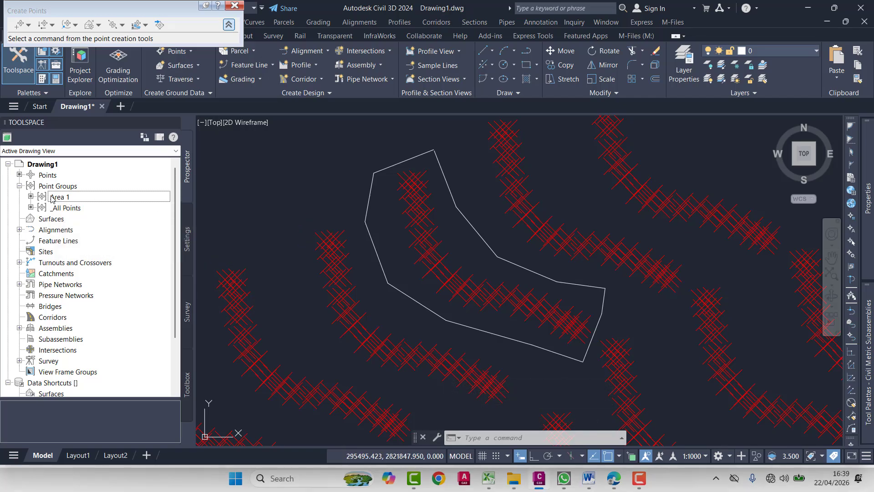
left_click(93, 245)
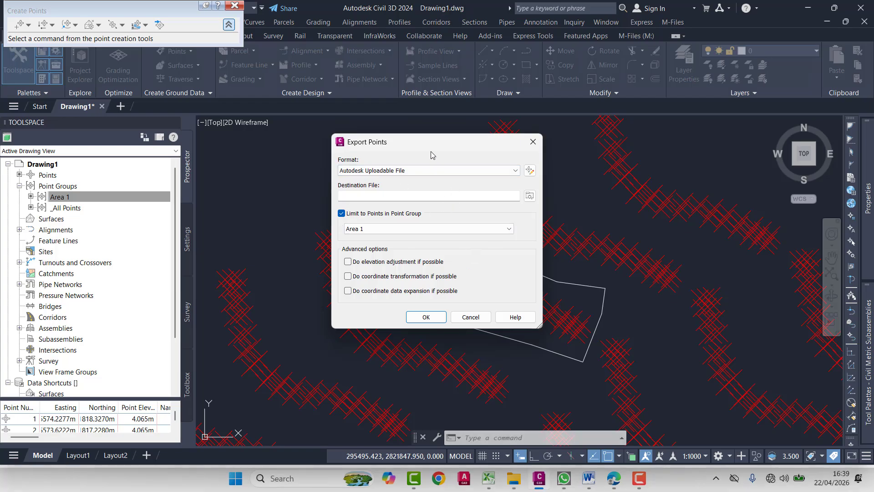
left_click(533, 142)
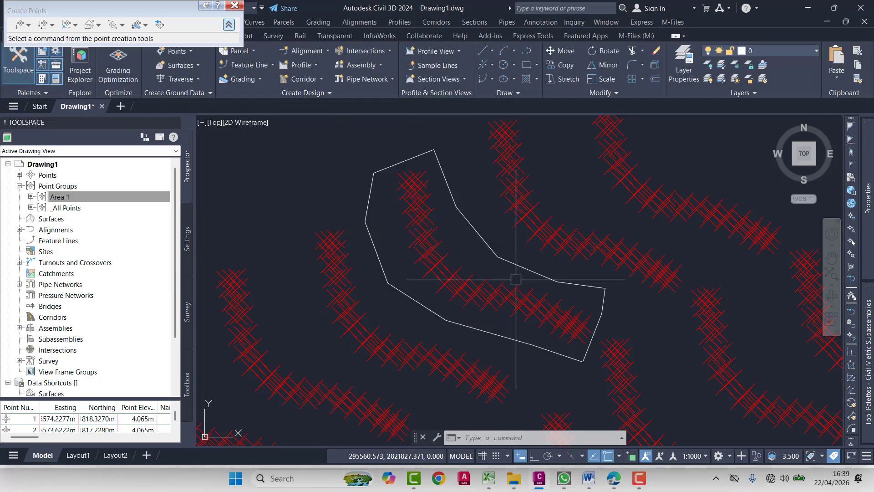
left_click(488, 298)
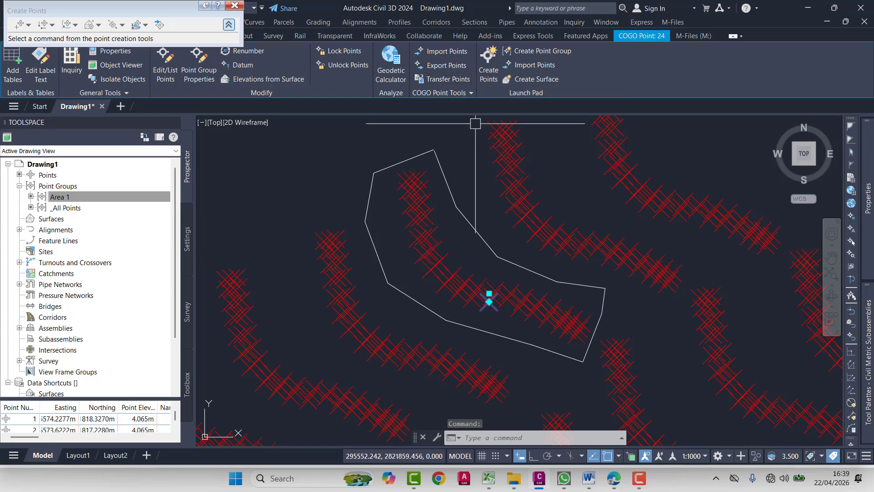
key("Escape")
key("Escape")
key("Escape")
type("EXPO")
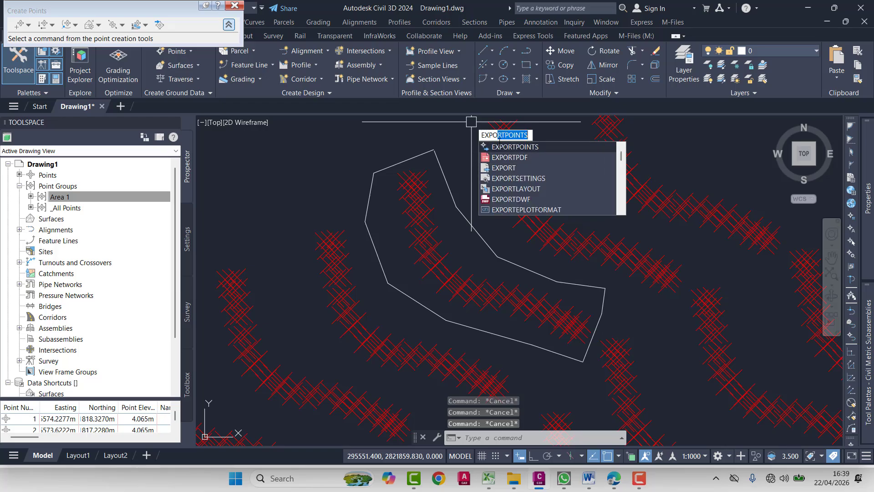
key("Escape")
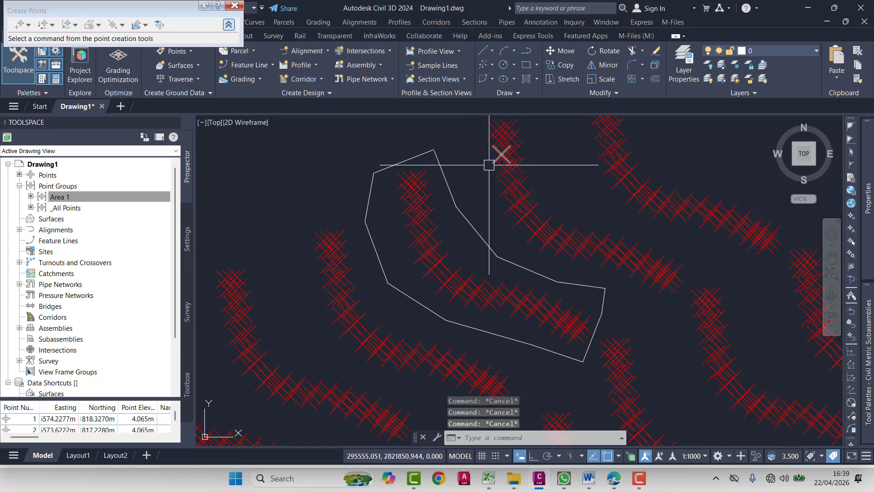
- Export points from a selected COGO point inside the polyline to a CSV file named Area 1 by clicking in the Points folder
left_click(413, 179)
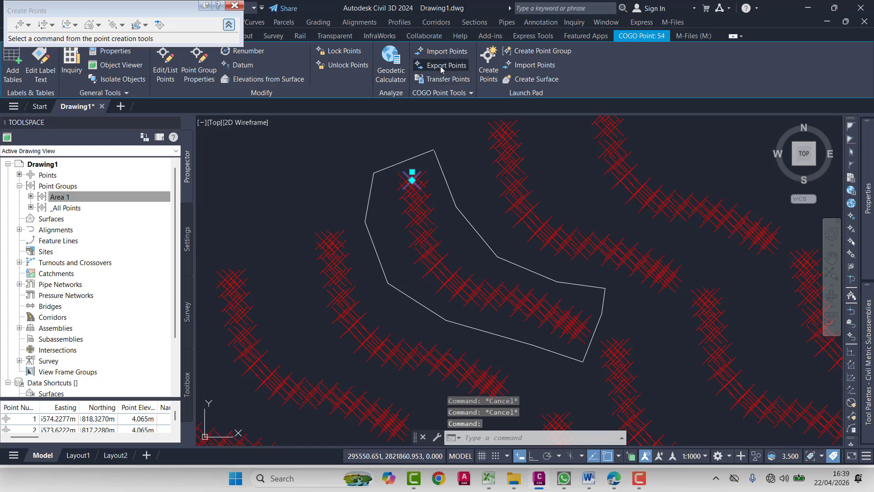
left_click(444, 65)
left_click(533, 195)
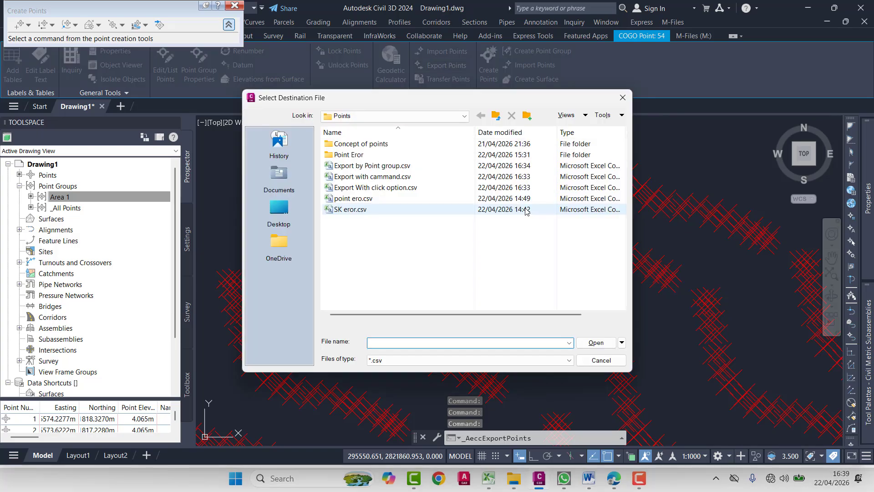
type("Area")
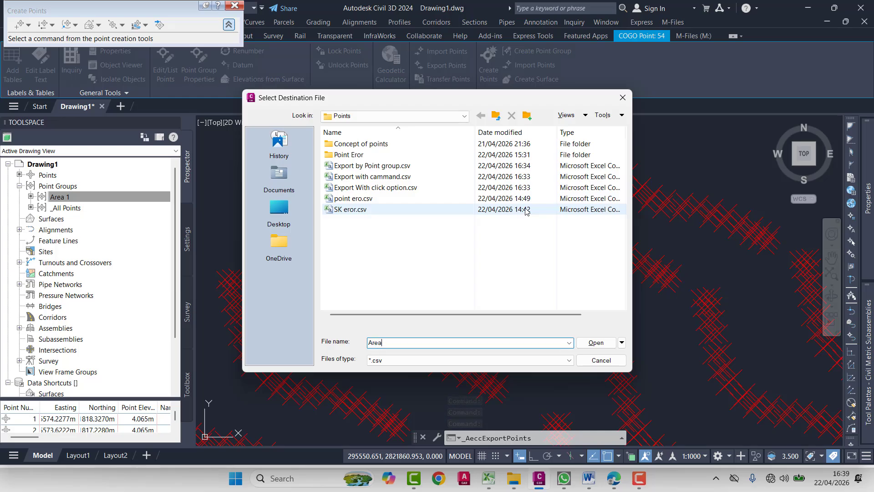
type(" 1 by c")
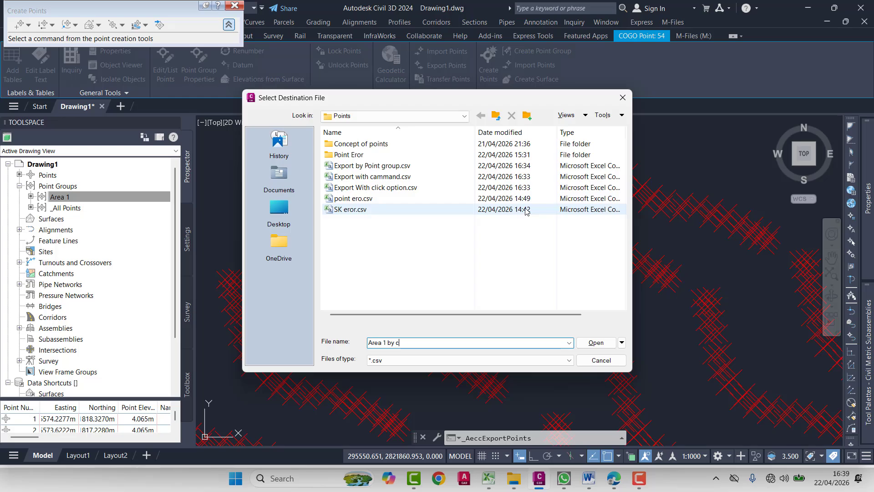
type("licking")
key("Return")
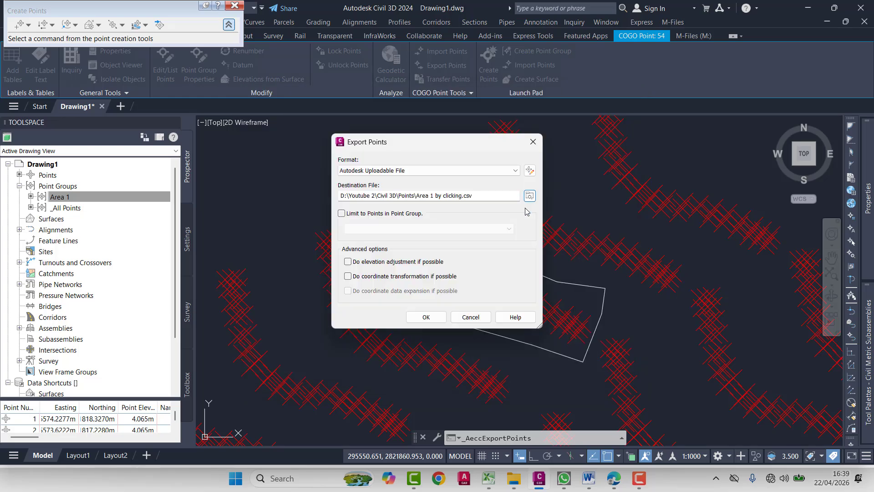
left_click(426, 319)
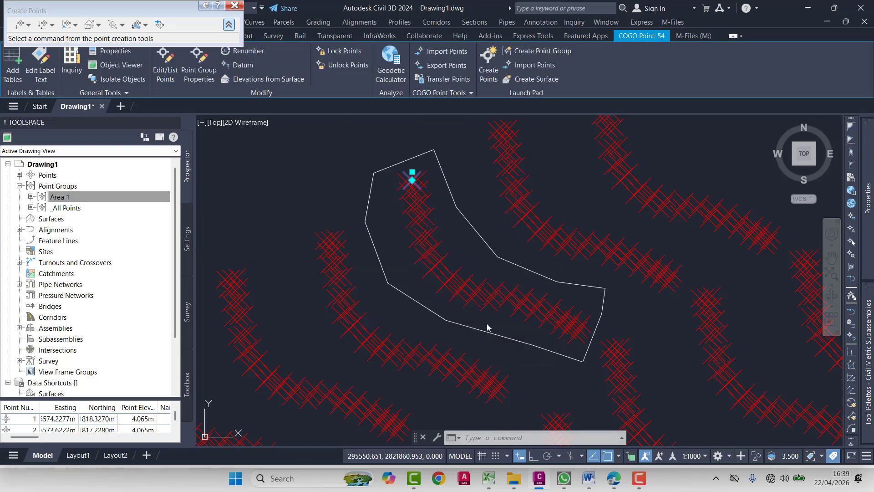
key("Escape")
key("Escape")
key("Escape")
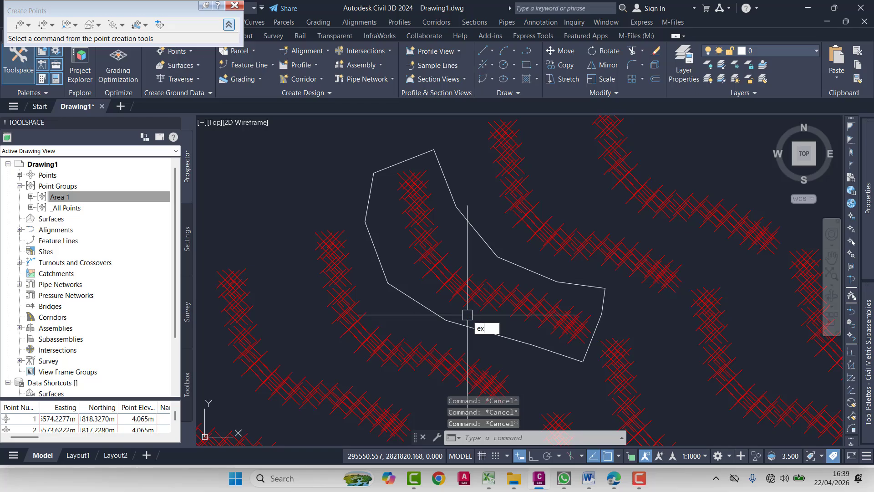
- Export the drawing's points with the EXPORTPOINTS command to a CSV file named Area 1 Cammand in the Points folder
type("cel")
key("Escape")
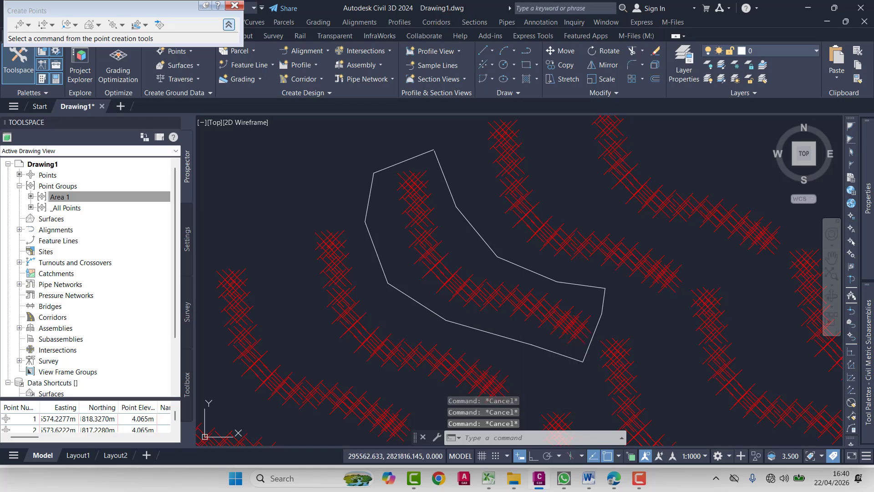
type("exportpoints")
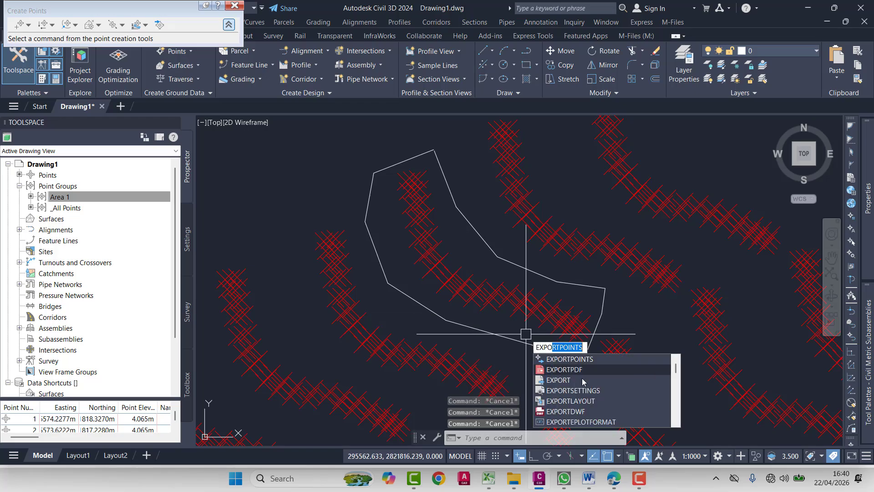
key("Return")
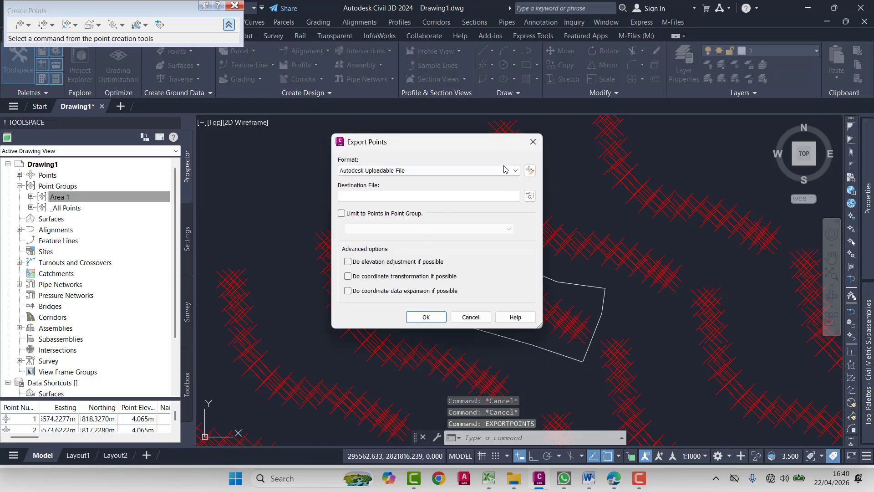
left_click(530, 196)
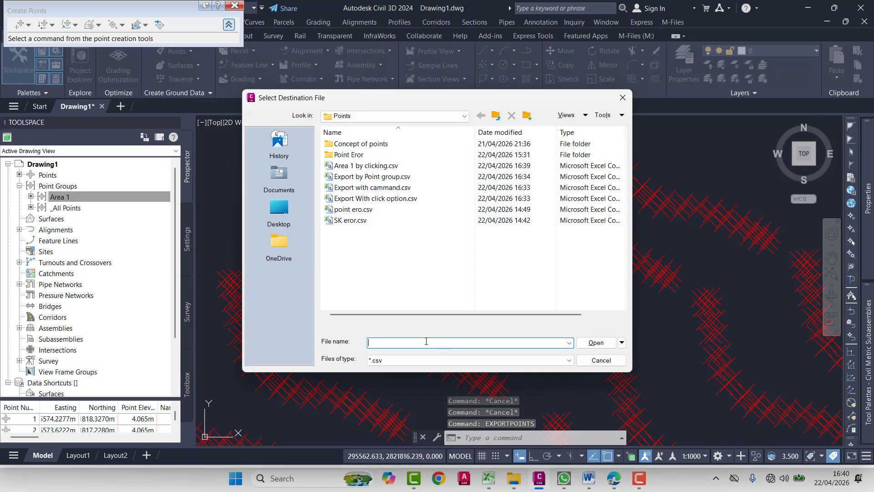
type("Area 1 ")
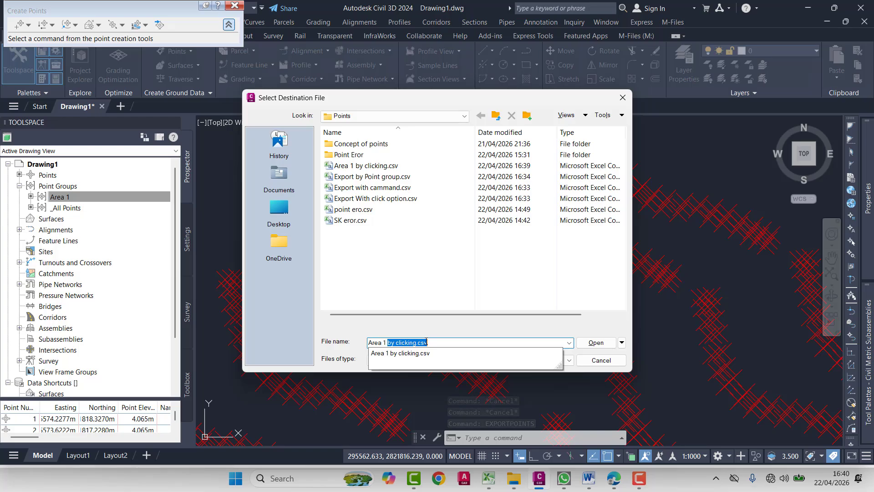
type("E")
key("BackSpace")
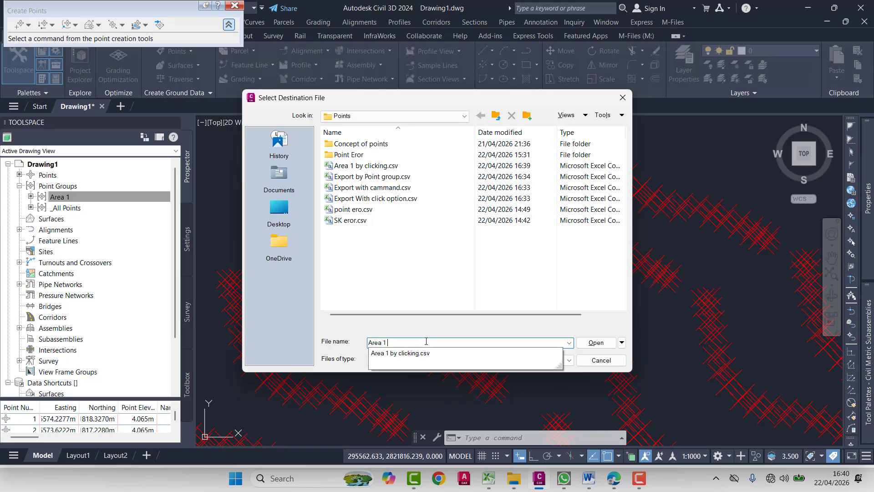
type("Cammand")
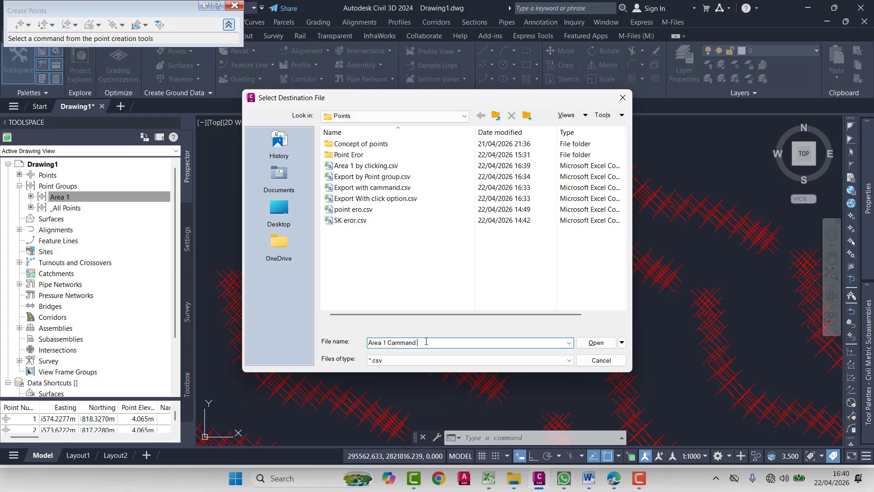
key("Return")
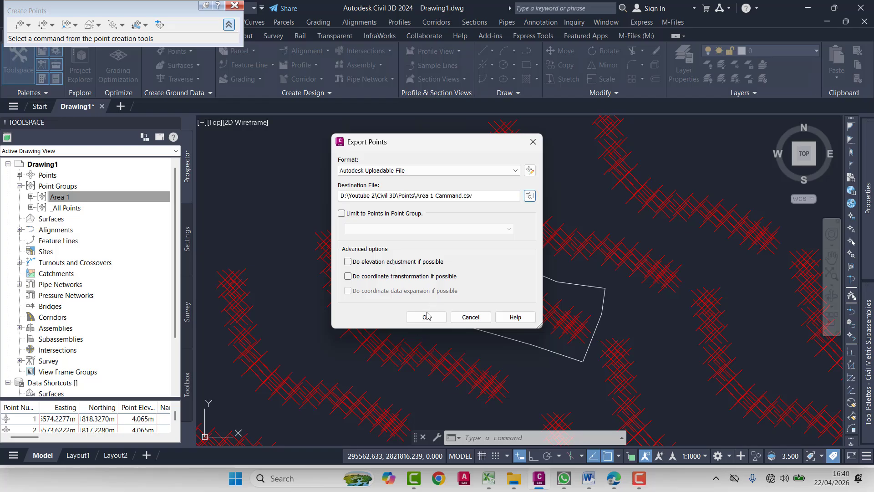
left_click(426, 316)
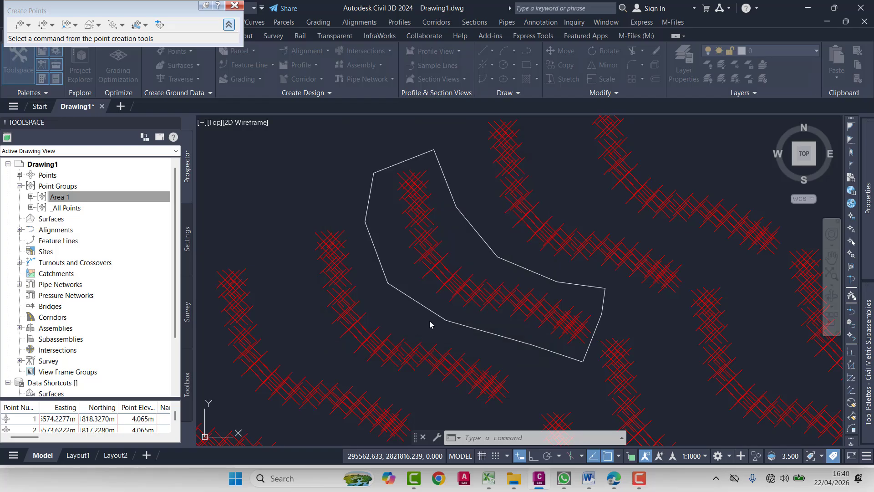
- Export only the Area 1 point group's points to a CSV file named Area 1 Group in the Points folder
right_click(57, 199)
left_click(95, 243)
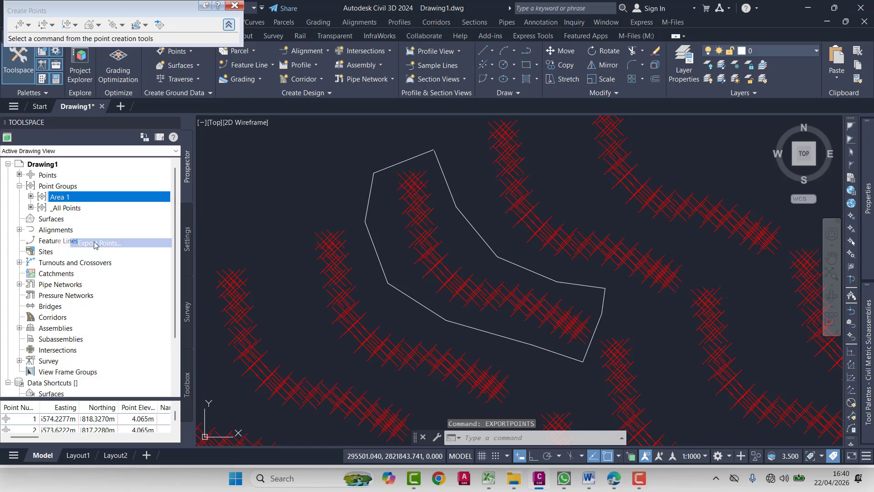
left_click(530, 196)
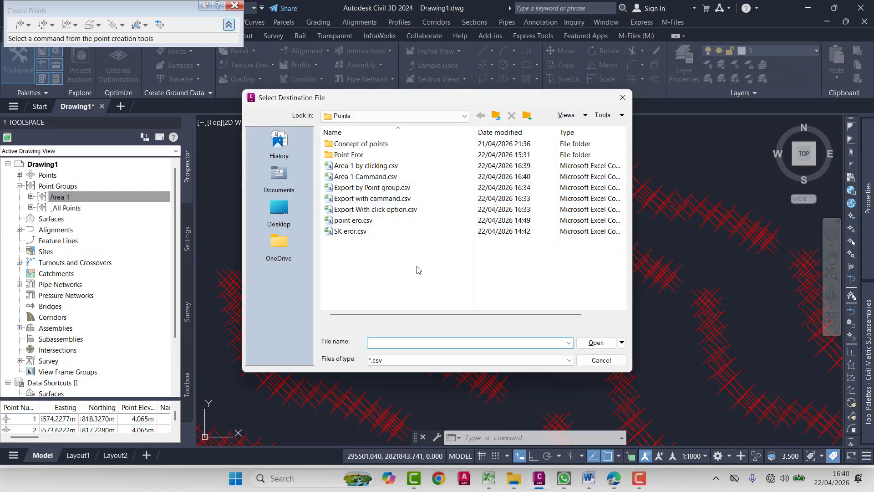
type("Are")
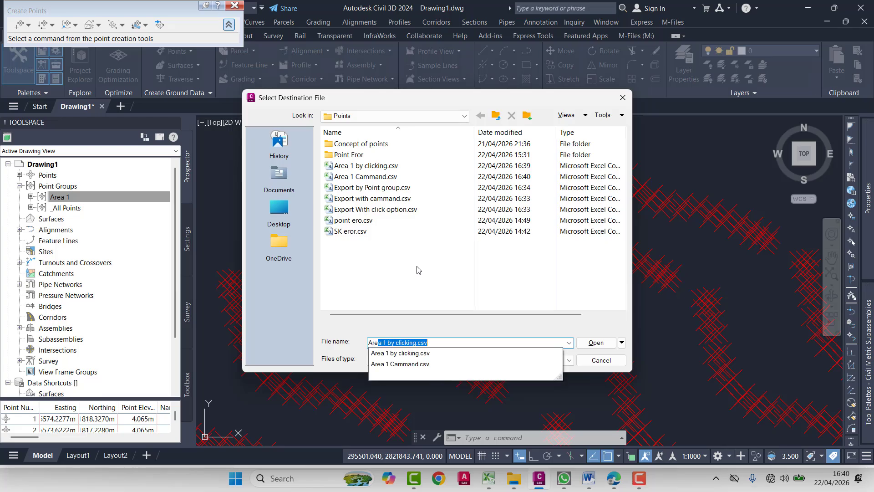
type("a1")
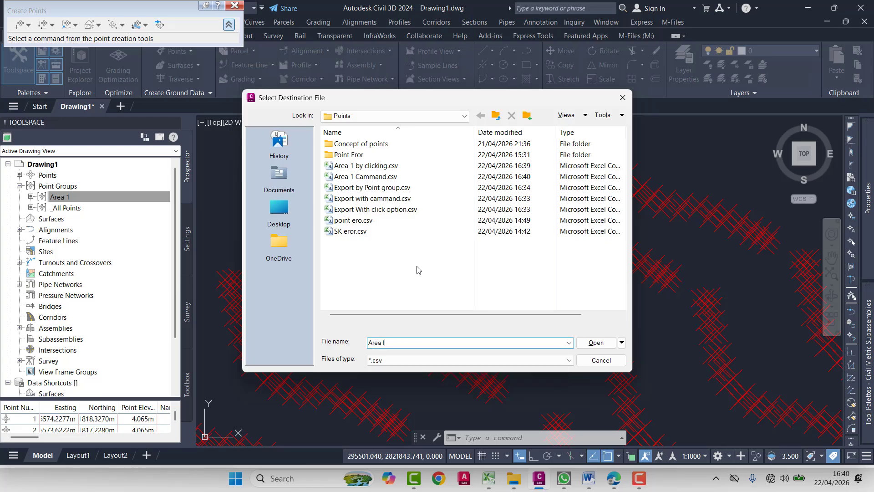
key("BackSpace")
type("1 Group")
key("Return")
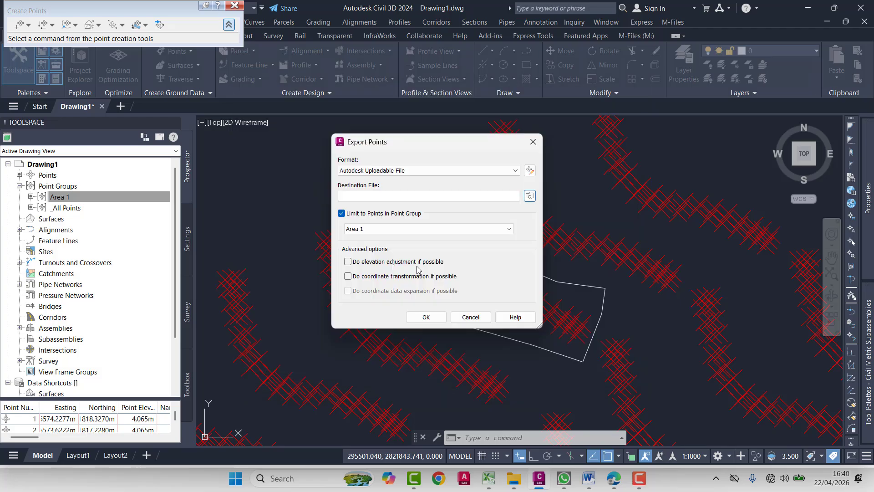
left_click(427, 317)
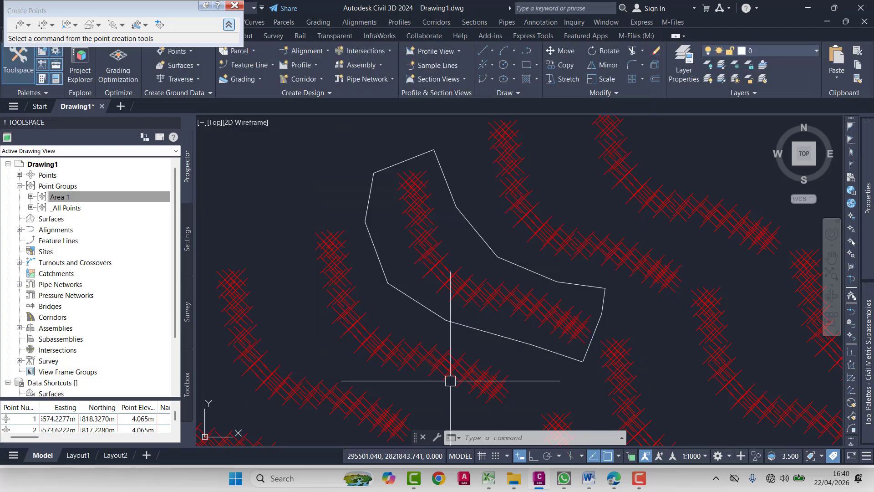
- Open Area 1 by clicking.csv from the Points folder in Excel and check its point rows through to the last one
mouse_move(513, 478)
left_click(488, 431)
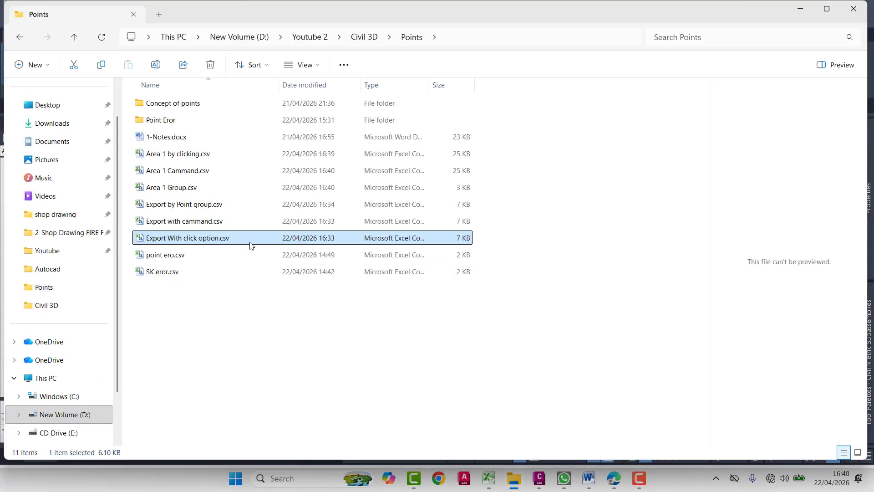
double_click(183, 158)
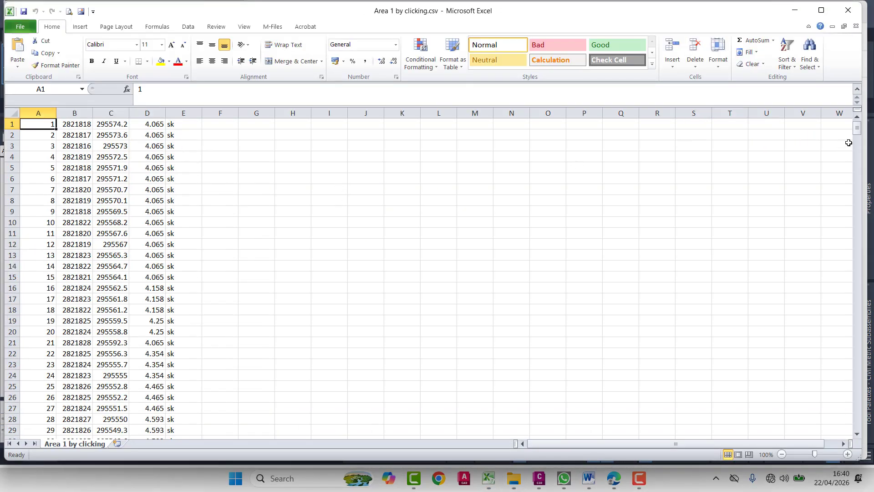
left_click_drag(857, 128, 857, 396)
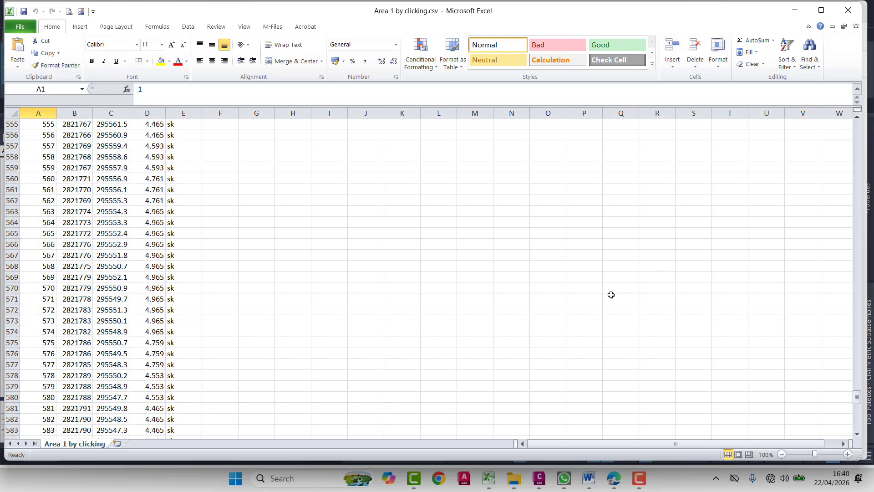
scroll(422, 231, "down", 20)
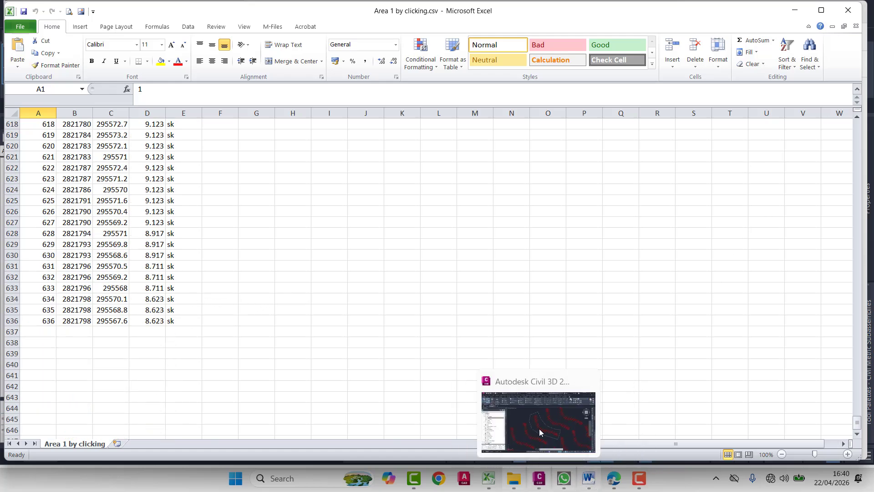
- Switch to Civil 3D, select all COGO points similar to one outside the polyline, and use Move to check how many are selected
left_click(584, 394)
key("Escape")
left_click(325, 264)
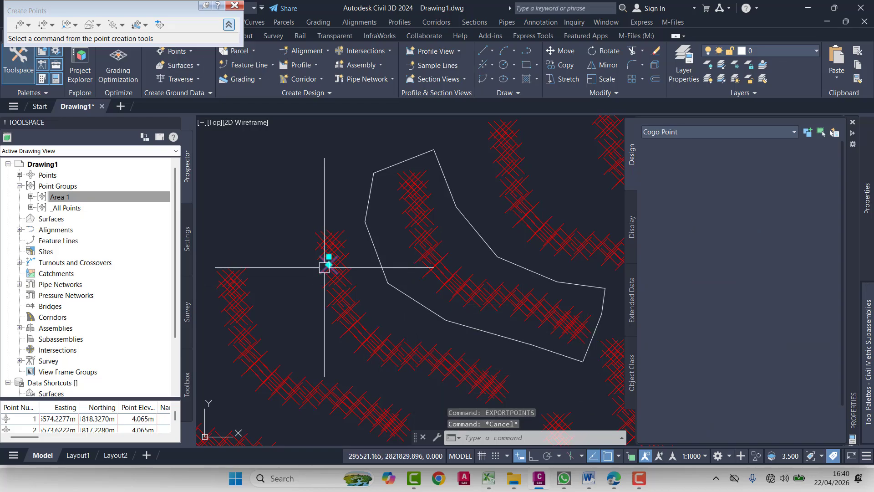
right_click(364, 370)
left_click(400, 387)
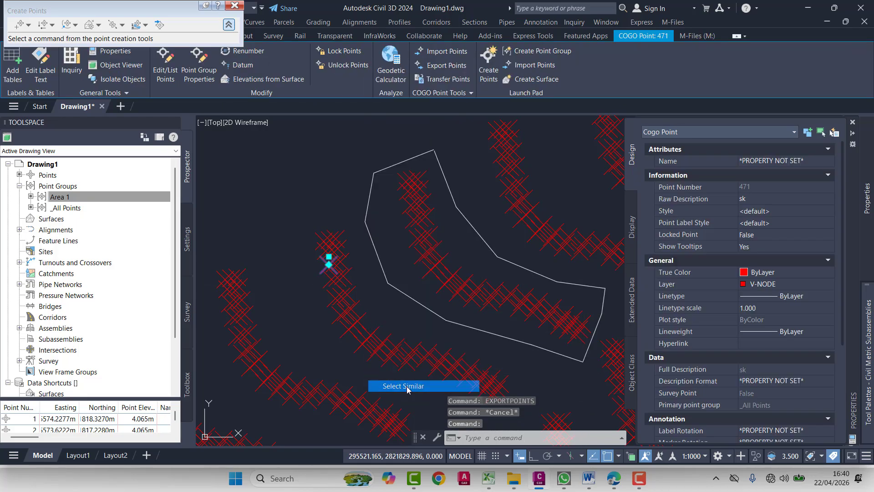
type("m")
key("Return")
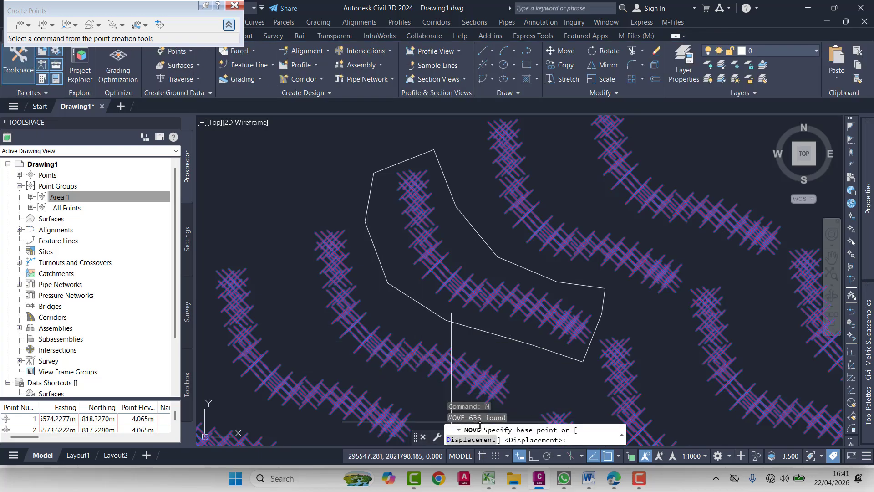
key("Escape")
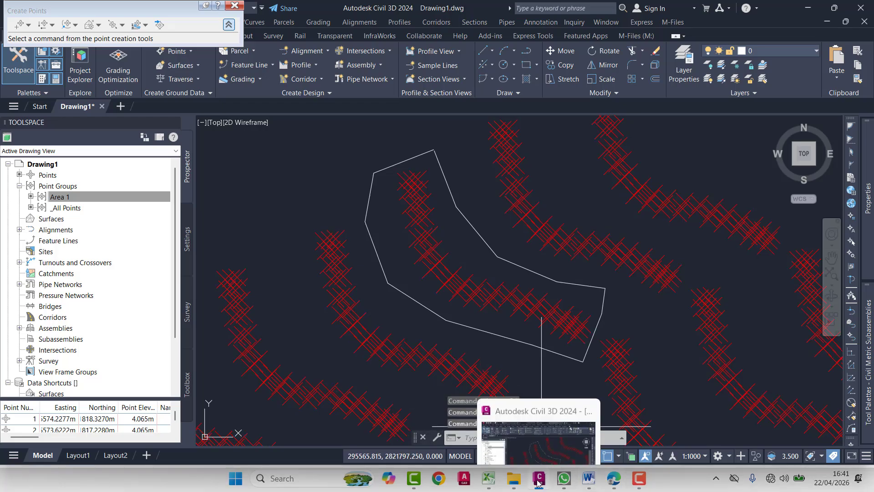
- Open Area 1 Cammand.csv from the Points folder, look through its point rows, and close the reviewed workbooks
mouse_move(514, 487)
left_click(499, 426)
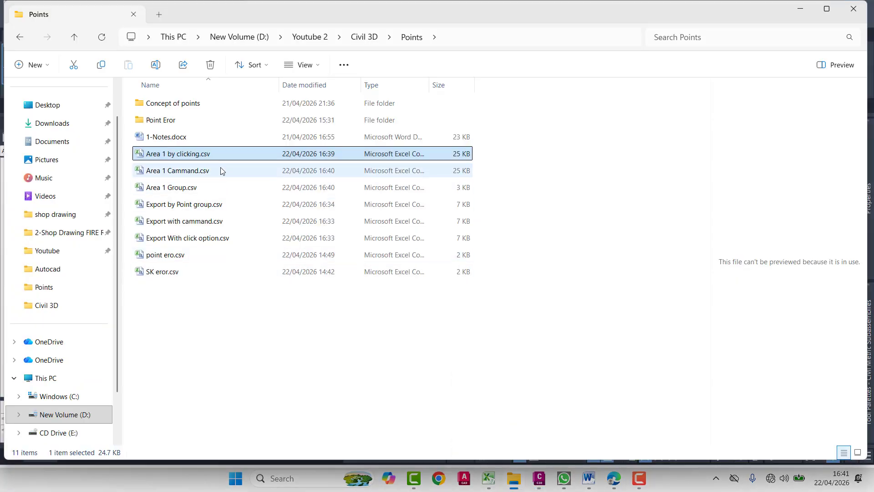
double_click(194, 171)
scroll(95, 306, "down", 16)
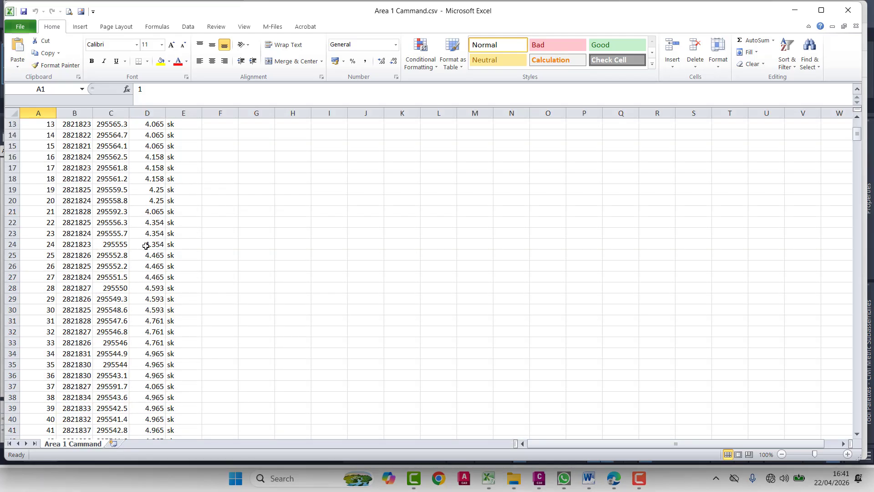
scroll(95, 306, "down", 20)
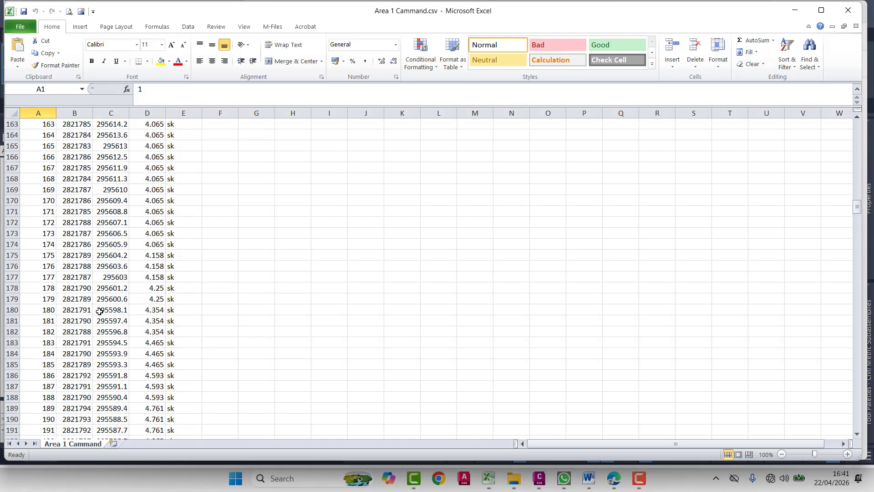
scroll(103, 310, "down", 4)
left_click(847, 11)
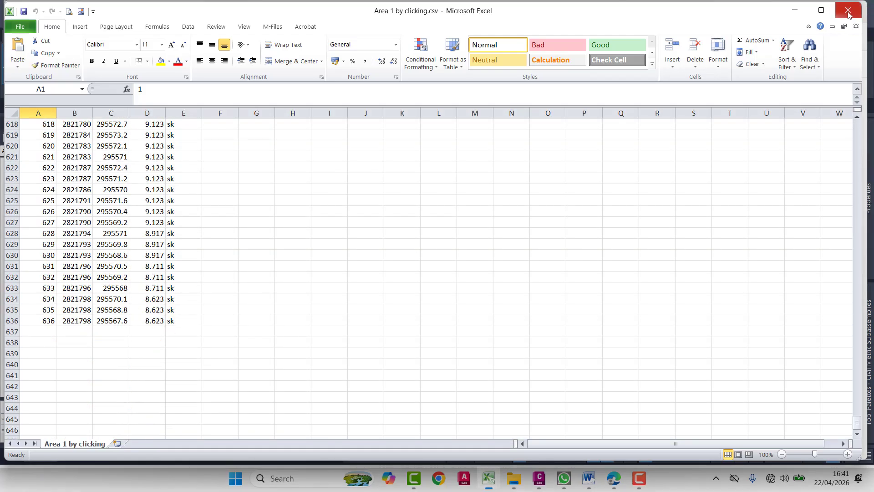
left_click(848, 11)
left_click(848, 11)
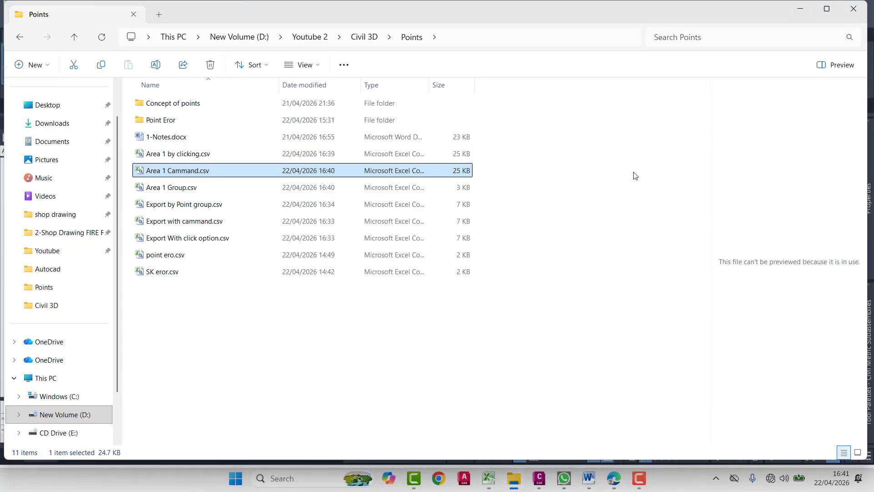
- Open Area 1 Group.csv from the Points folder, check its point rows down to the last one, and close it
double_click(432, 187)
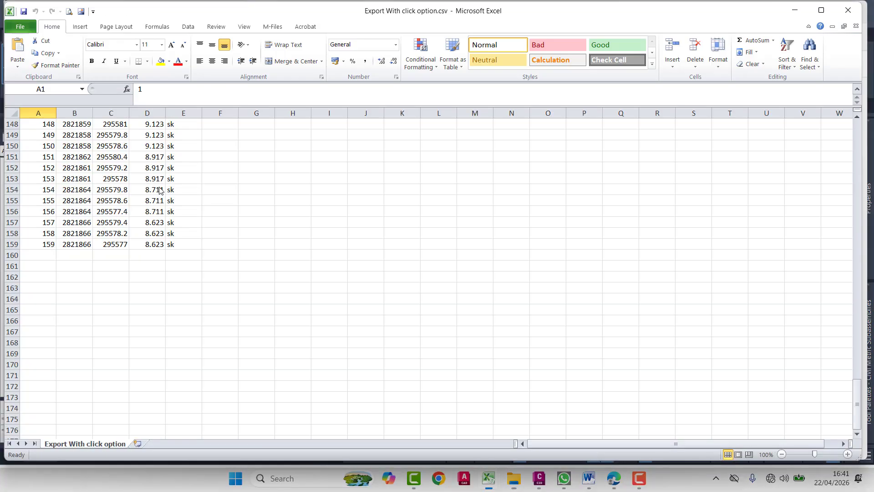
scroll(141, 244, "down", 15)
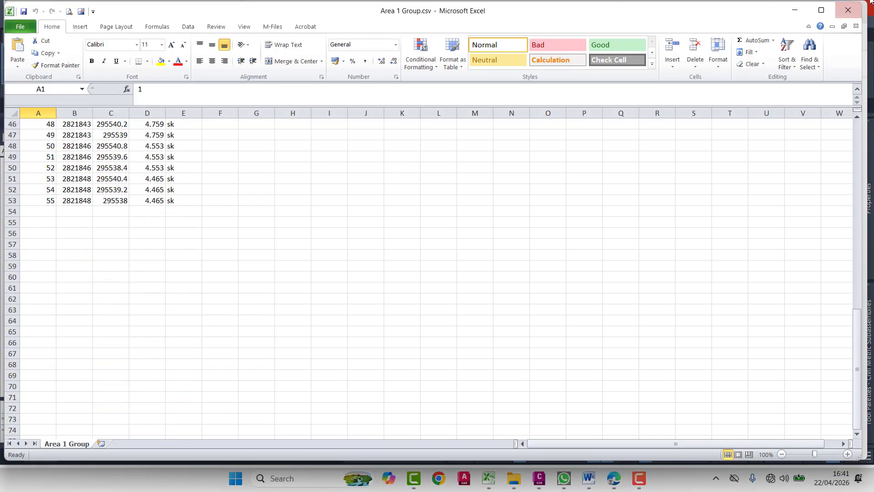
left_click(848, 11)
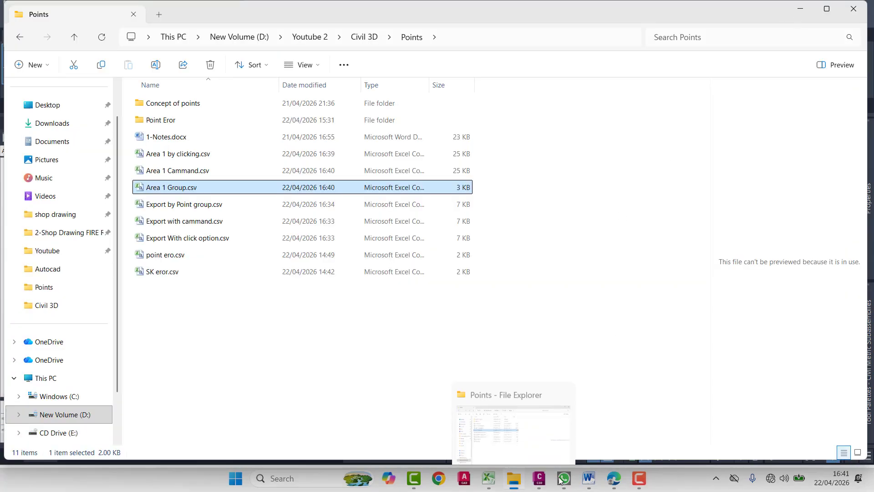
- Switch to Civil 3D, select all points of the Area 1 point group inside the polyline, and delete them
left_click(542, 420)
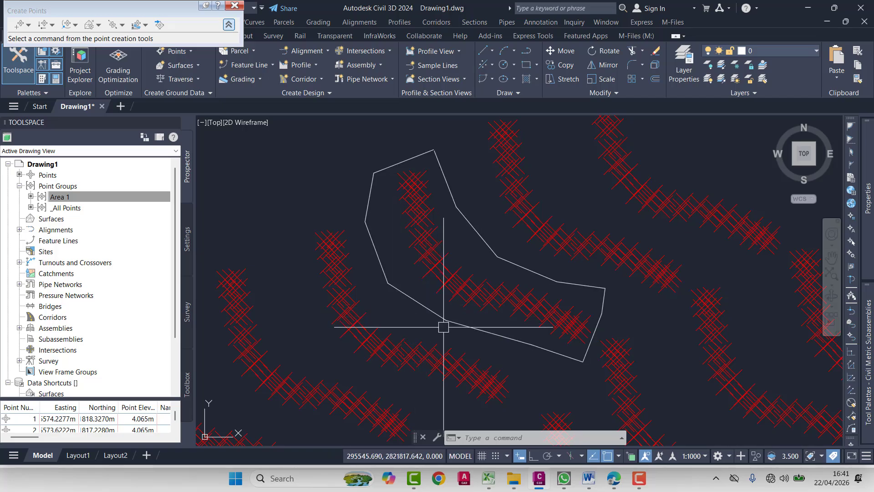
scroll(443, 327, "down", 5)
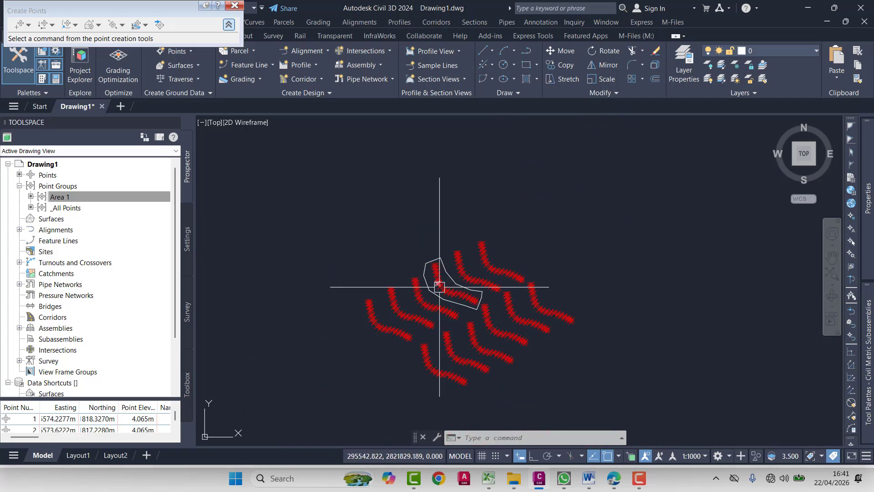
scroll(439, 287, "up", 5)
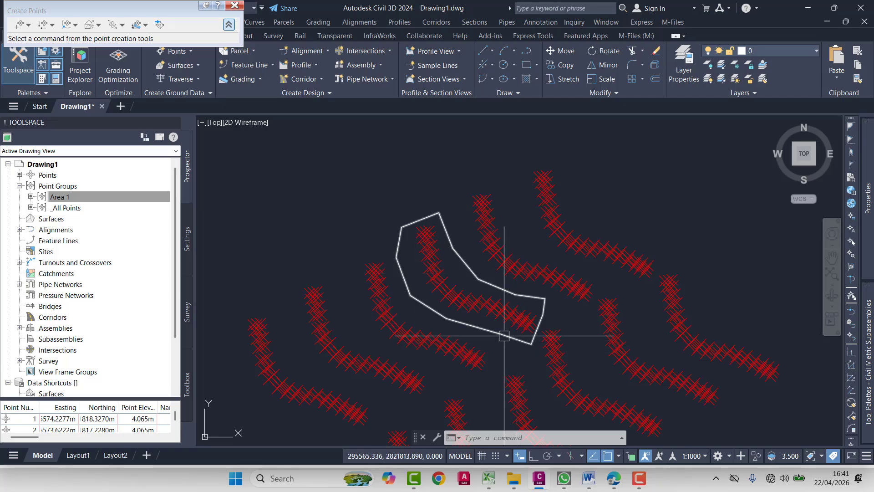
left_click(481, 303)
right_click(481, 302)
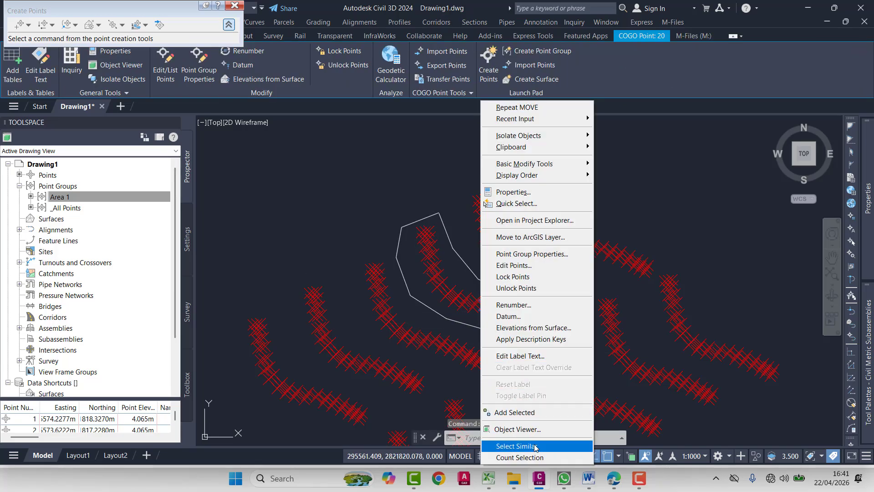
left_click(536, 446)
right_click(58, 197)
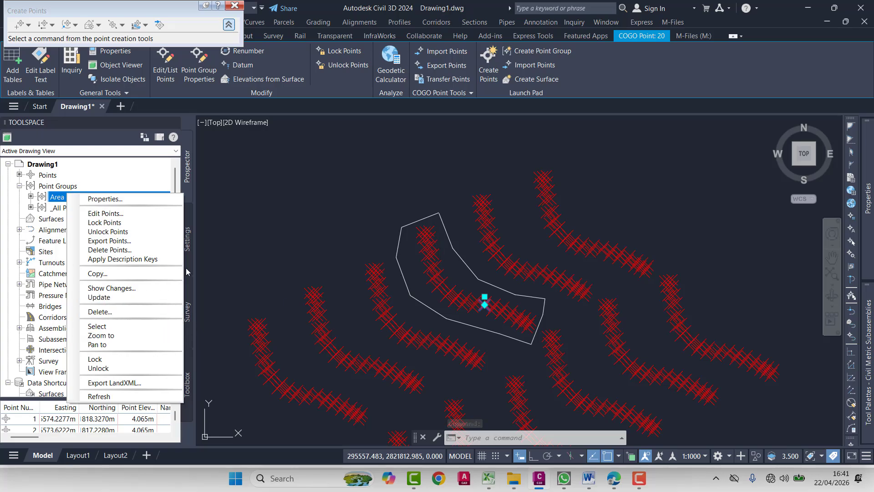
left_click(104, 326)
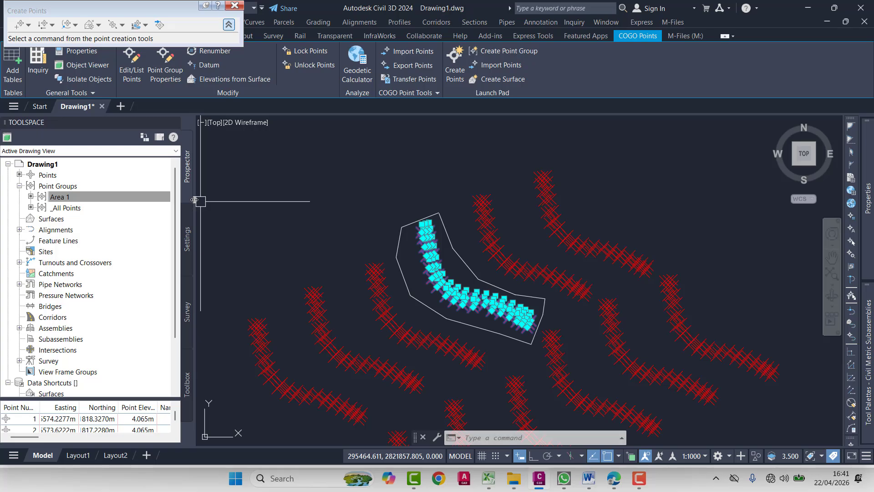
key("Delete")
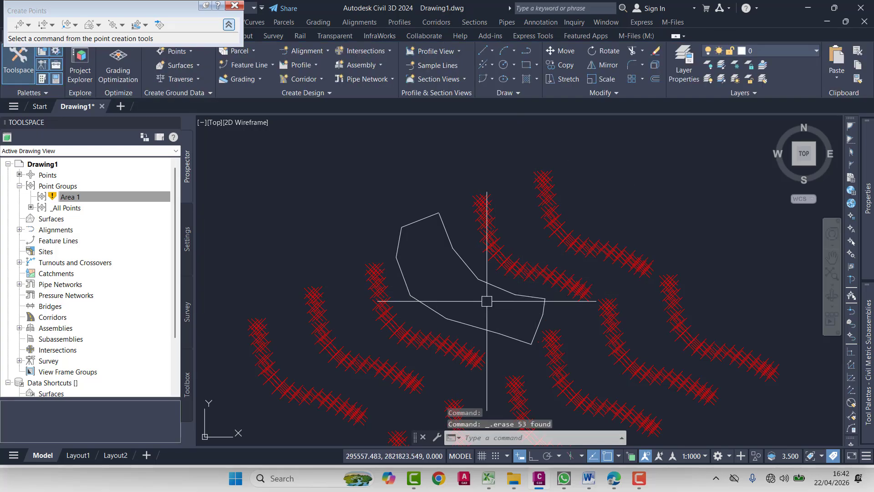
- Update the Area 1 point group and delete it from the drawing
right_click(68, 201)
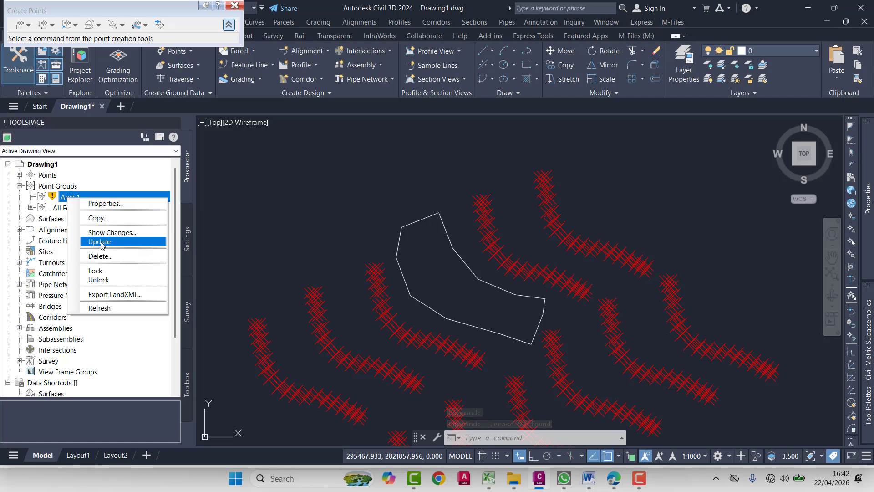
left_click(101, 242)
right_click(80, 199)
left_click(116, 258)
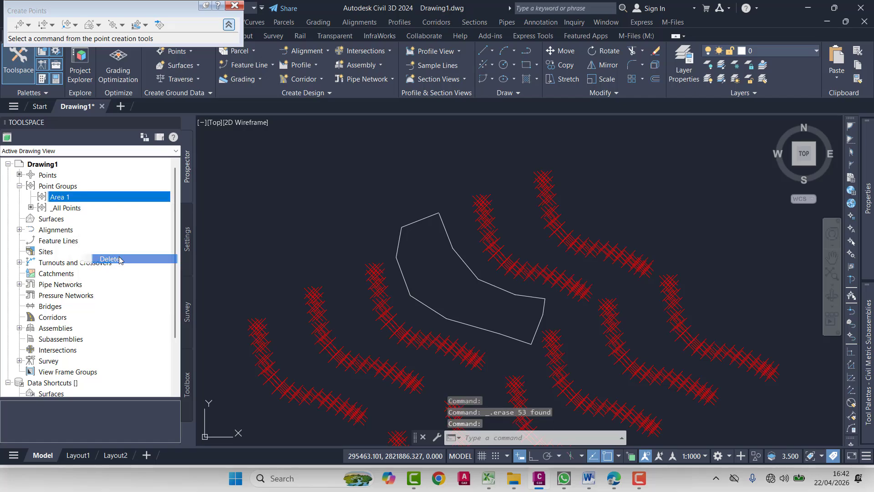
left_click(446, 264)
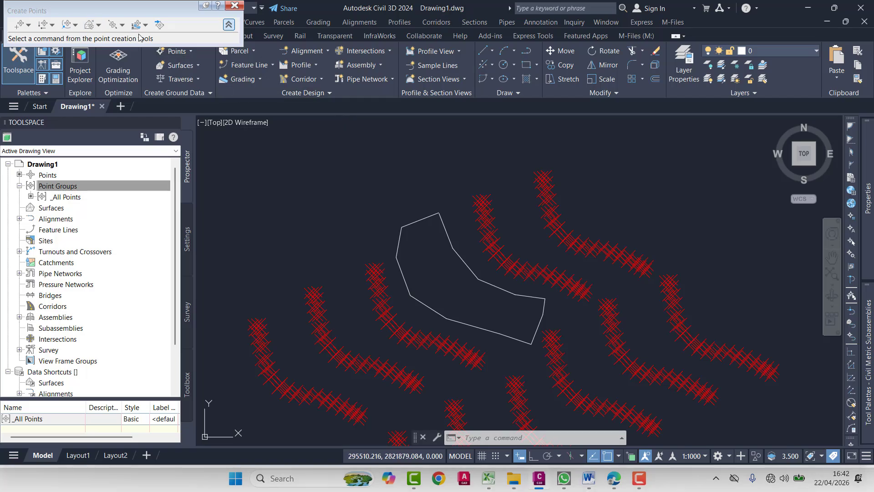
left_click(235, 6)
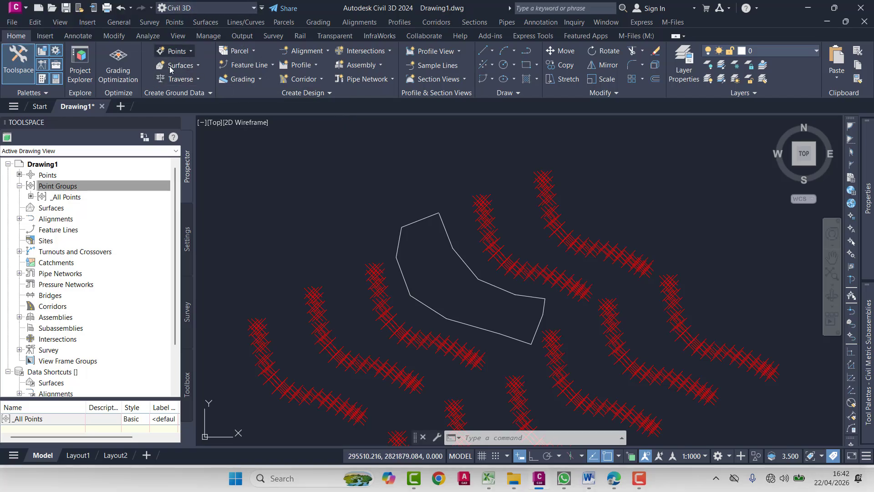
left_click(178, 51)
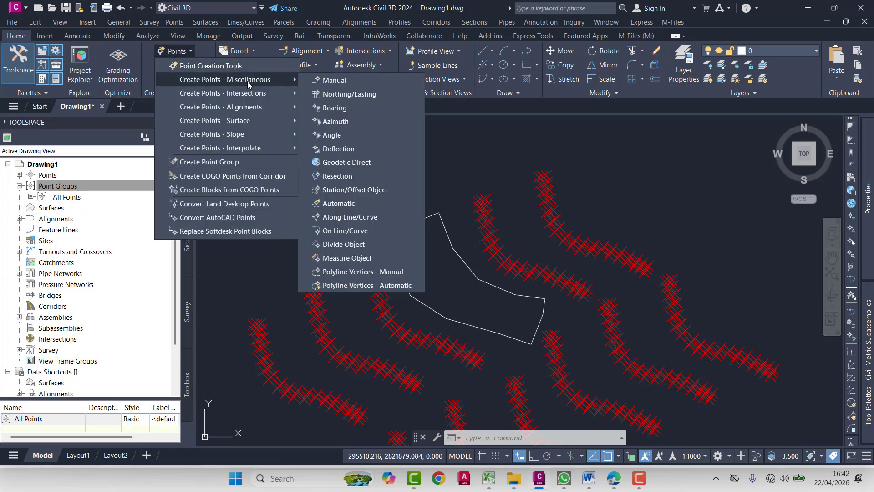
left_click(239, 289)
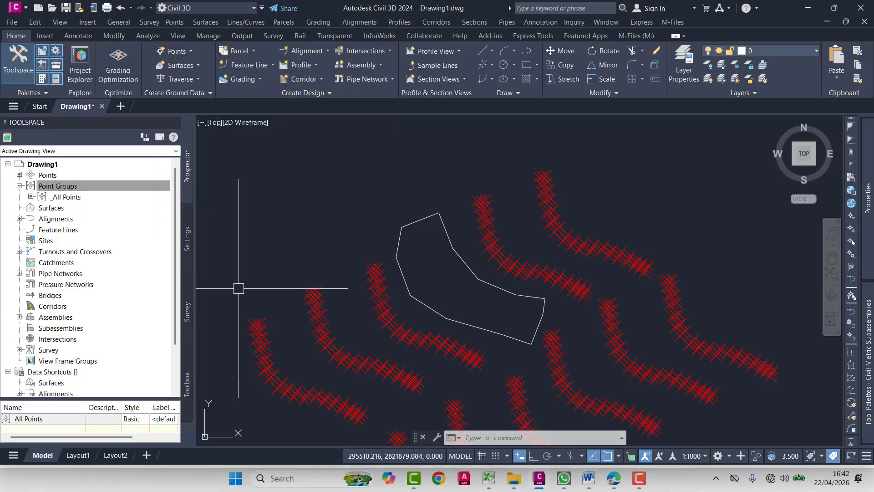
- Start Import Points from the point creation tools and try to add Area 1 Group.csv as the source file
right_click(49, 178)
left_click(86, 180)
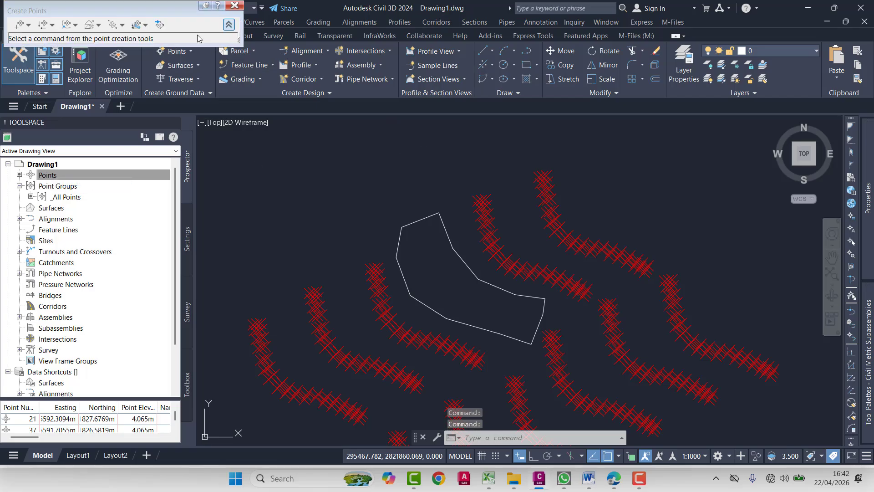
left_click(163, 26)
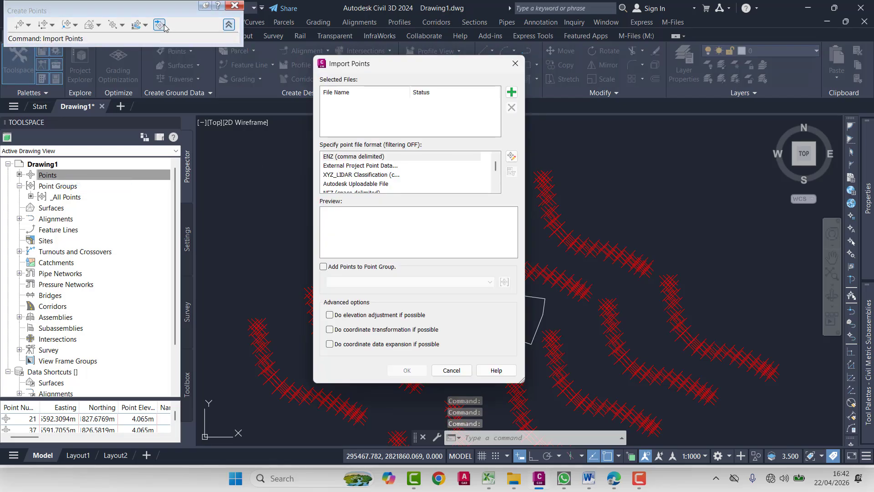
left_click(511, 92)
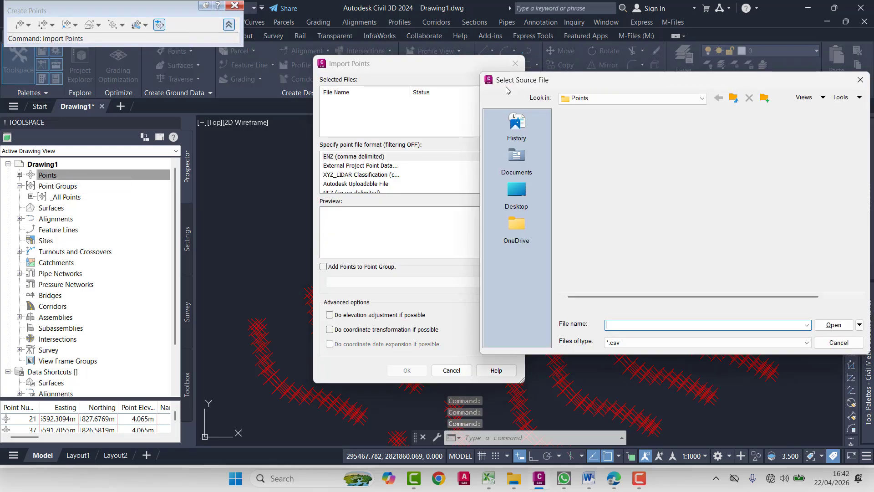
left_click(610, 170)
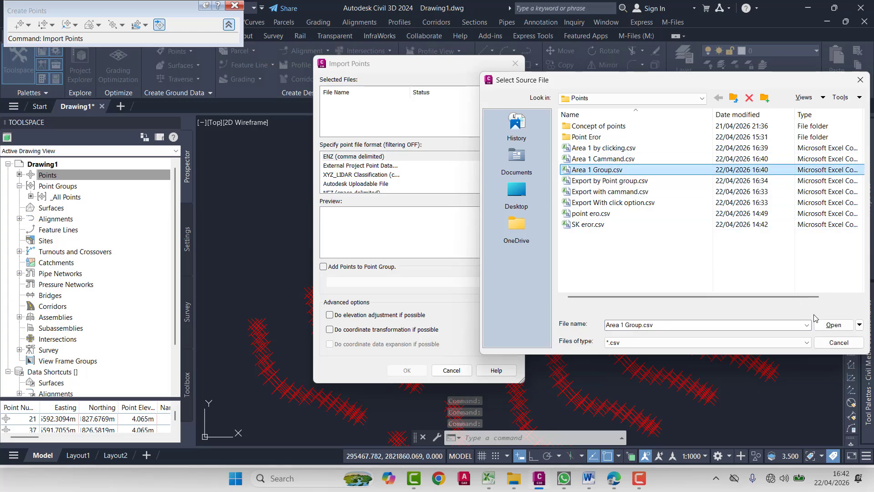
left_click(833, 325)
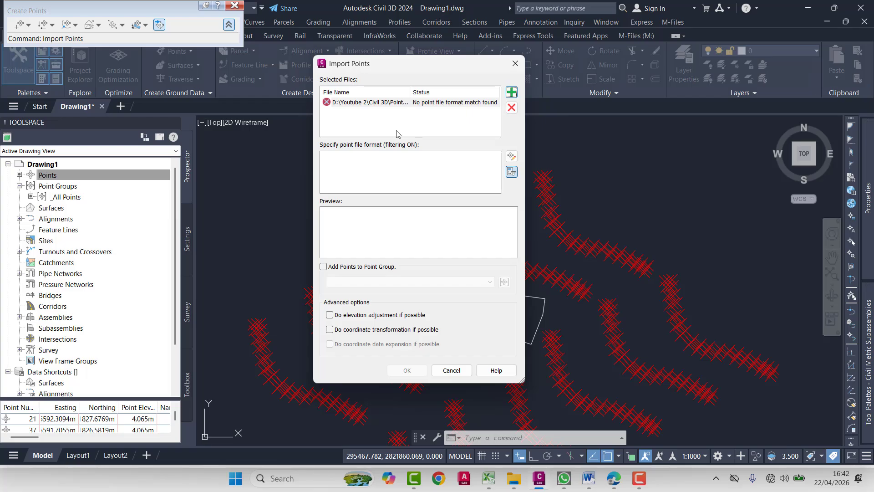
- Switch to Excel, close the Area 1 Group.csv workbook, and return to the point import in Civil 3D
mouse_move(487, 479)
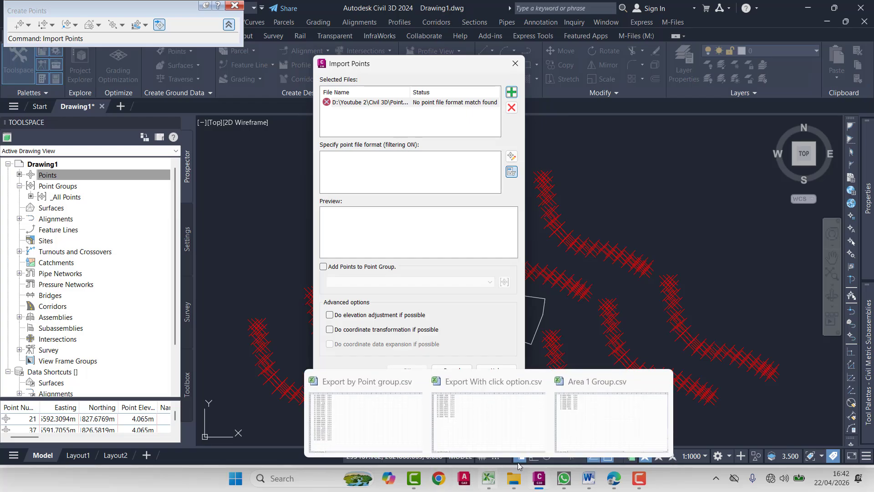
left_click(589, 412)
left_click(848, 10)
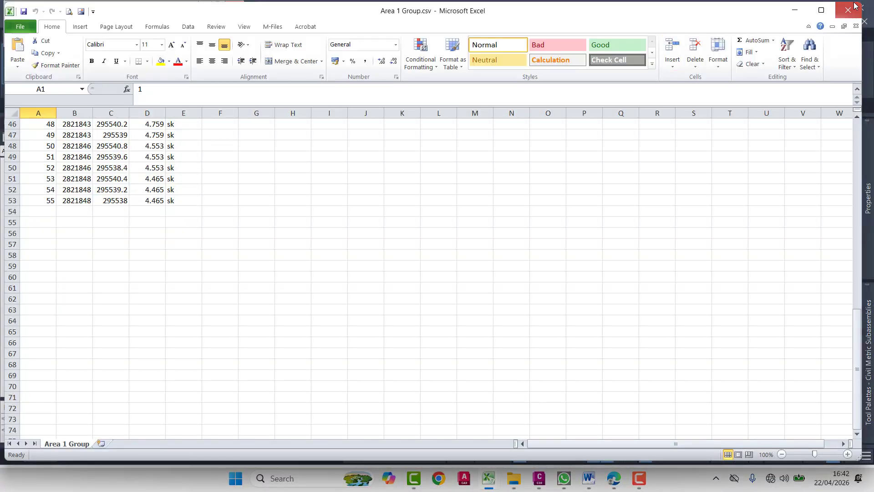
left_click(795, 10)
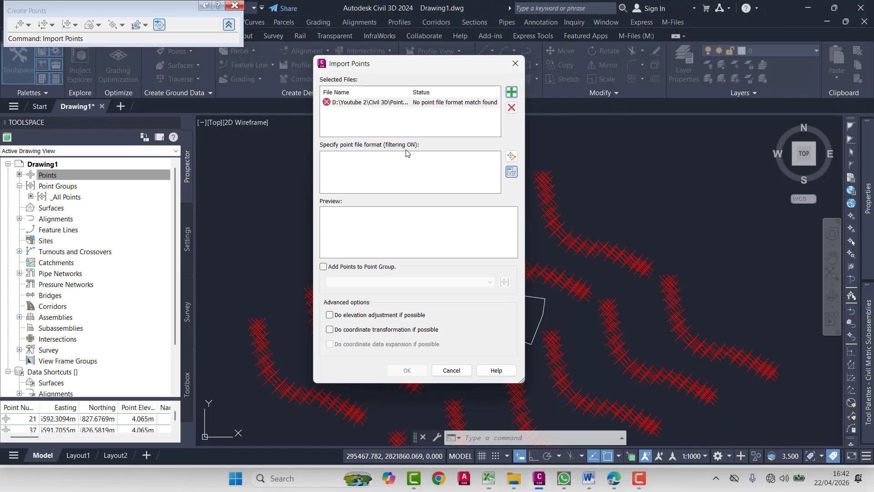
- Remove the rejected source file, add Area 1 Group.csv again, and import its points in PNEZD (comma delimited) format
left_click(512, 107)
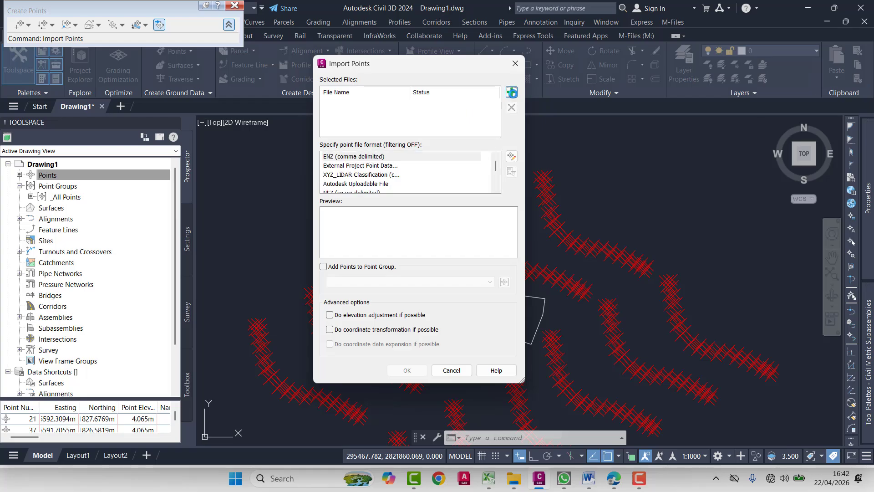
left_click(511, 92)
left_click(594, 171)
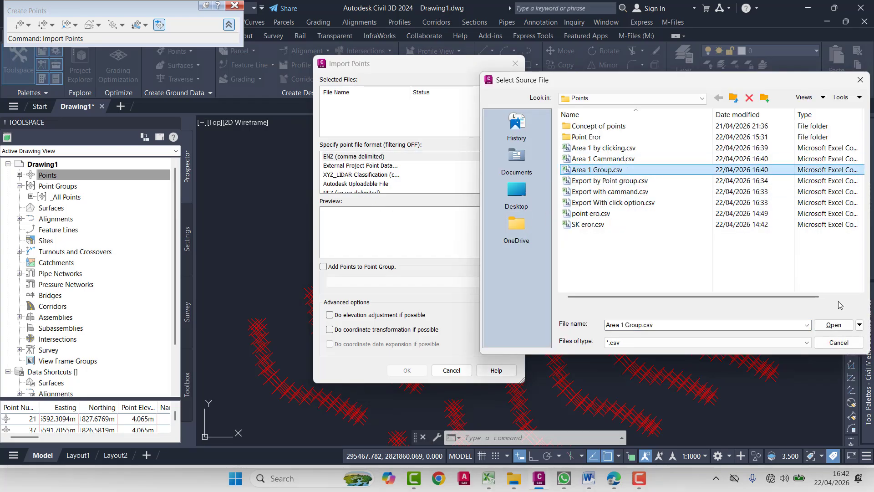
left_click(834, 325)
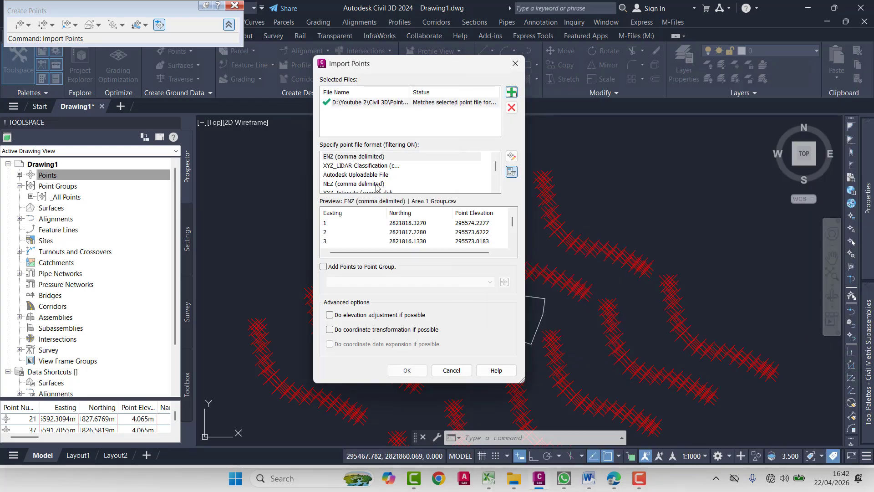
scroll(377, 189, "down", 2)
left_click(373, 184)
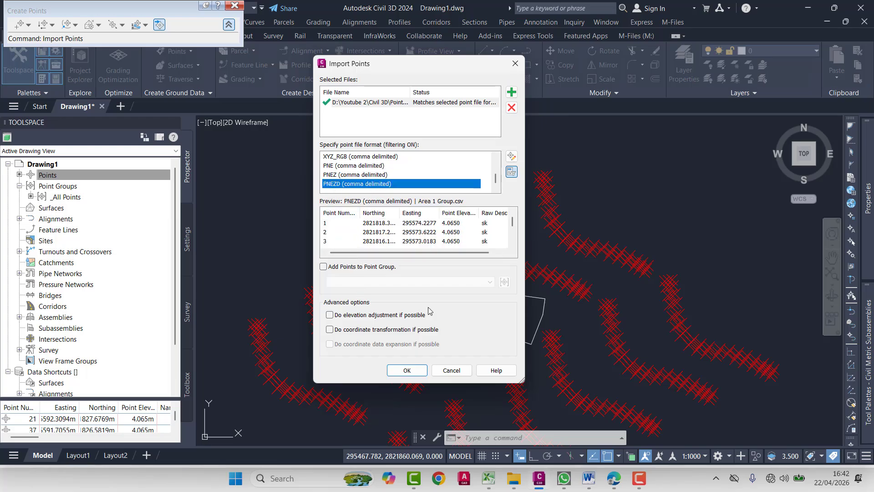
left_click(414, 370)
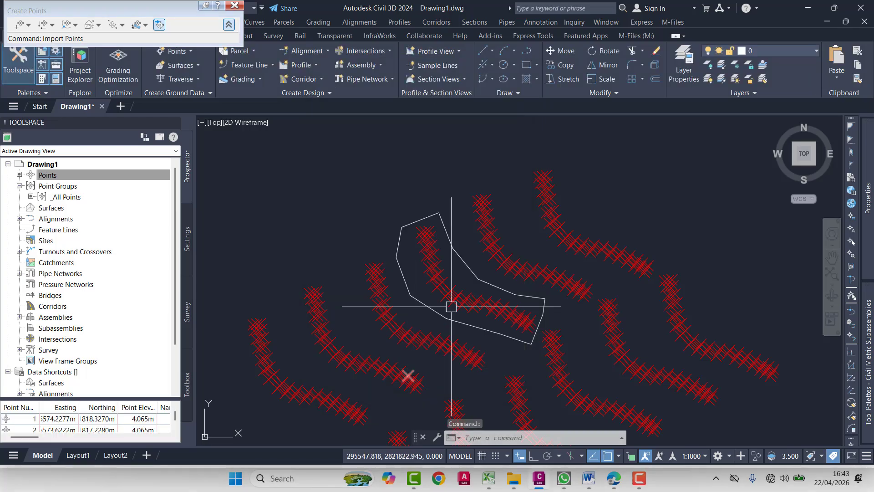
- Check the number of points in the _All Points group and undo the point import
left_click(30, 173)
mouse_move(77, 202)
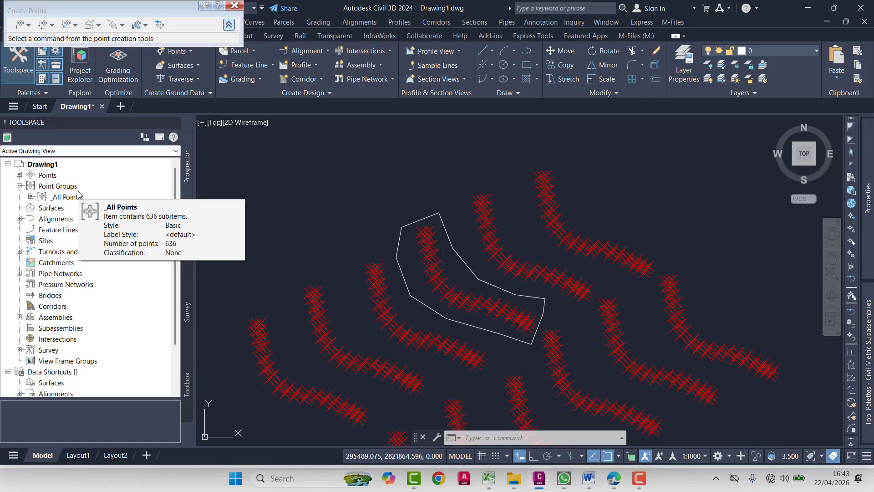
key("ctrl+z")
key("Escape")
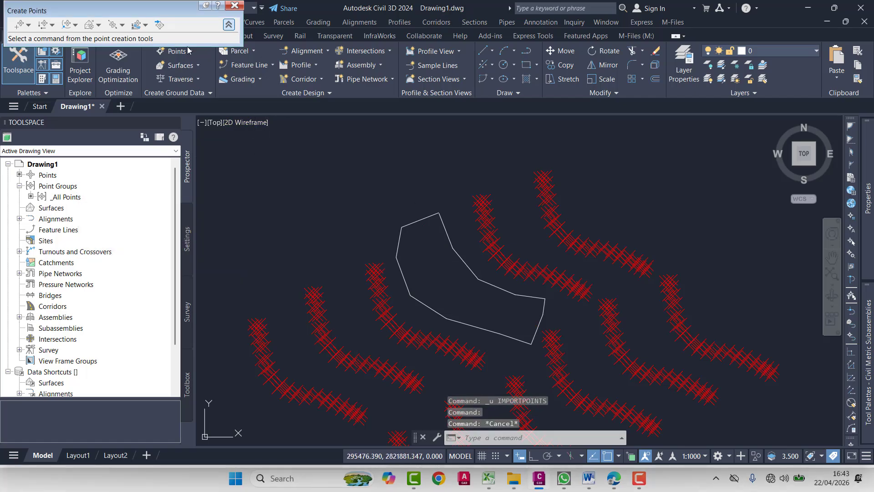
- Start a new point import with Area 1 Group.csv as the source and PNEZD (comma delimited) as the format
left_click(157, 25)
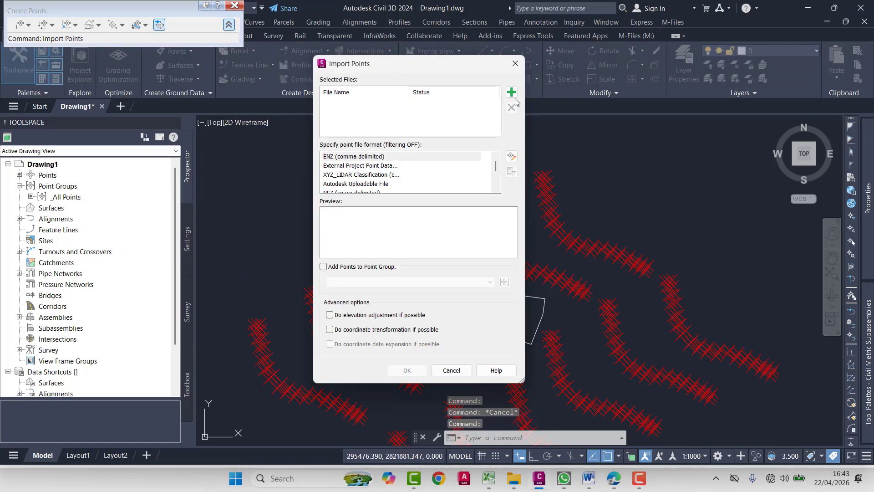
left_click(512, 92)
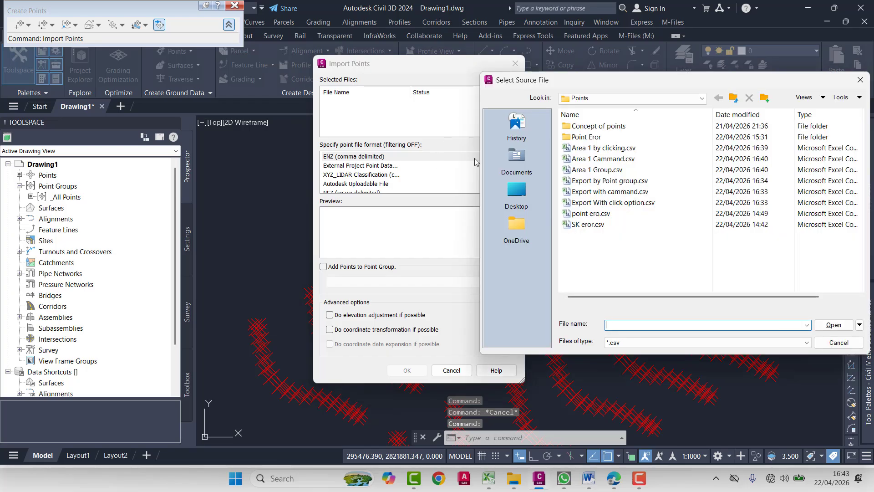
left_click(638, 170)
left_click(833, 325)
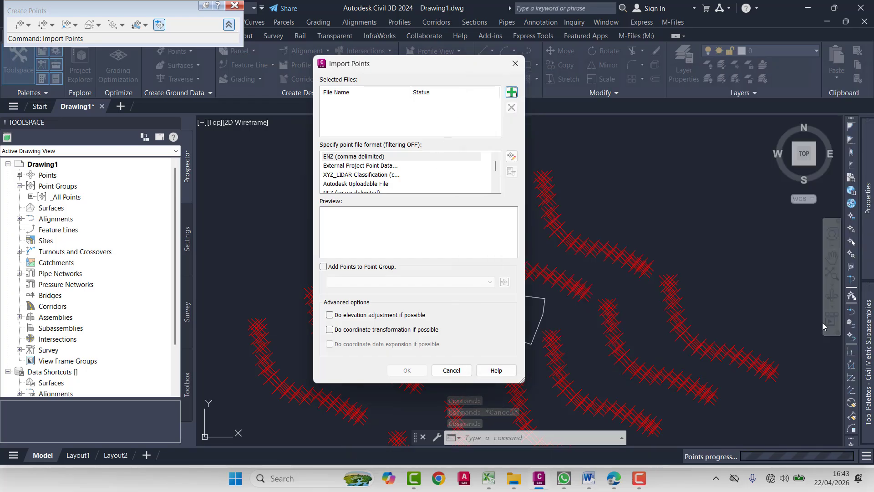
scroll(373, 166, "down", 3)
left_click(343, 185)
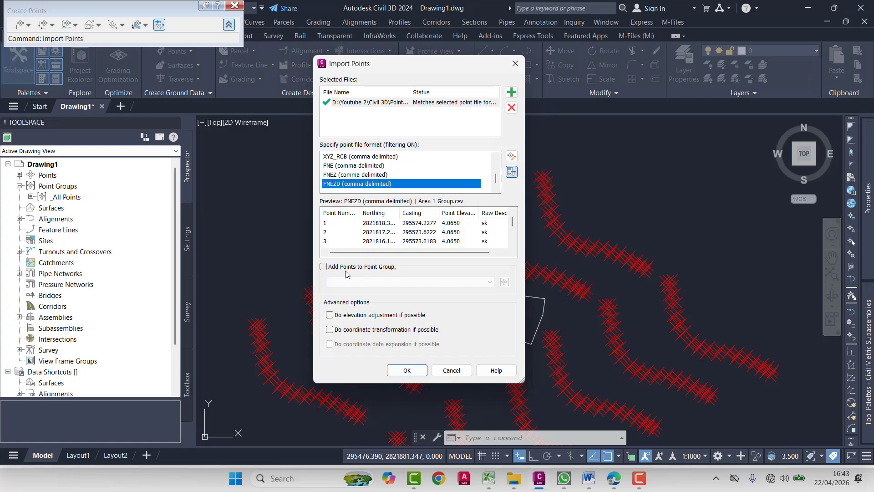
- Add the imported points to a new point group named Area 1 0009 and run the import
left_click(323, 267)
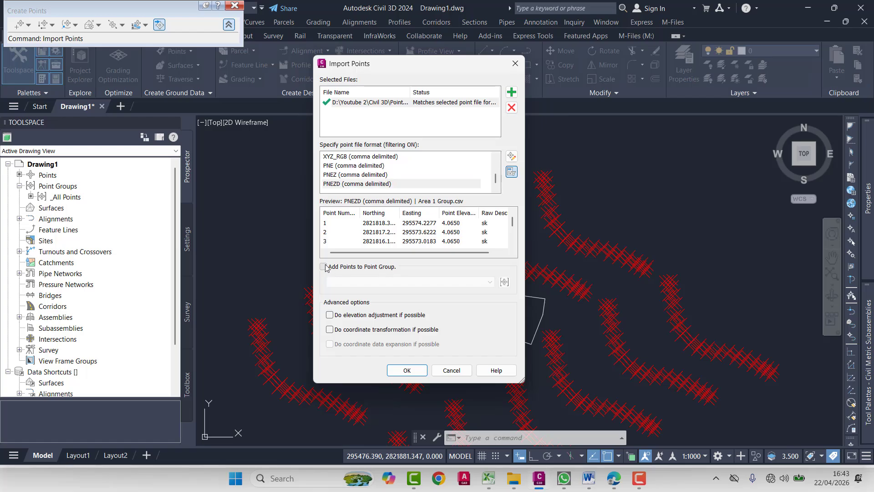
left_click(504, 282)
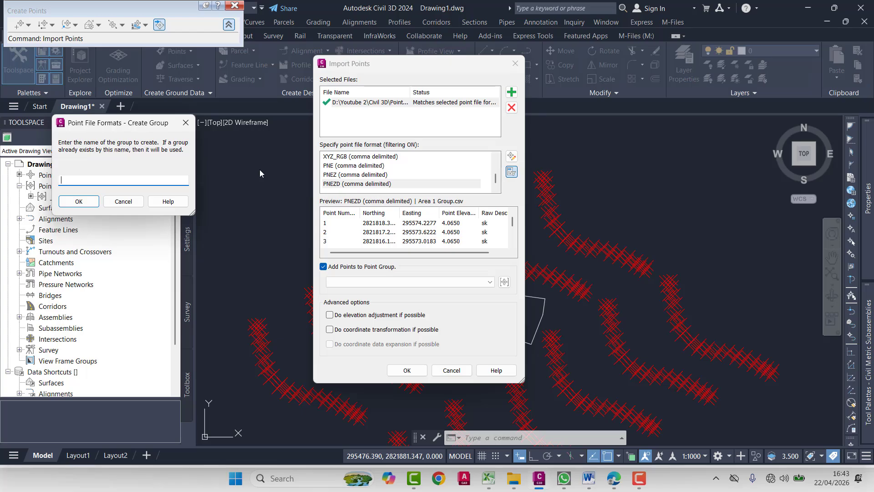
type("Area 1")
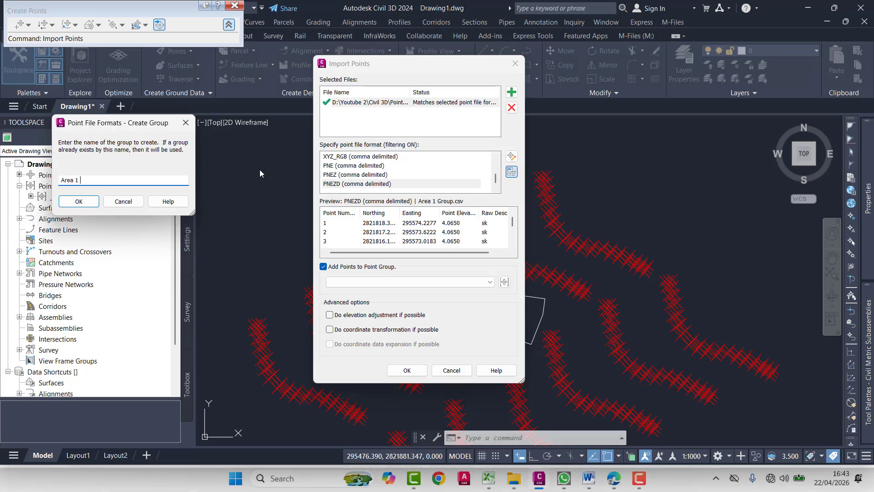
type(" 0009")
left_click(84, 203)
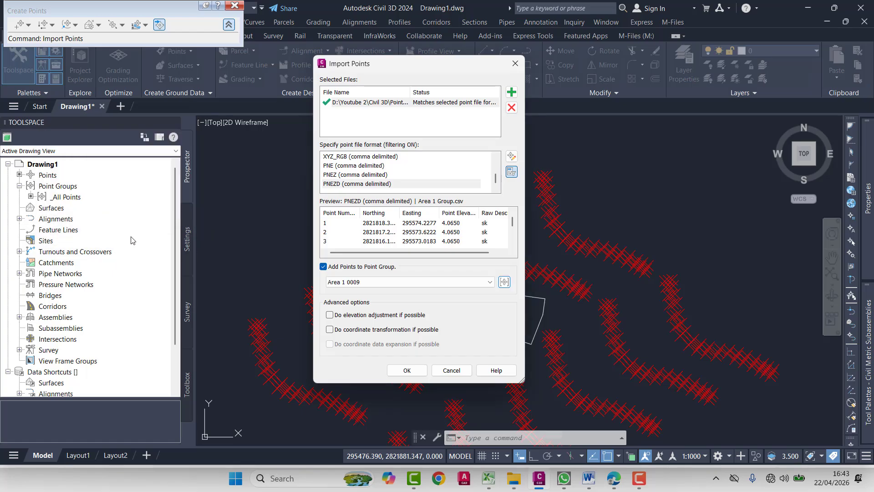
left_click(407, 371)
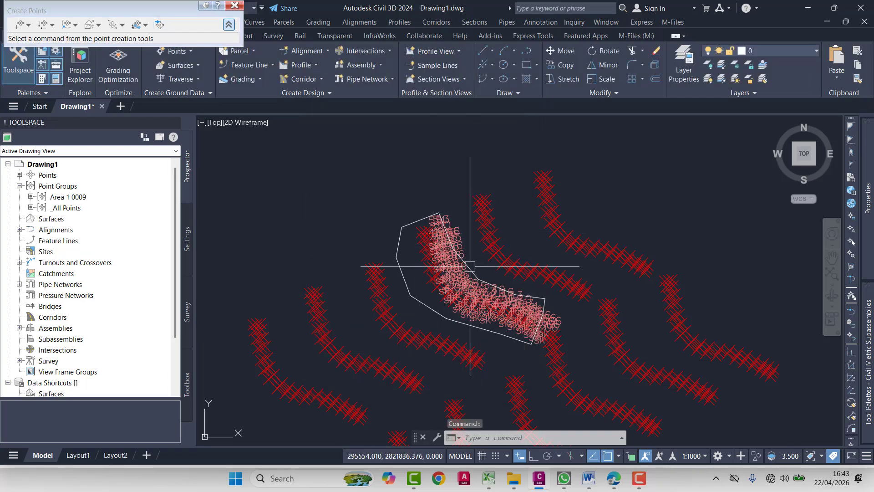
left_click(60, 199)
right_click(61, 196)
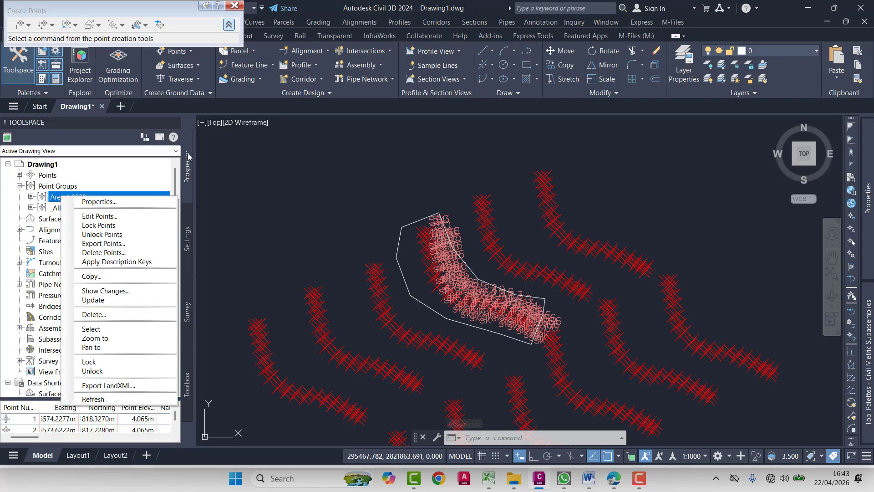
left_click(213, 164)
key("Escape")
key("Escape")
key("Escape")
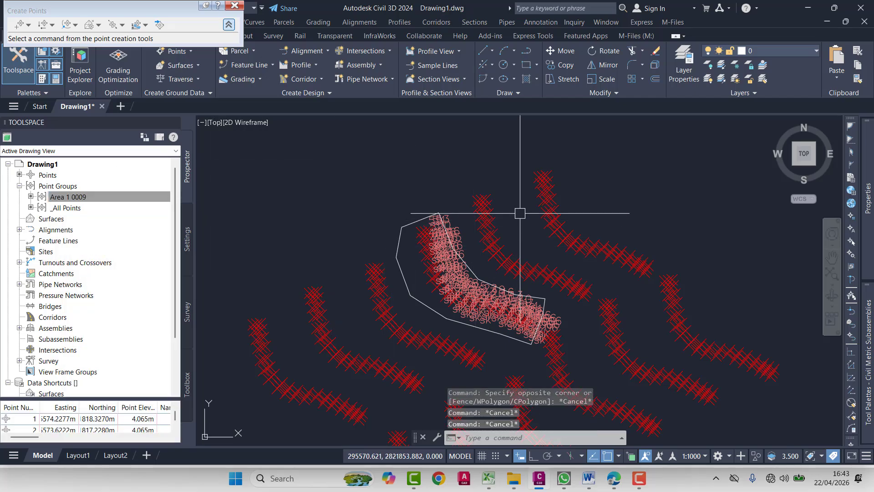
- Set the point label style of the Area 1 0009 point group to <none>
scroll(520, 213, "up", 10)
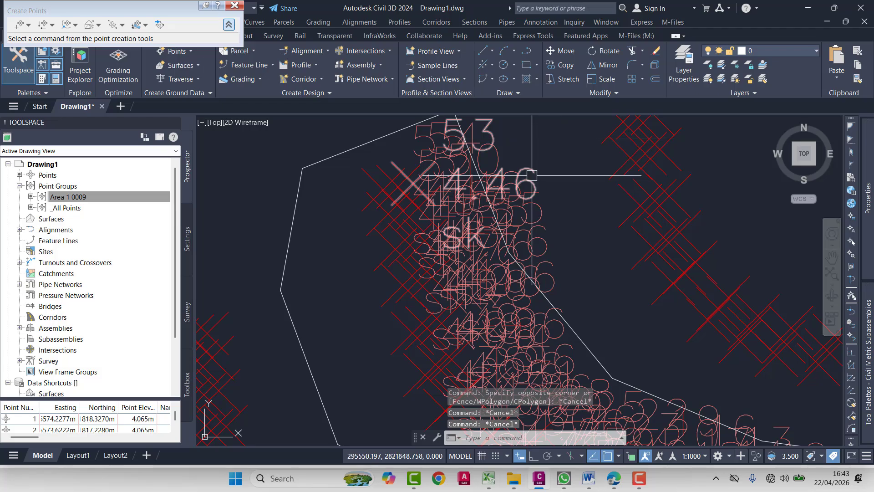
left_click(412, 179)
right_click(277, 195)
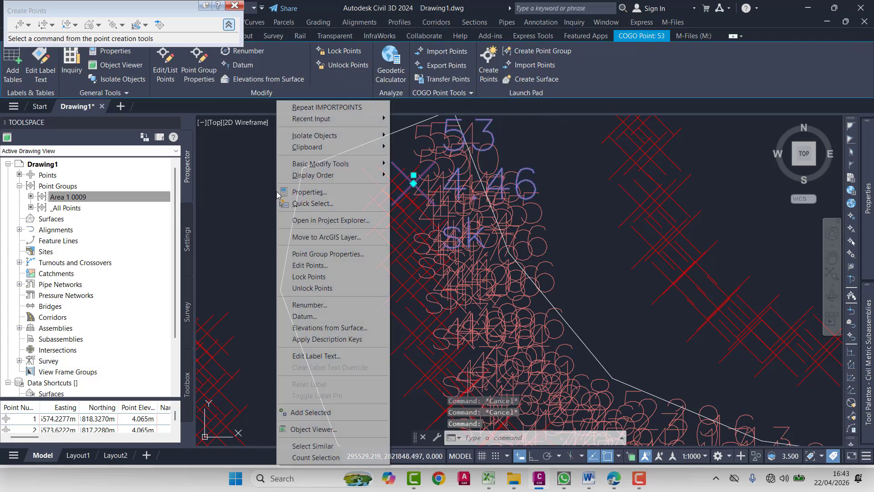
left_click(328, 254)
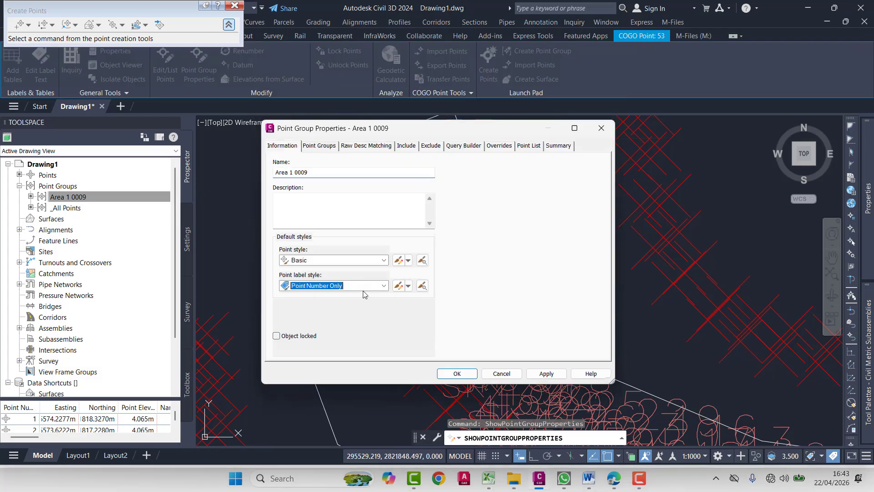
scroll(364, 289, "up", 5)
left_click(549, 373)
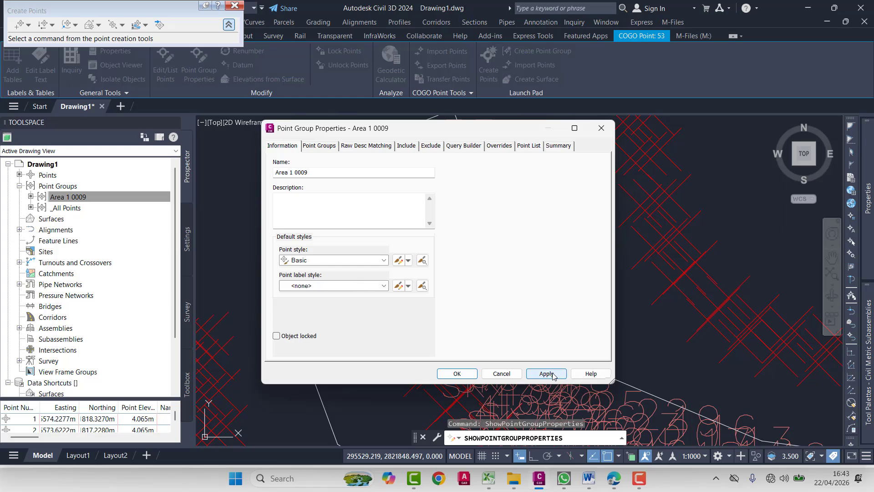
left_click(456, 373)
scroll(464, 332, "down", 5)
key("Escape")
key("Escape")
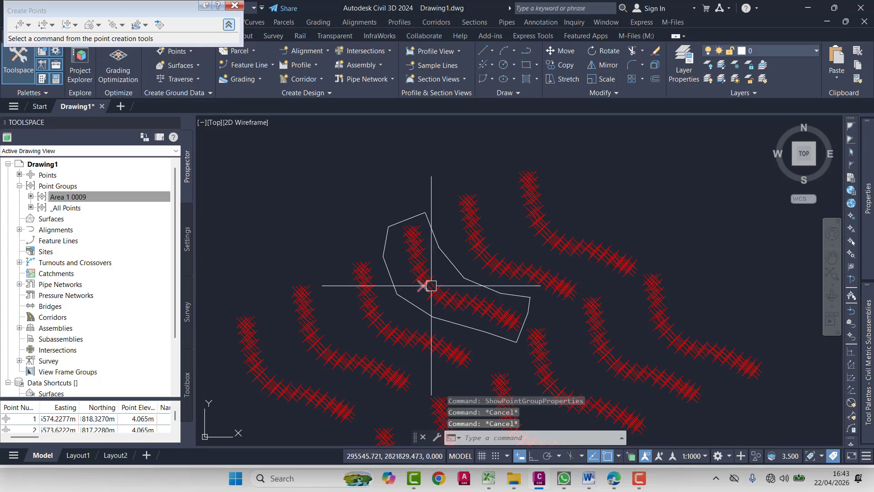
left_click(636, 446)
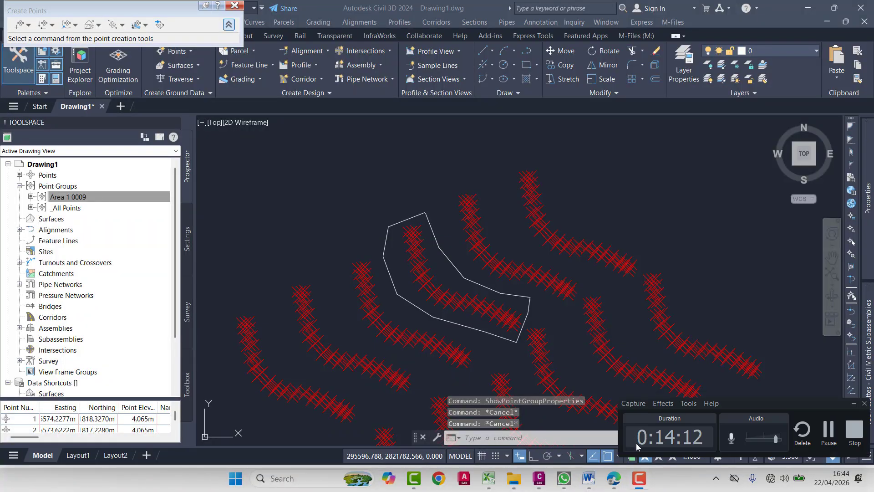
left_click(640, 478)
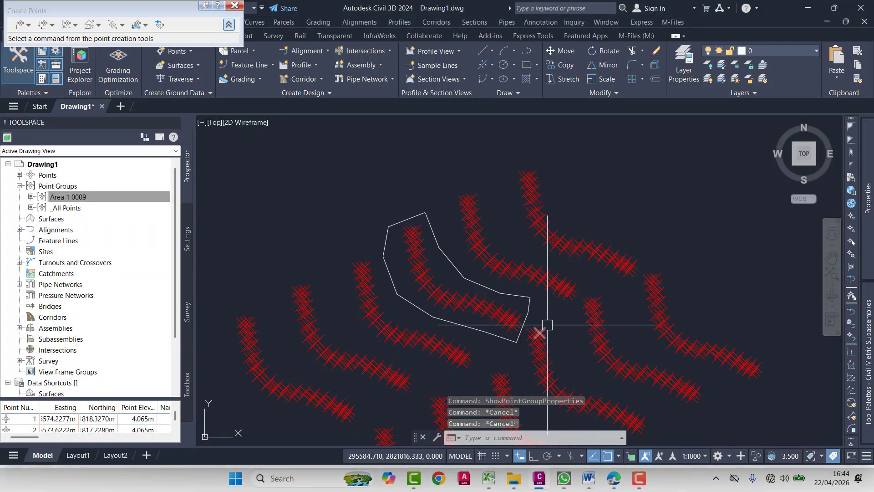
mouse_move(547, 325)
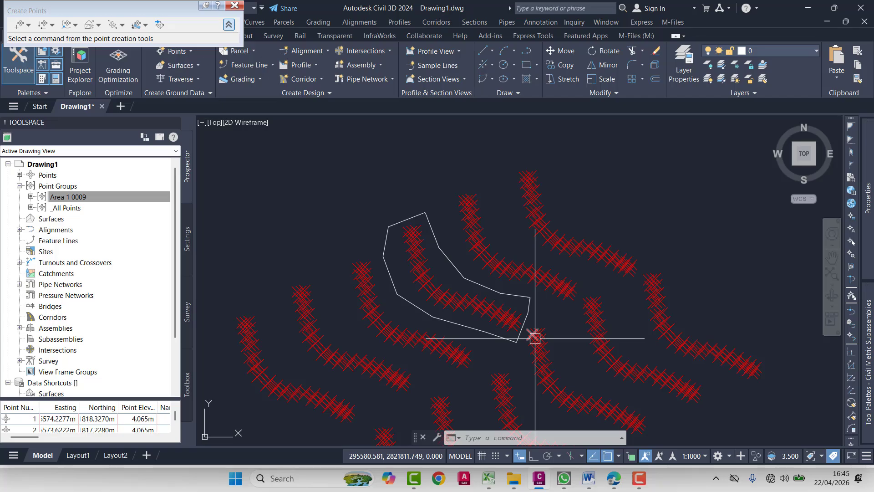
mouse_move(646, 477)
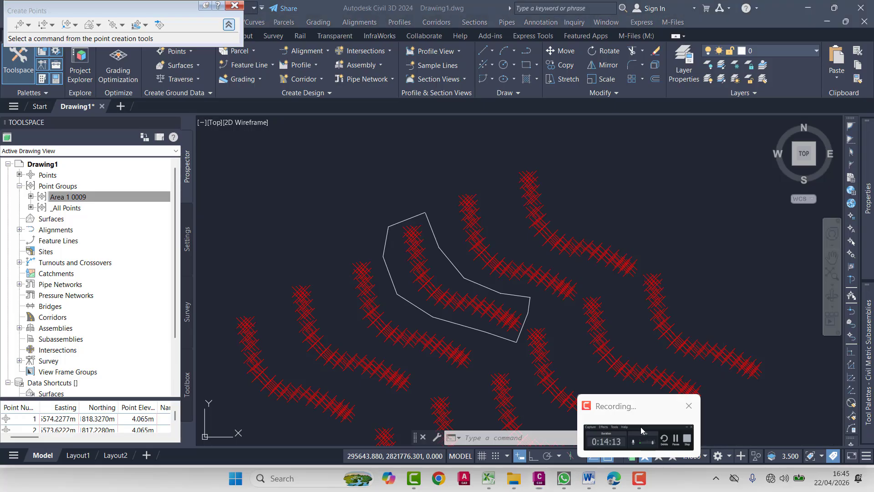